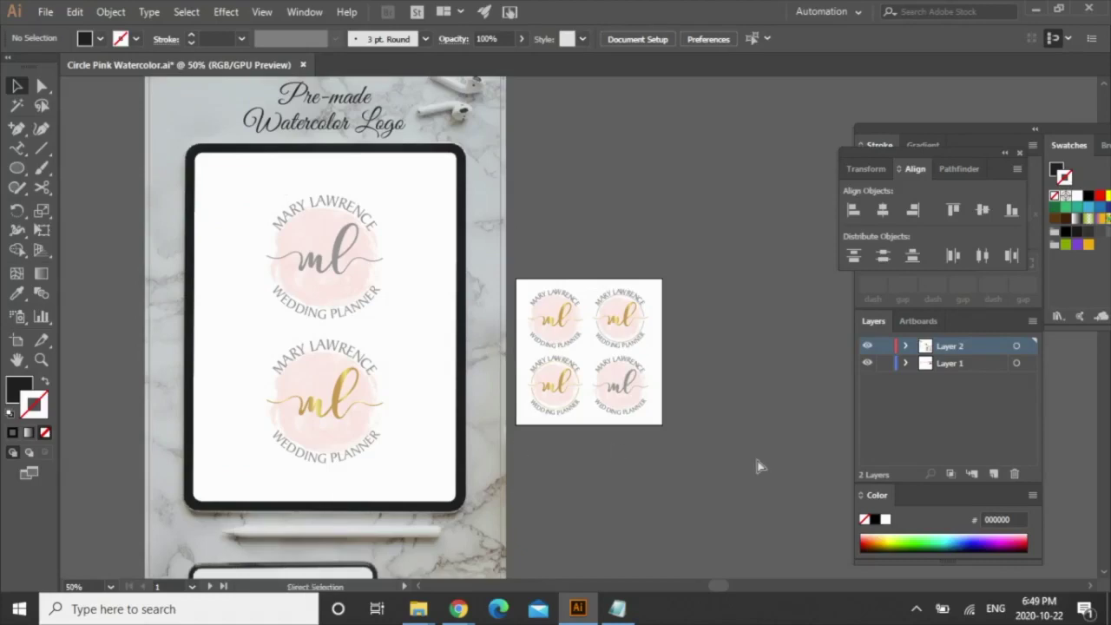
Zoom in to 100% on the four finished logo variants to read their details.
key(ctrl+equal)
key(ctrl+equal)
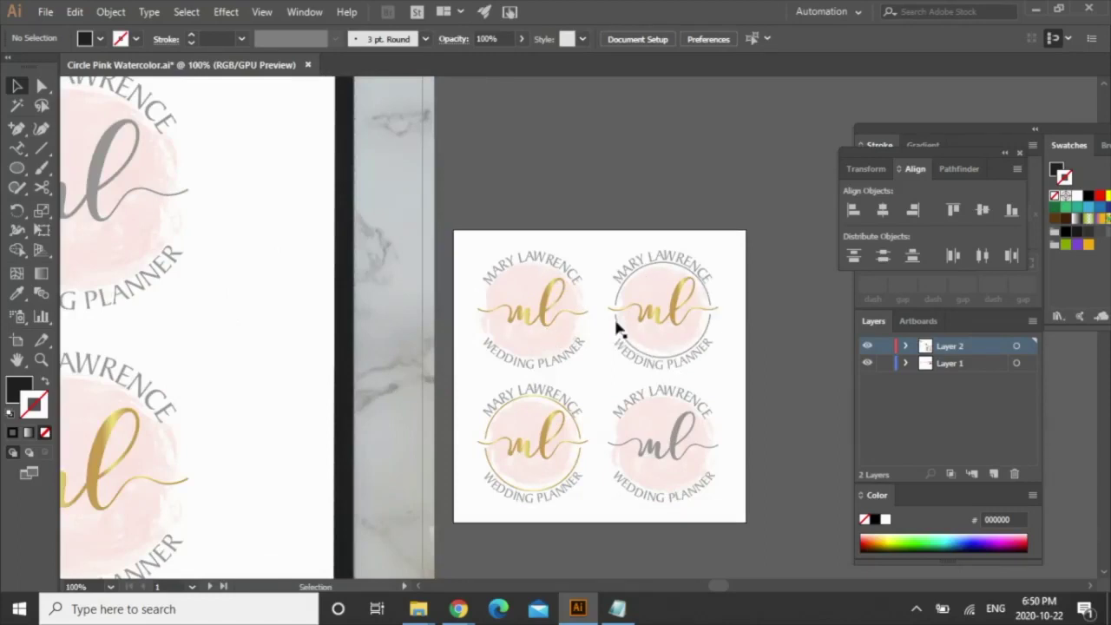
click(46, 12)
Create a new Untitled-7 document at 5 × 5 inches in RGB Color.
click(68, 32)
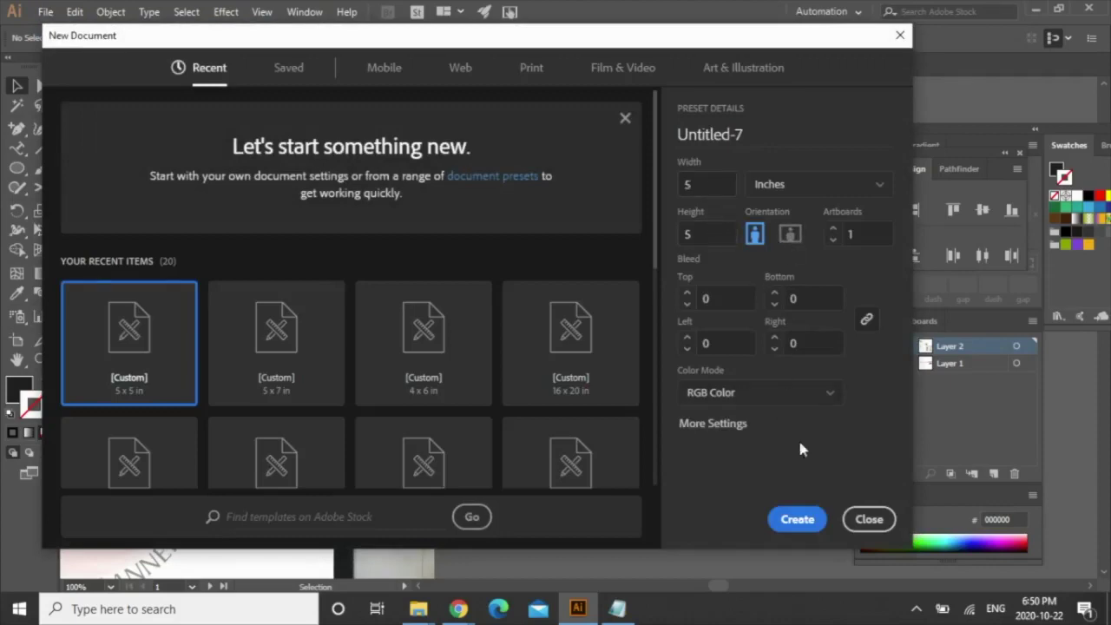
click(795, 520)
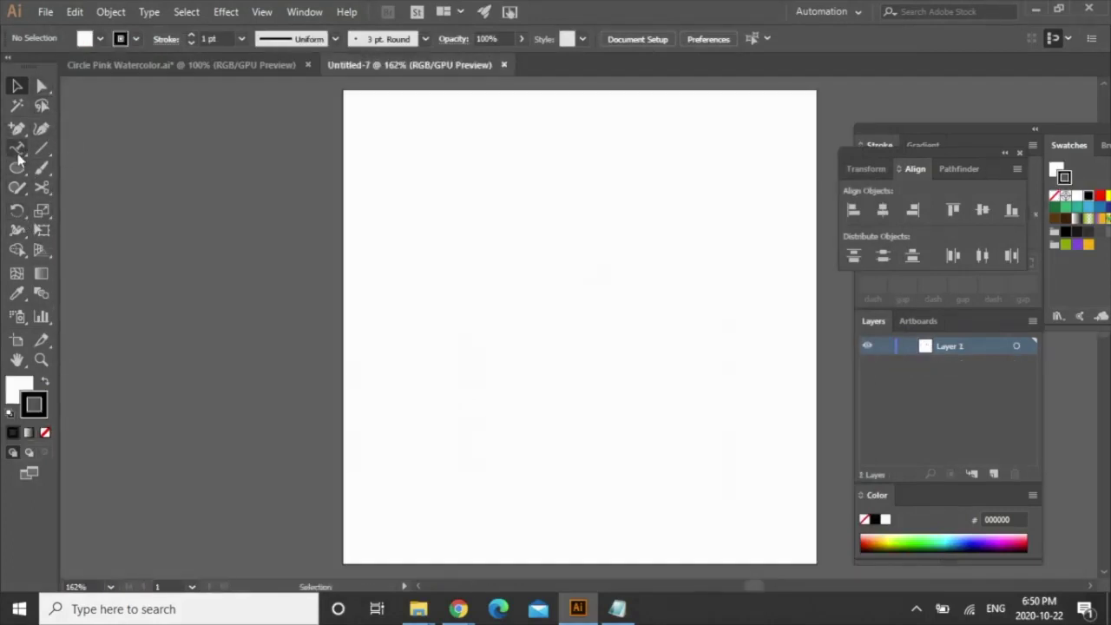
Place a text object on the artboard and replace its placeholder with 'ml'.
click(17, 150)
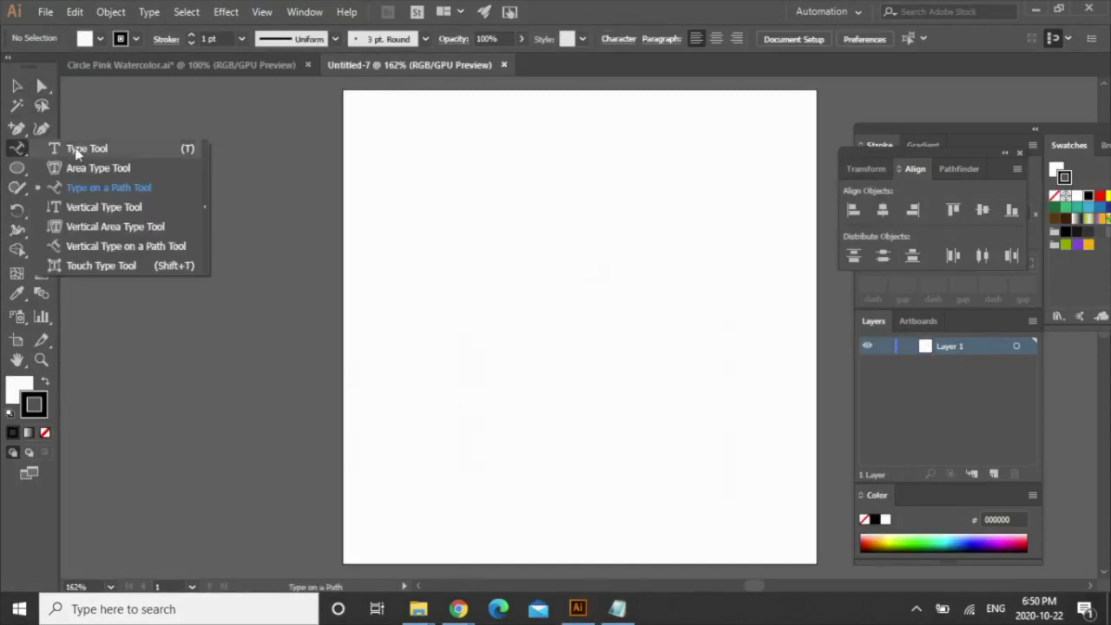
click(91, 150)
click(498, 309)
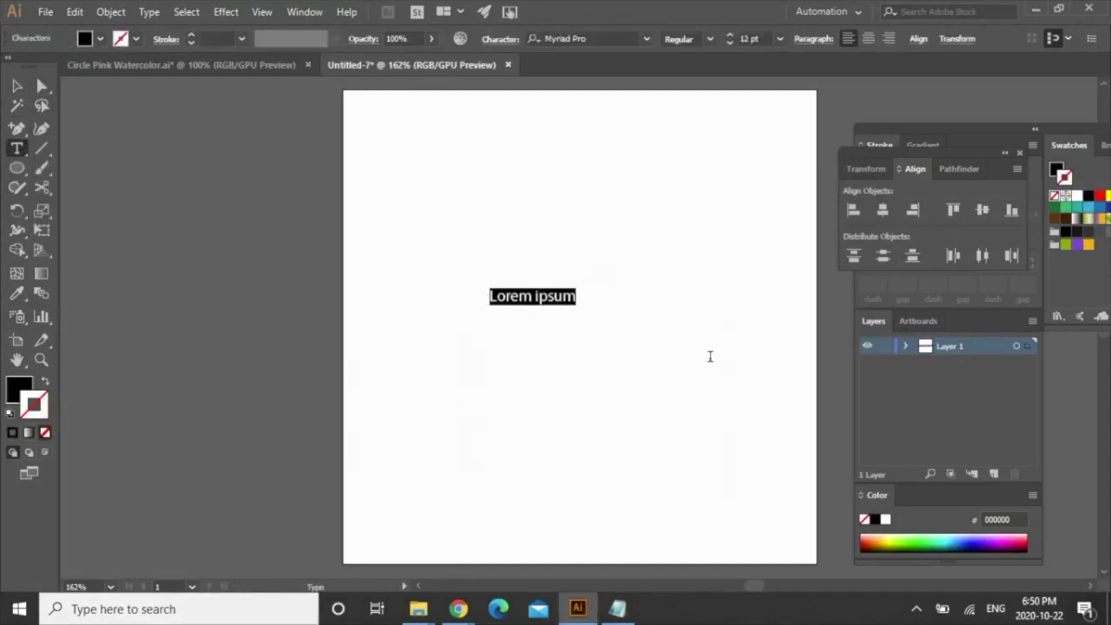
key(ctrl+a)
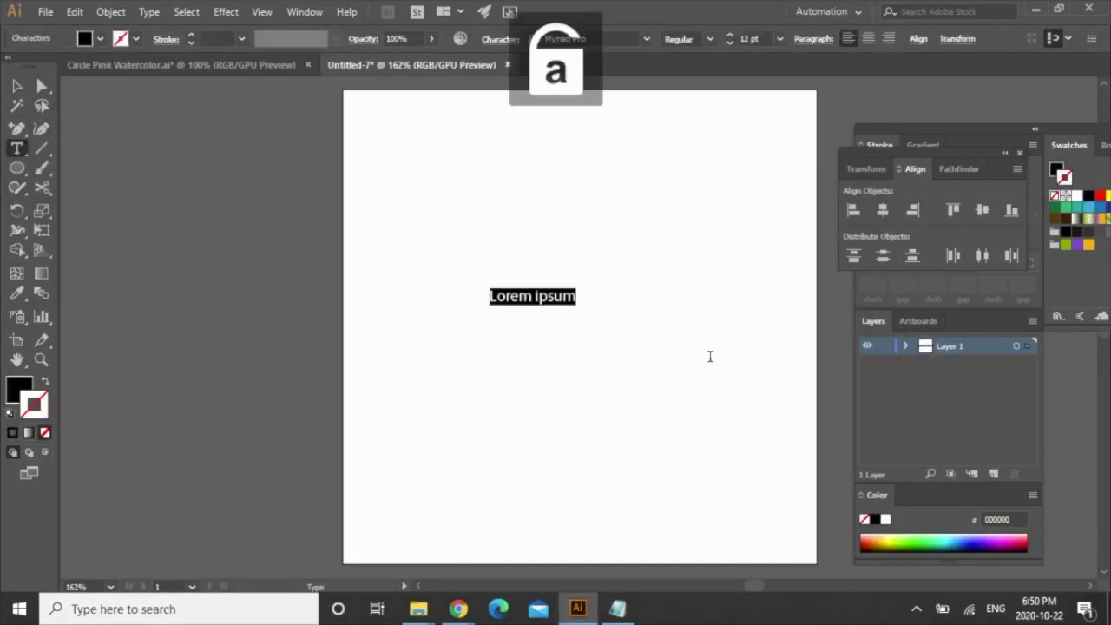
text(ml)
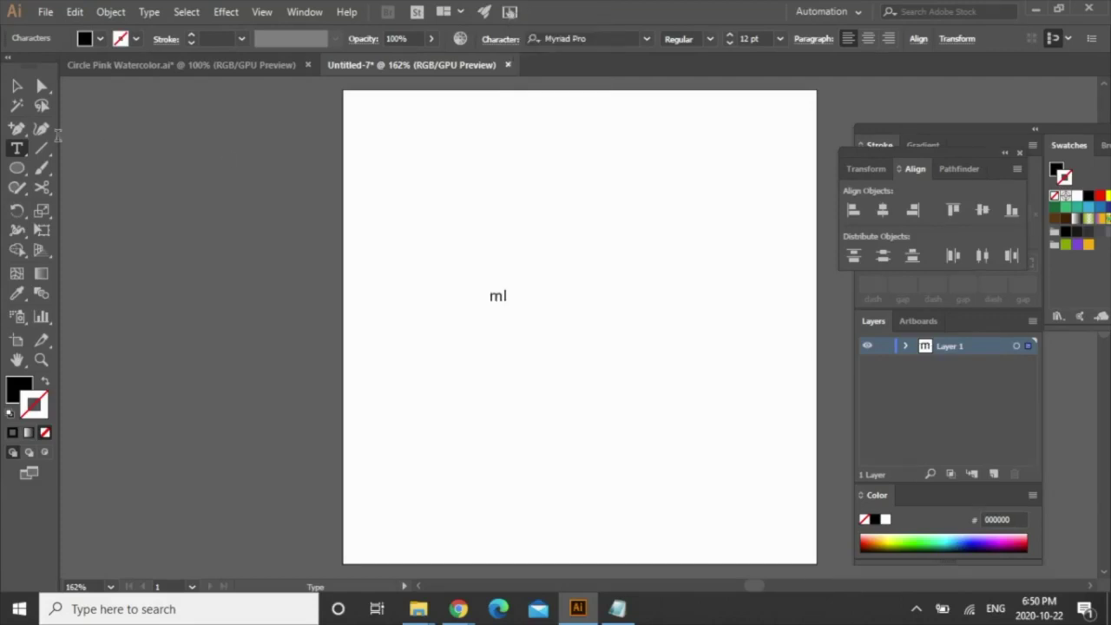
key(Escape)
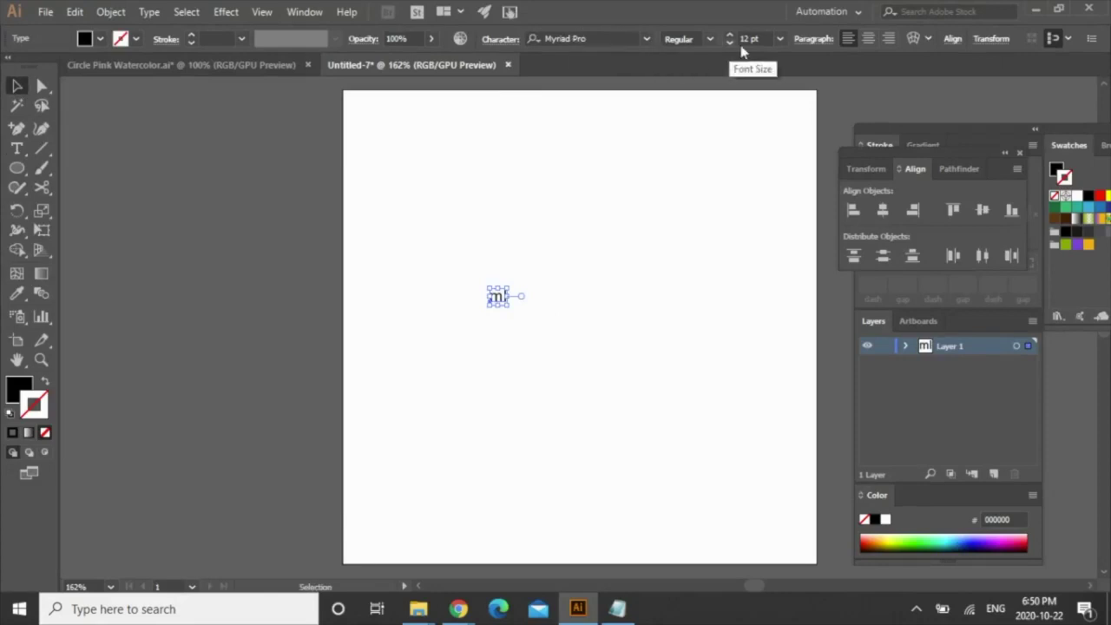
Apply the mottona demo font to 'ml' and scale it up near the artboard centre.
click(647, 39)
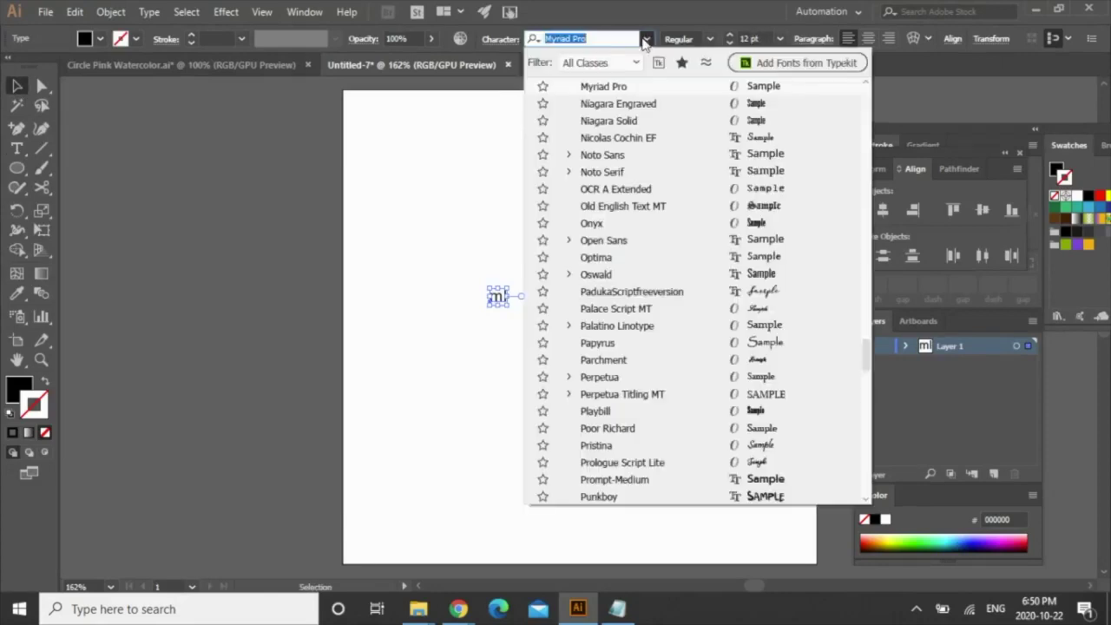
text(mot)
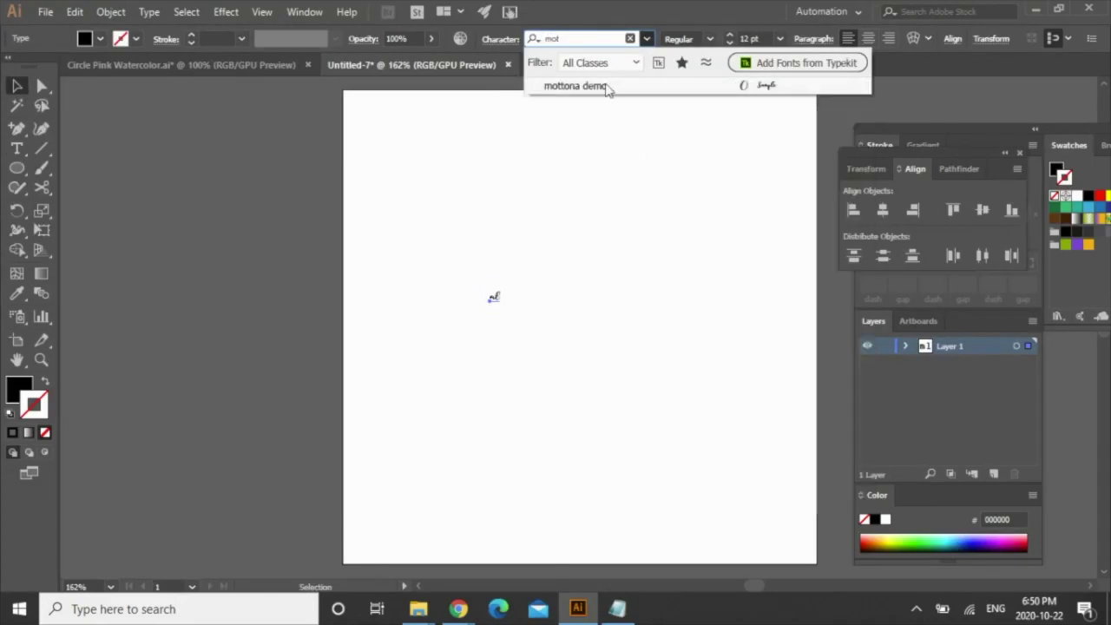
key(Return)
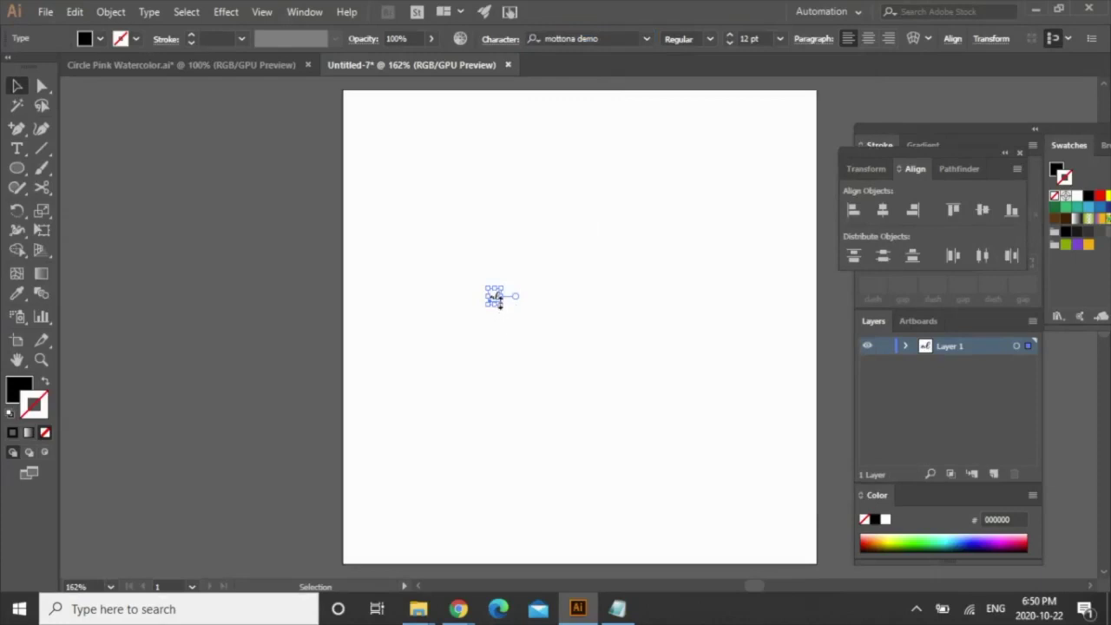
drag(500, 301, 659, 513)
drag(653, 400, 602, 290)
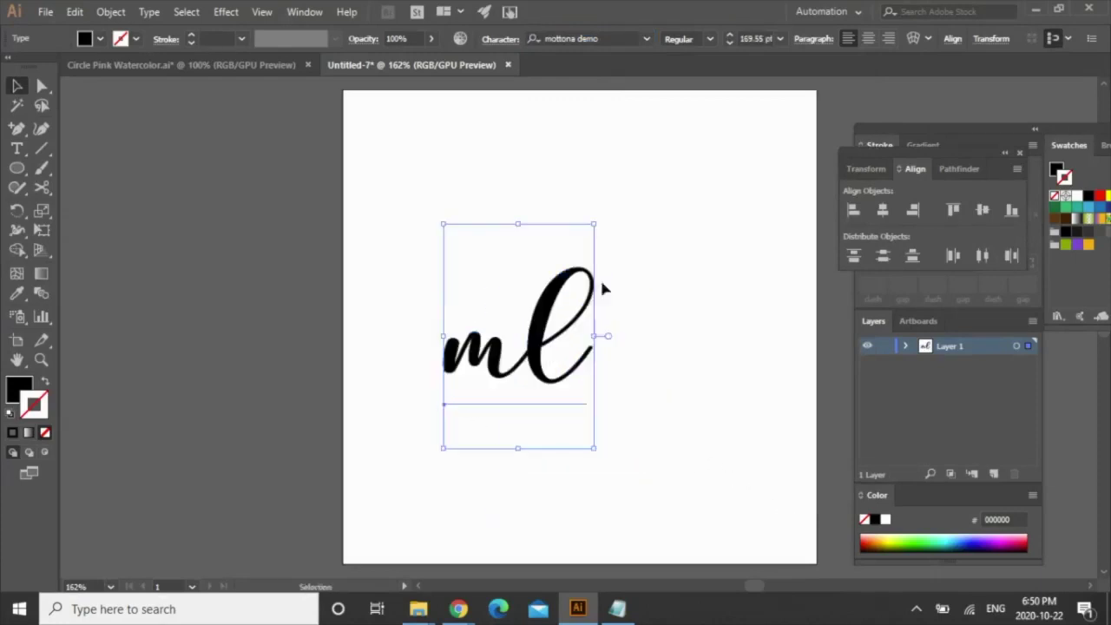
Set 'ml' to 230 pt and adjust its position and letter width.
click(766, 36)
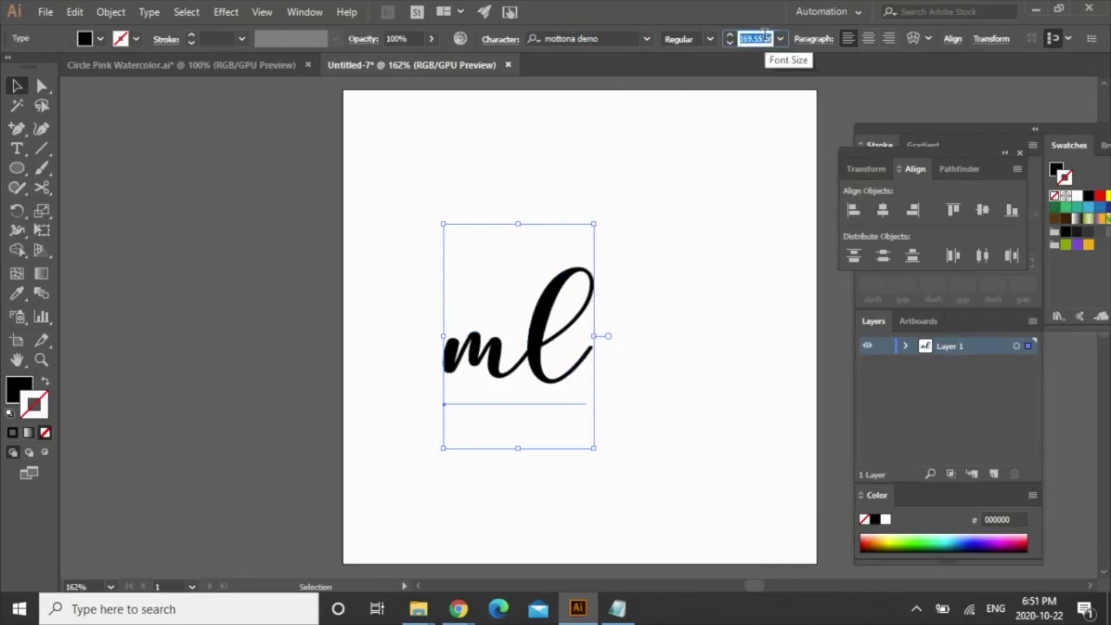
text(230)
key(Return)
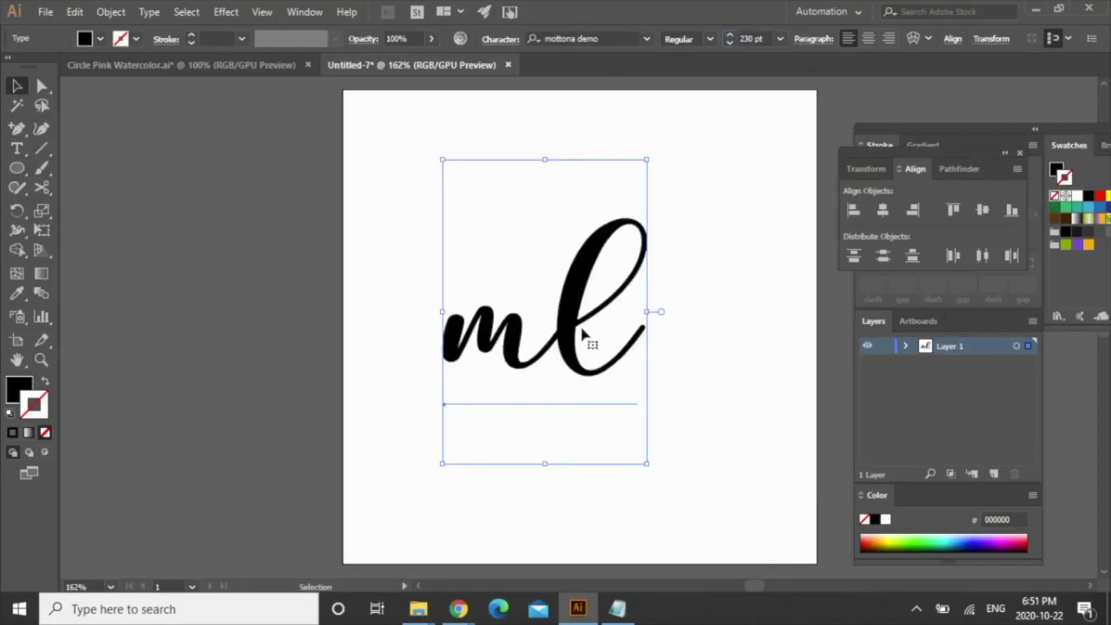
drag(583, 335, 612, 341)
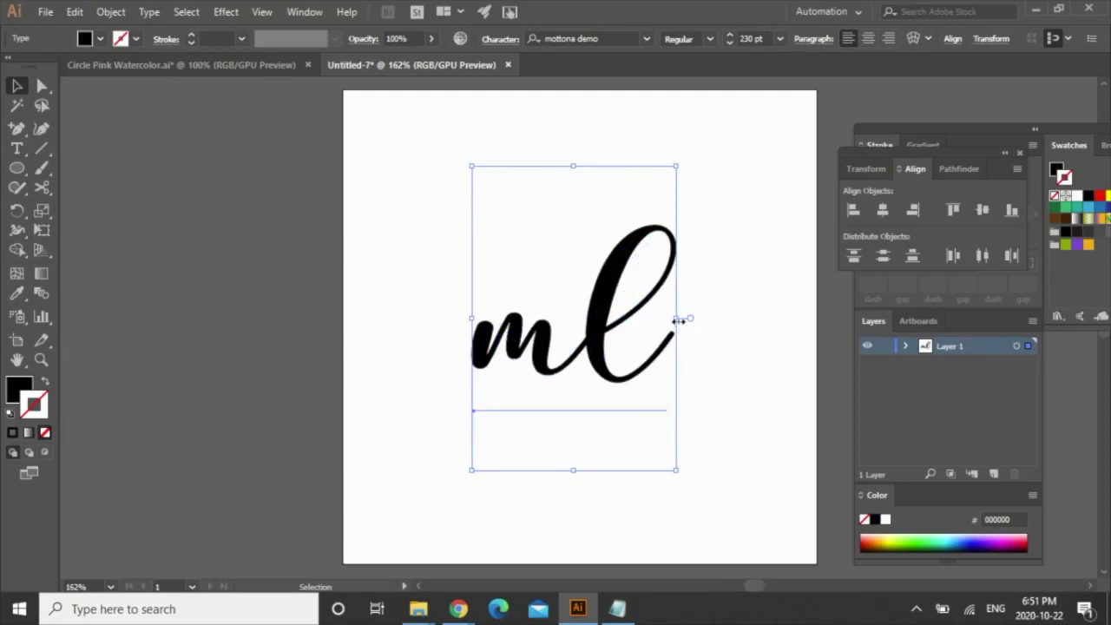
drag(677, 321, 649, 332)
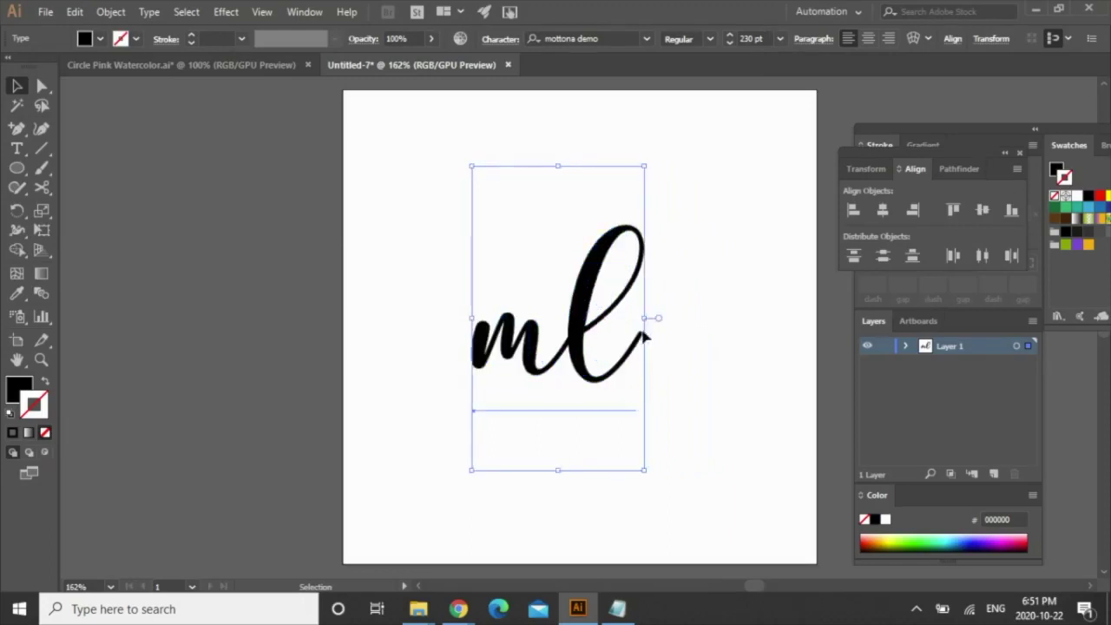
click(593, 330)
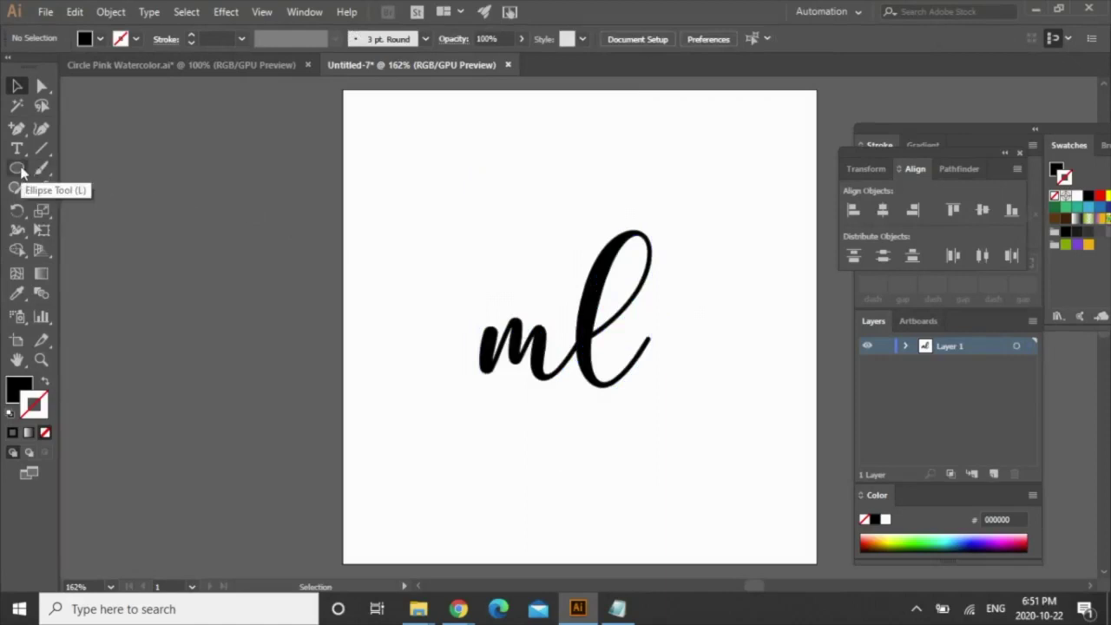
Draw a 3.25 in circle and move it over the ml lettering.
click(18, 169)
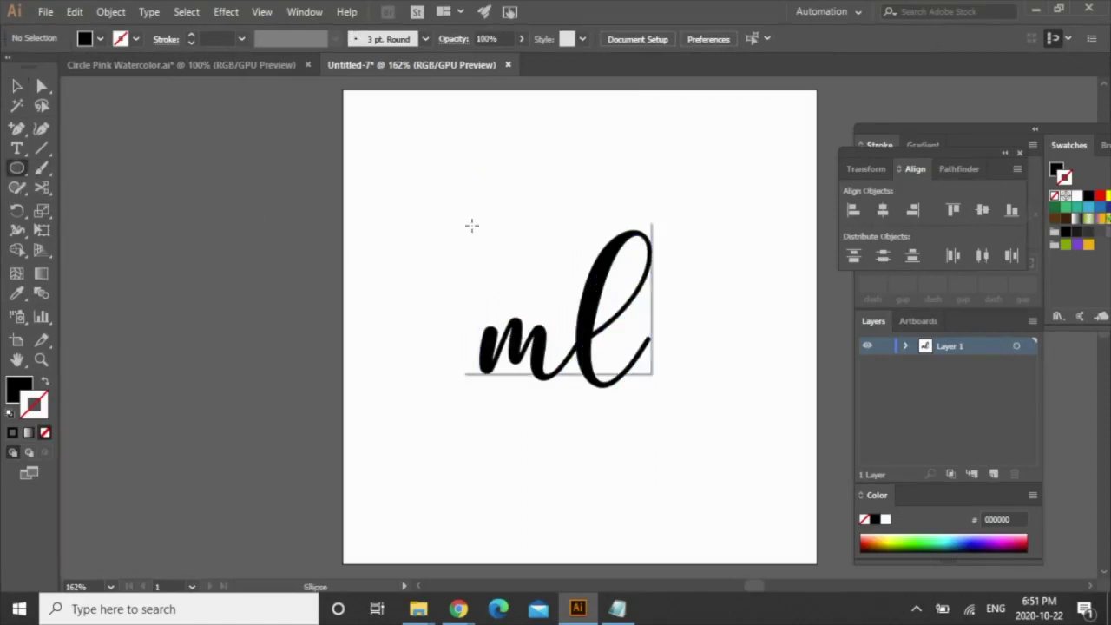
click(471, 226)
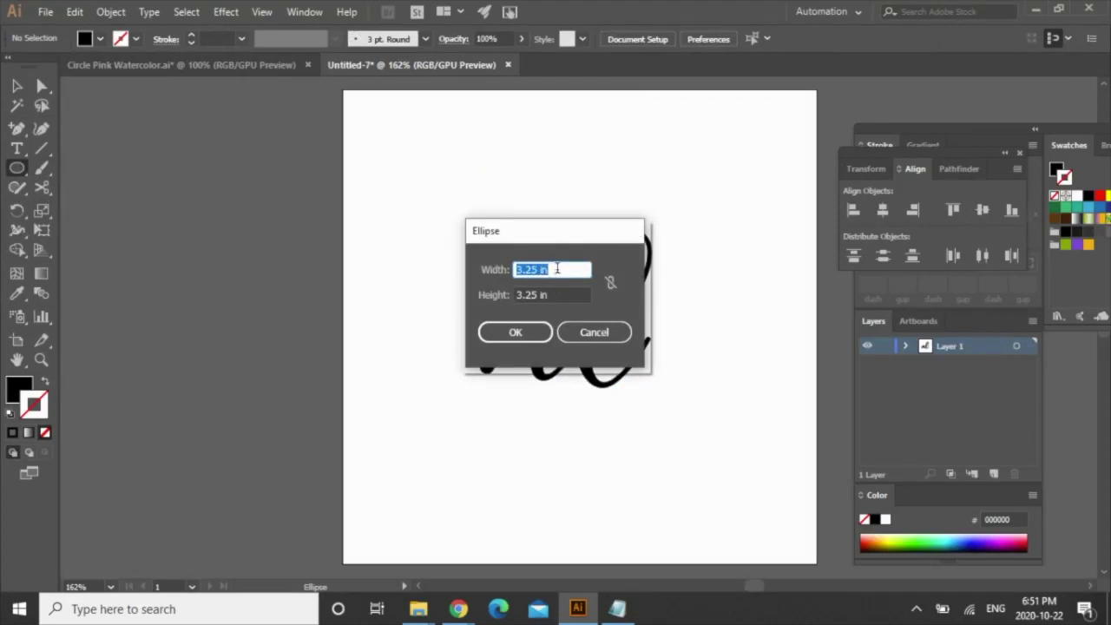
click(515, 332)
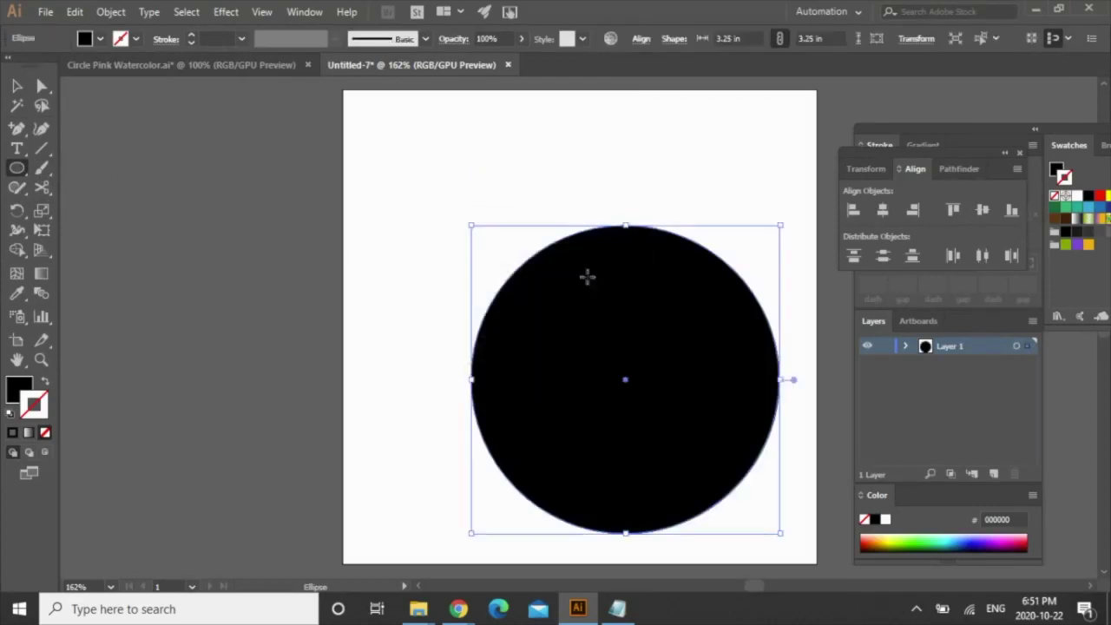
key(v)
drag(581, 432, 602, 393)
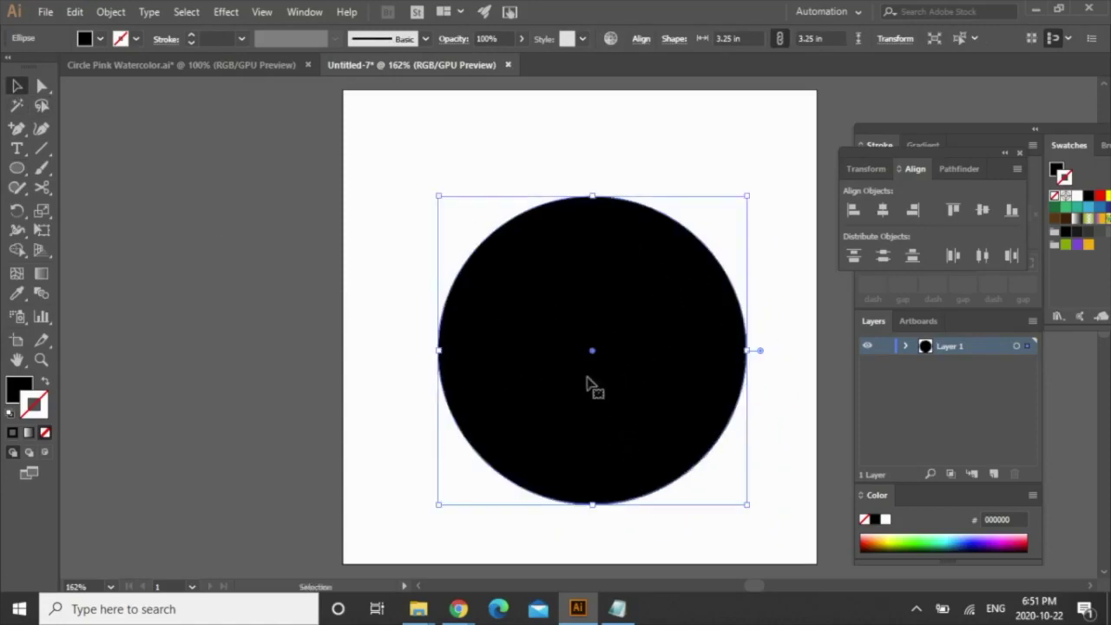
Give the circle no fill and a 1 pt black outline, centred on the ml.
click(19, 393)
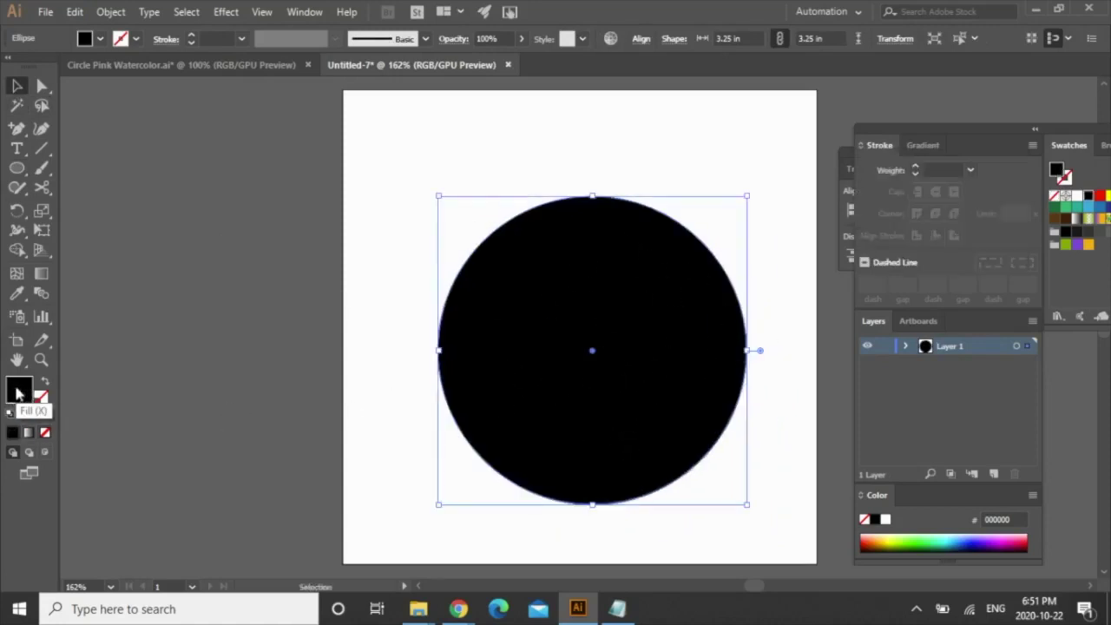
click(38, 406)
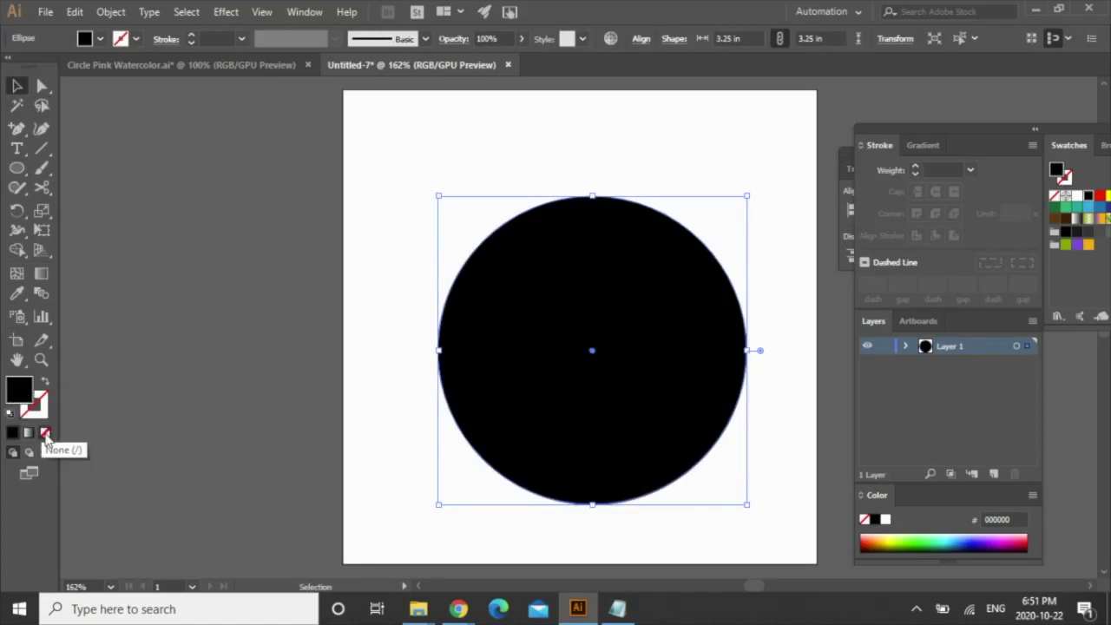
click(45, 436)
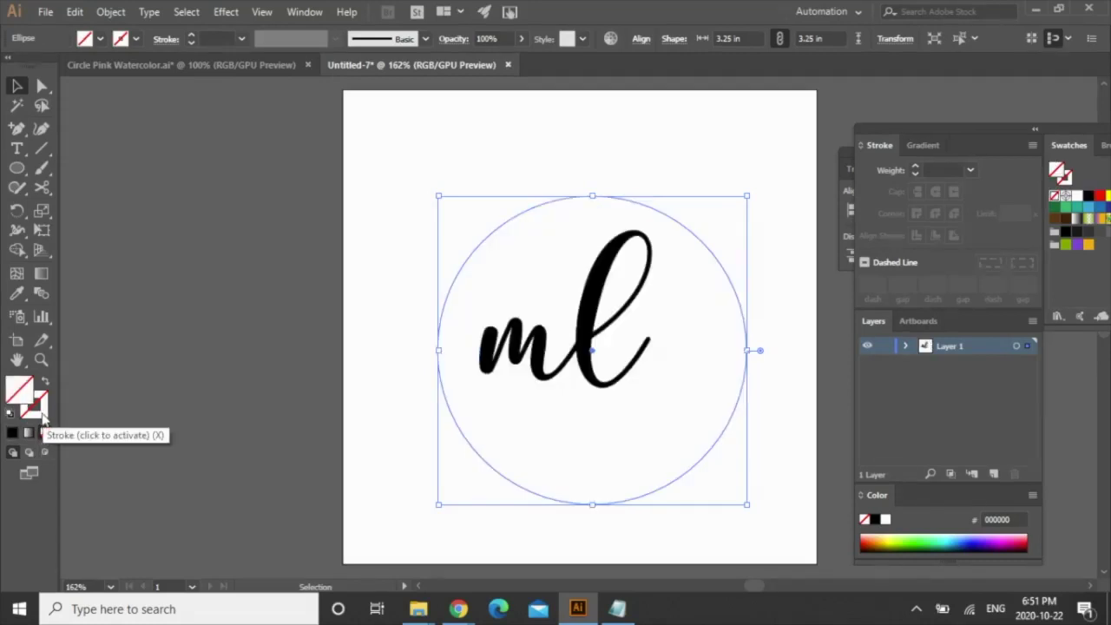
click(40, 414)
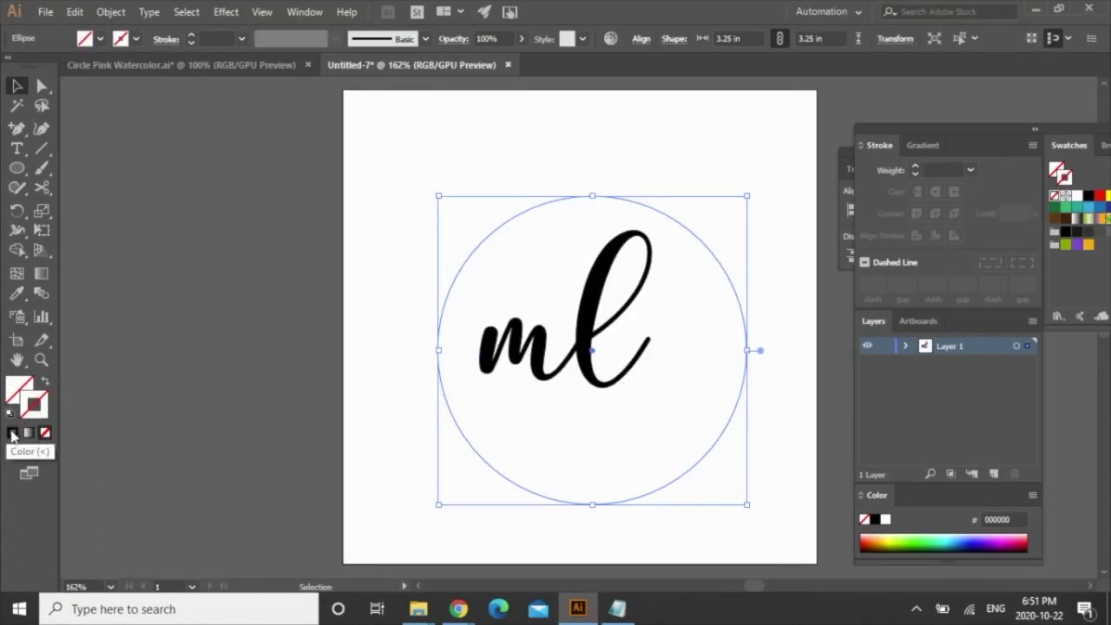
click(13, 433)
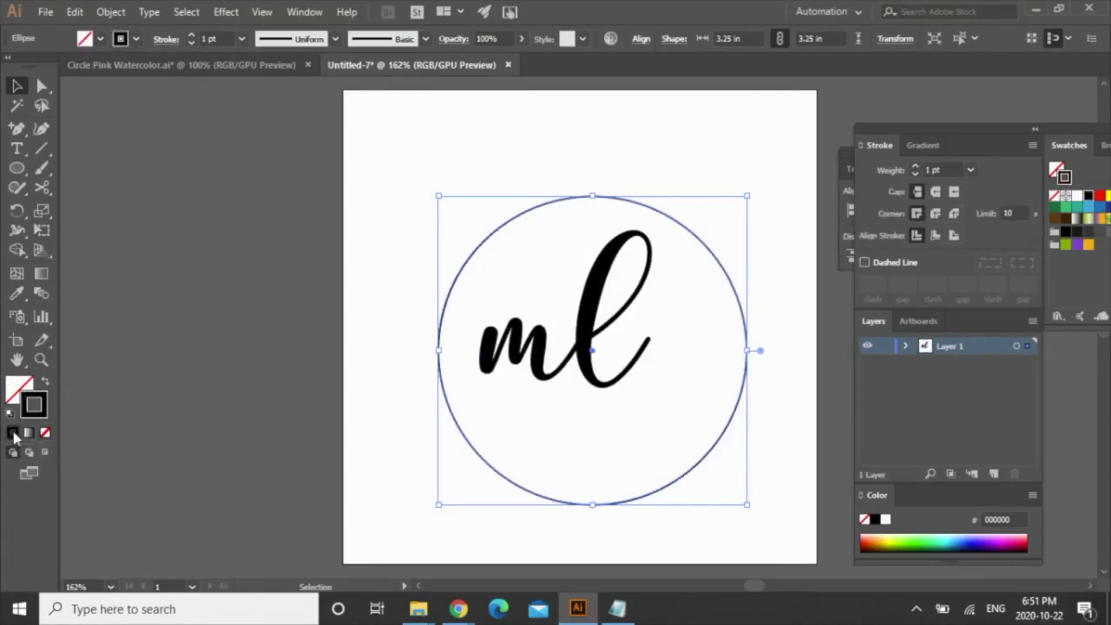
drag(592, 351, 584, 328)
click(633, 134)
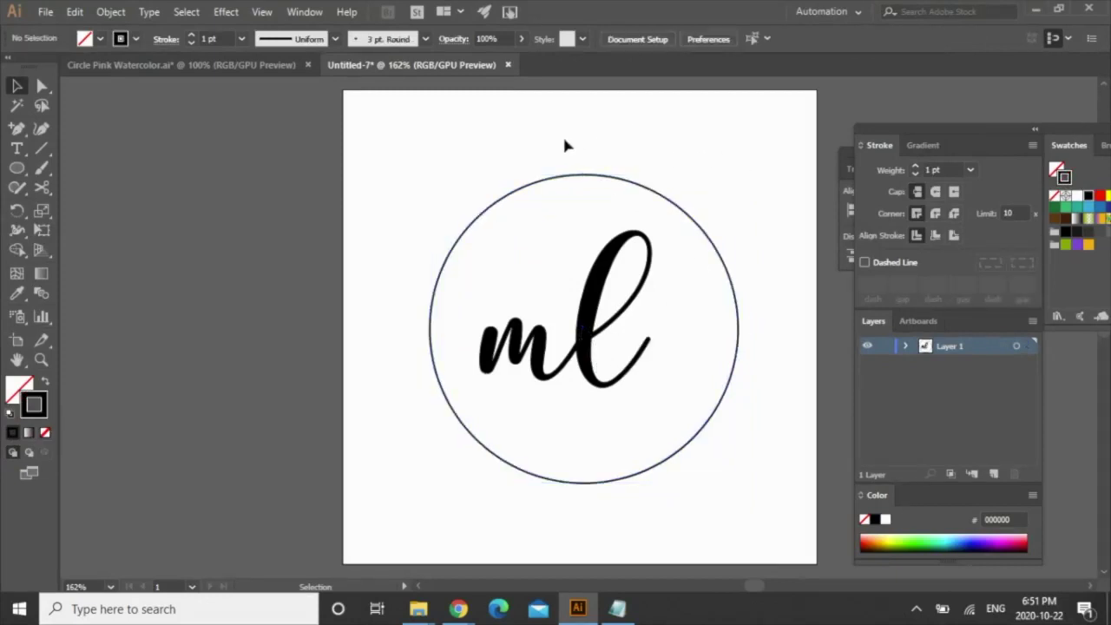
Align the circle and ml monogram to each other's horizontal and vertical centres, then show the Align panel.
drag(562, 144, 622, 389)
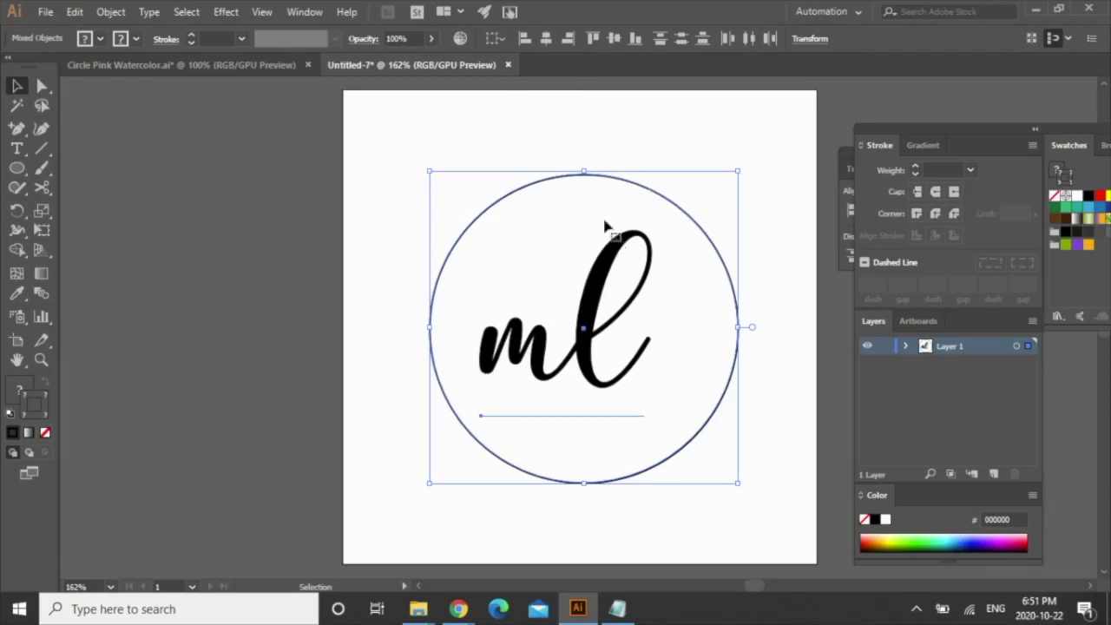
click(546, 41)
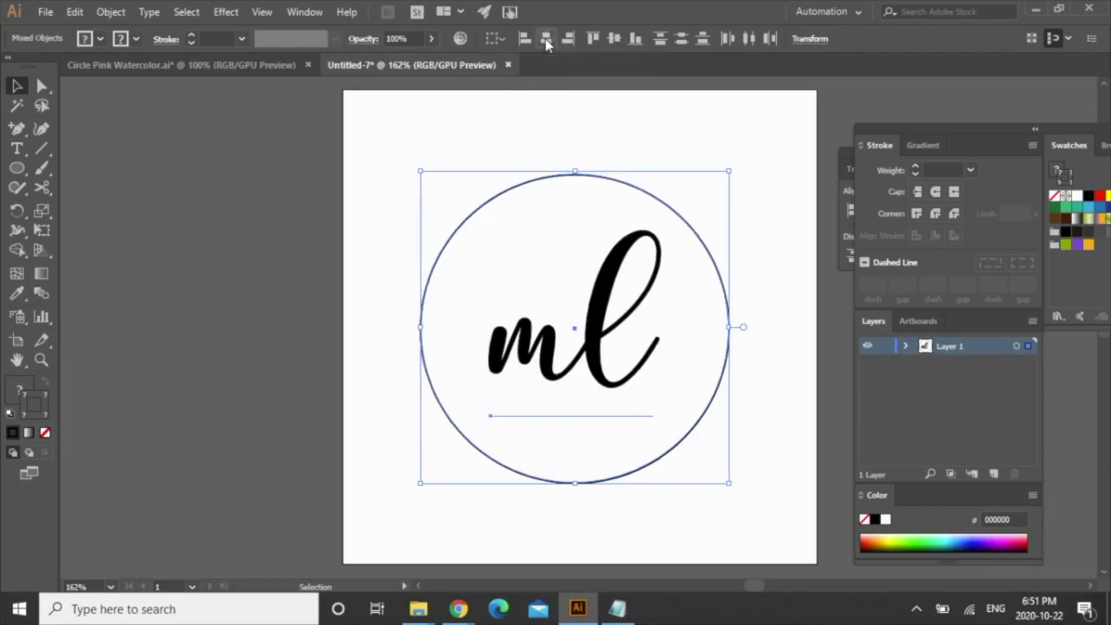
click(618, 39)
click(766, 163)
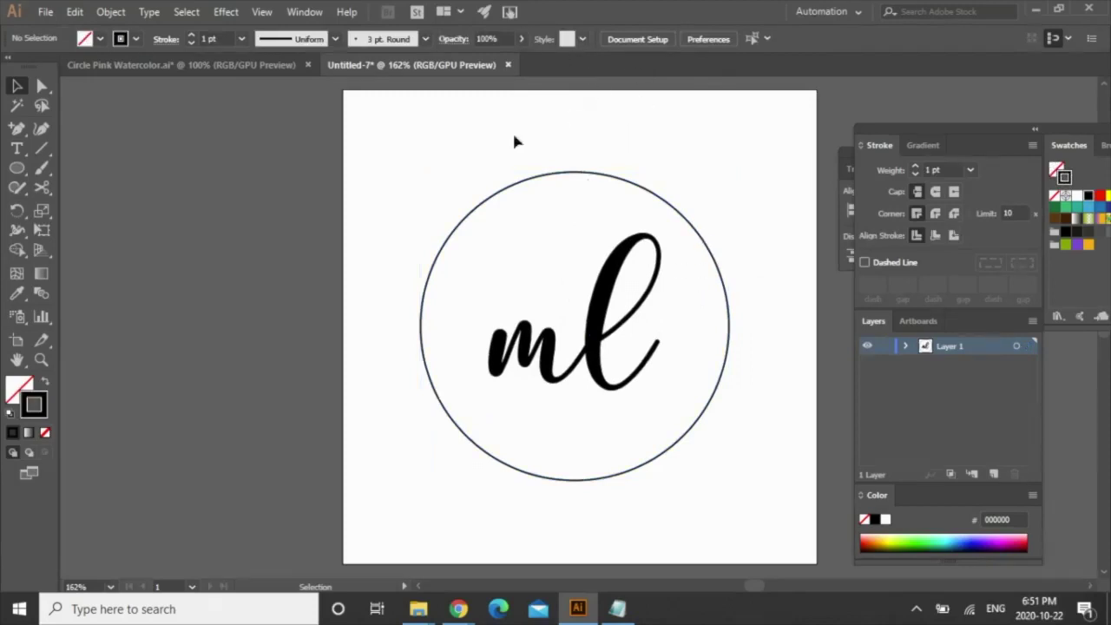
click(302, 12)
click(385, 43)
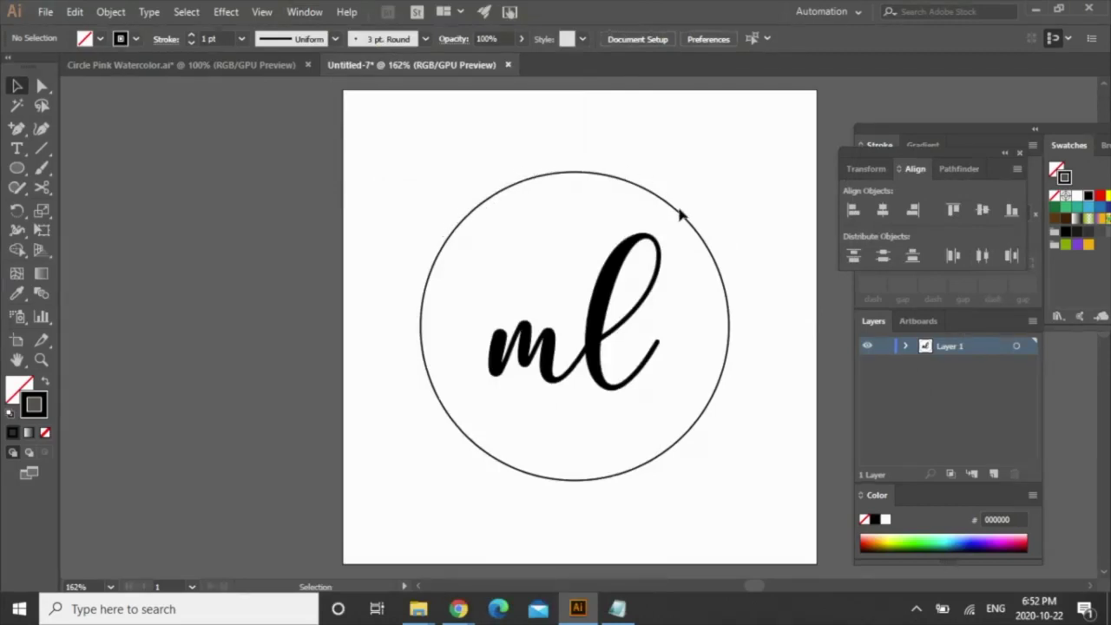
Offset the circle path by 0.05 in to create a slightly larger outer circle.
click(588, 176)
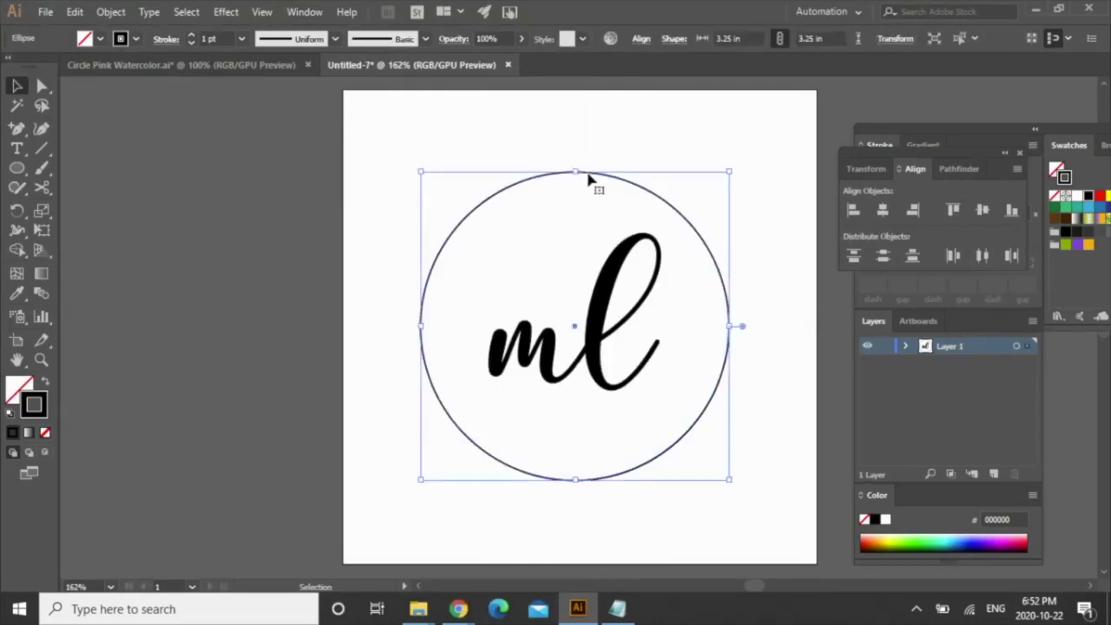
click(110, 12)
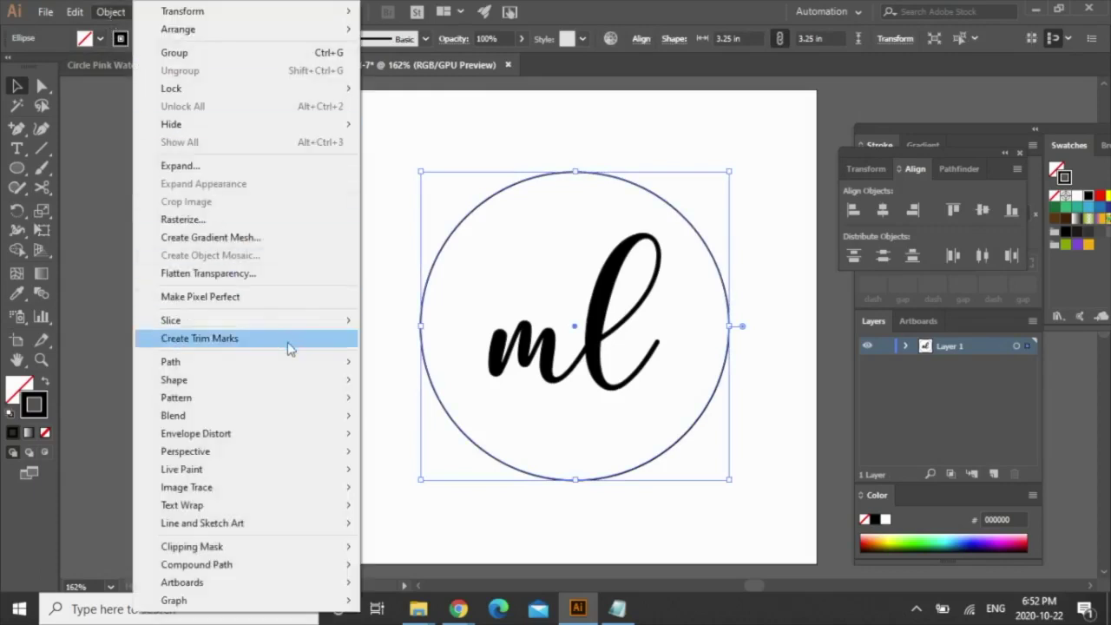
mouse_move(304, 361)
click(463, 423)
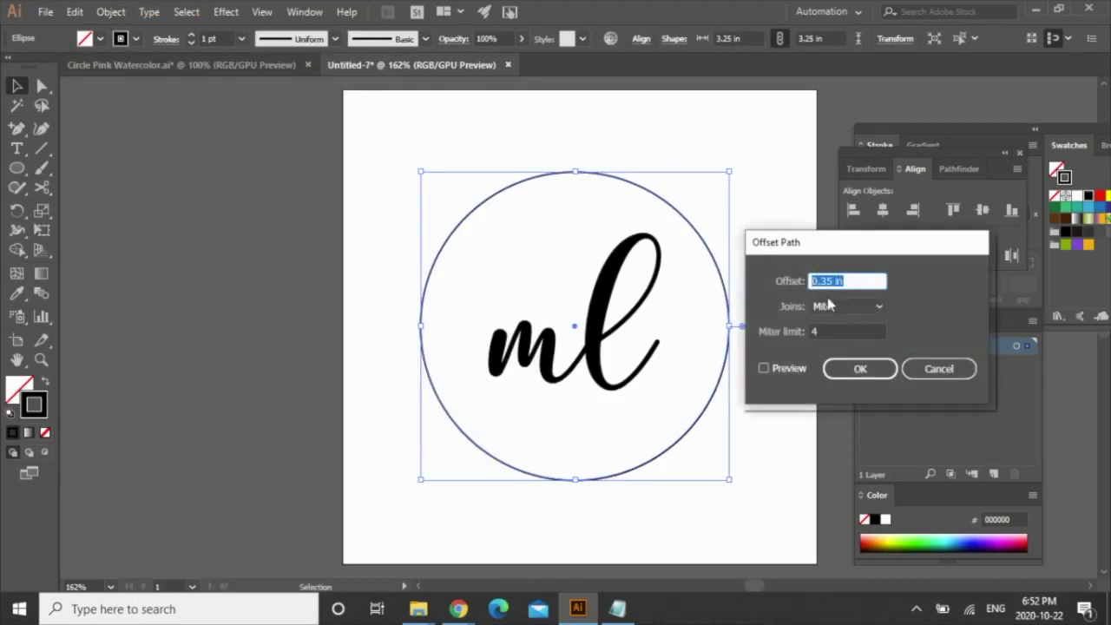
text(.05)
click(785, 370)
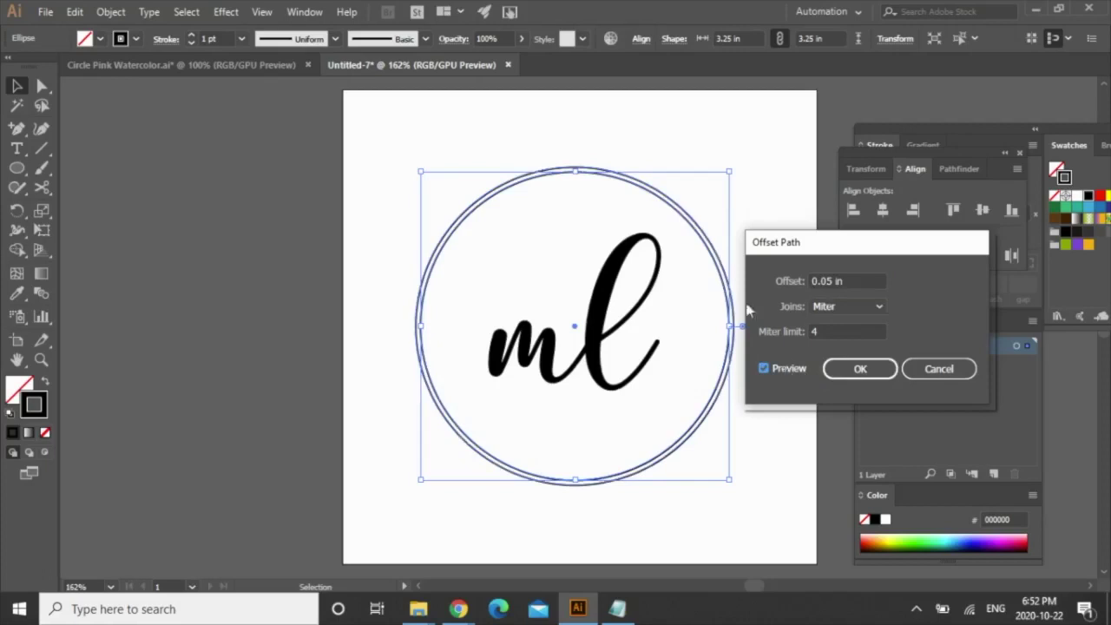
click(887, 368)
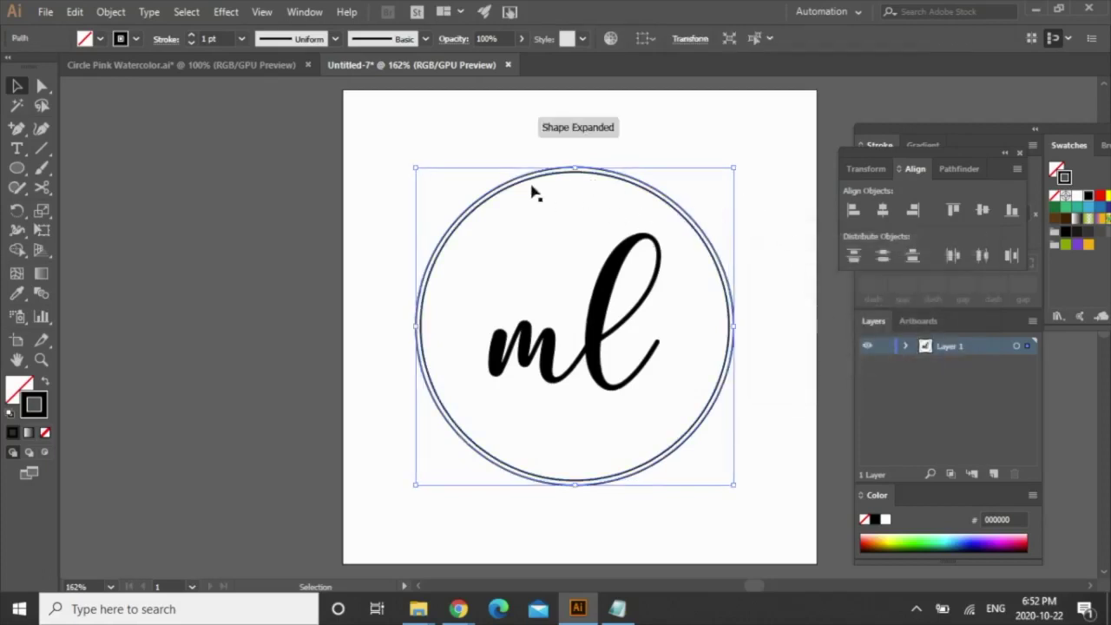
Place path text on the outer circle set in Baker Signet Std at 35 pt.
click(19, 150)
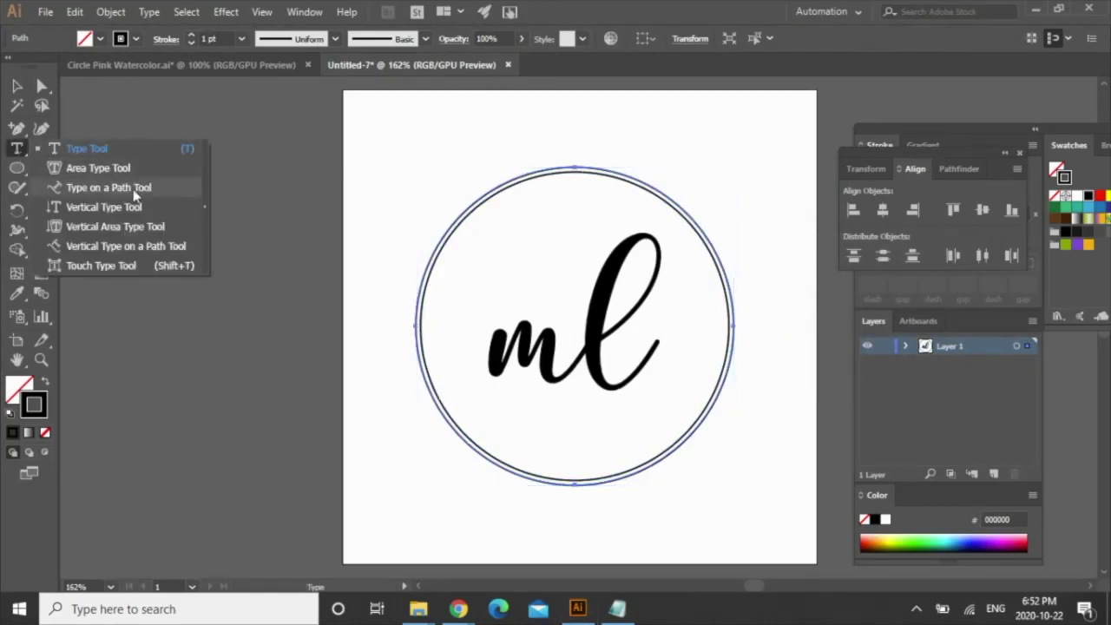
click(109, 187)
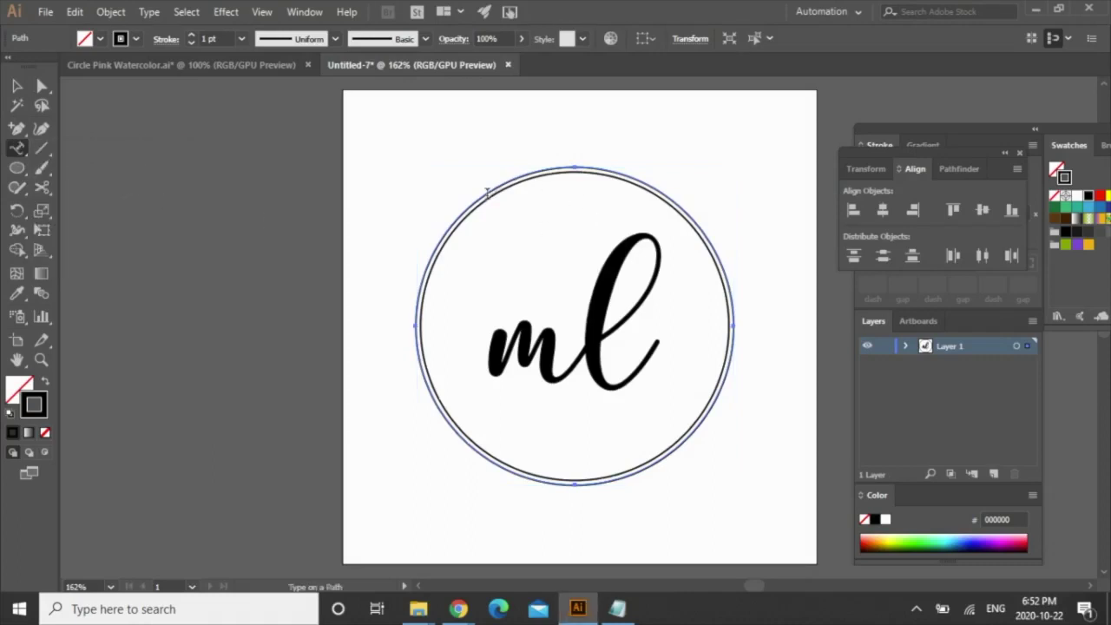
click(473, 199)
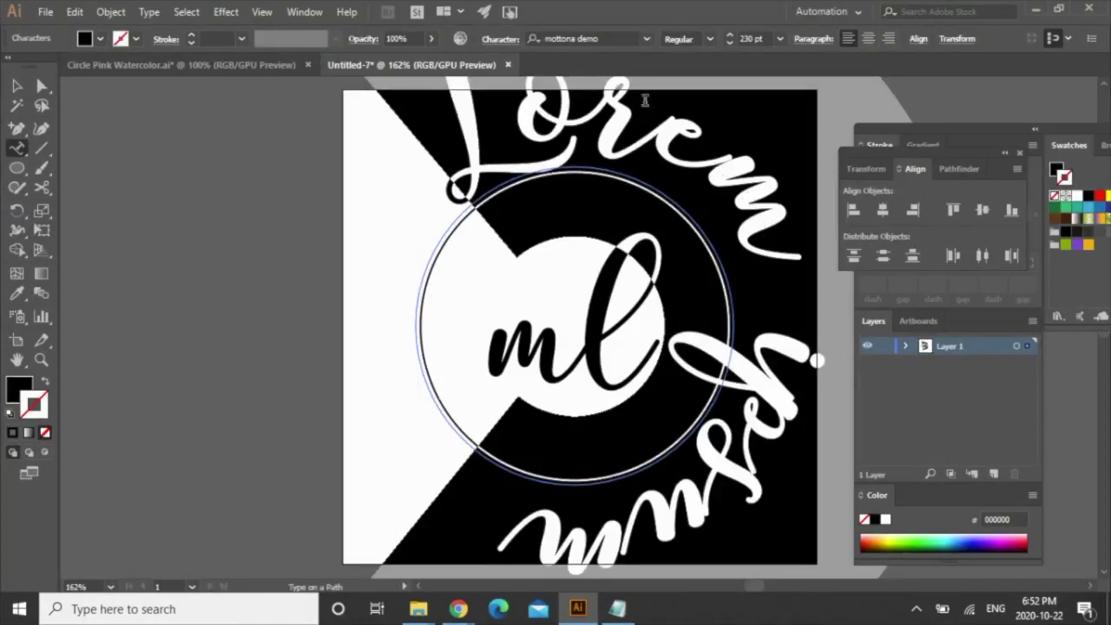
click(647, 39)
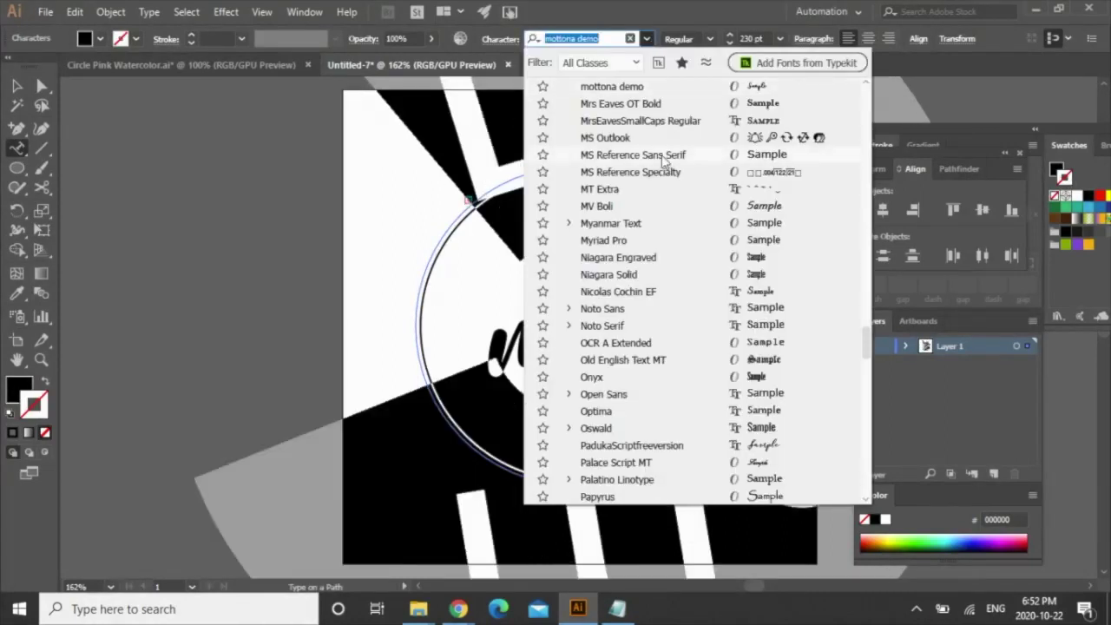
text(bak)
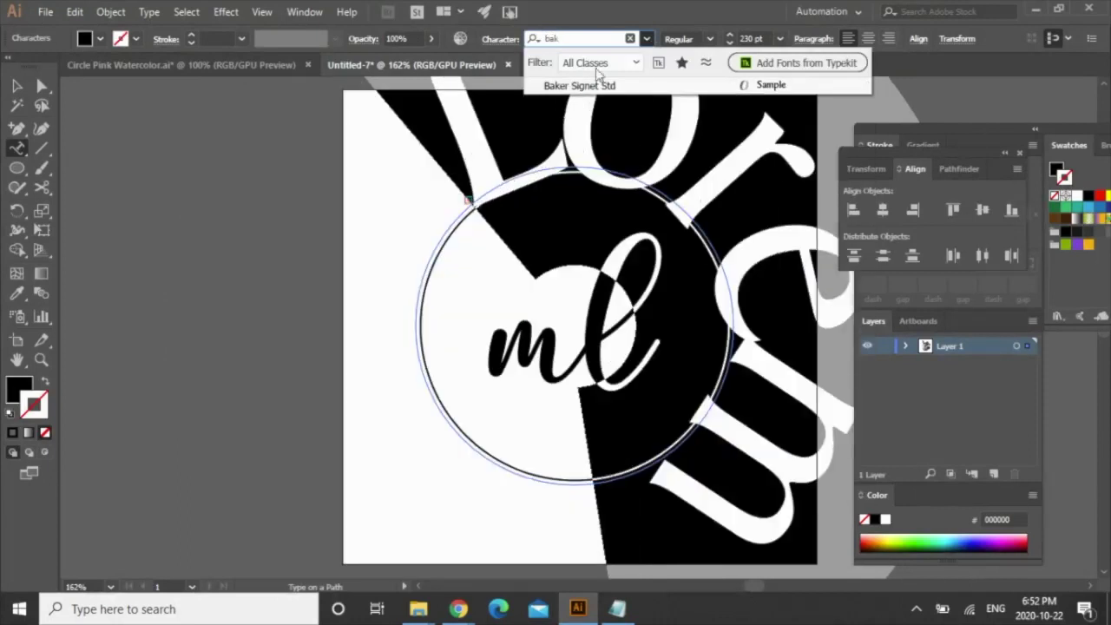
click(598, 84)
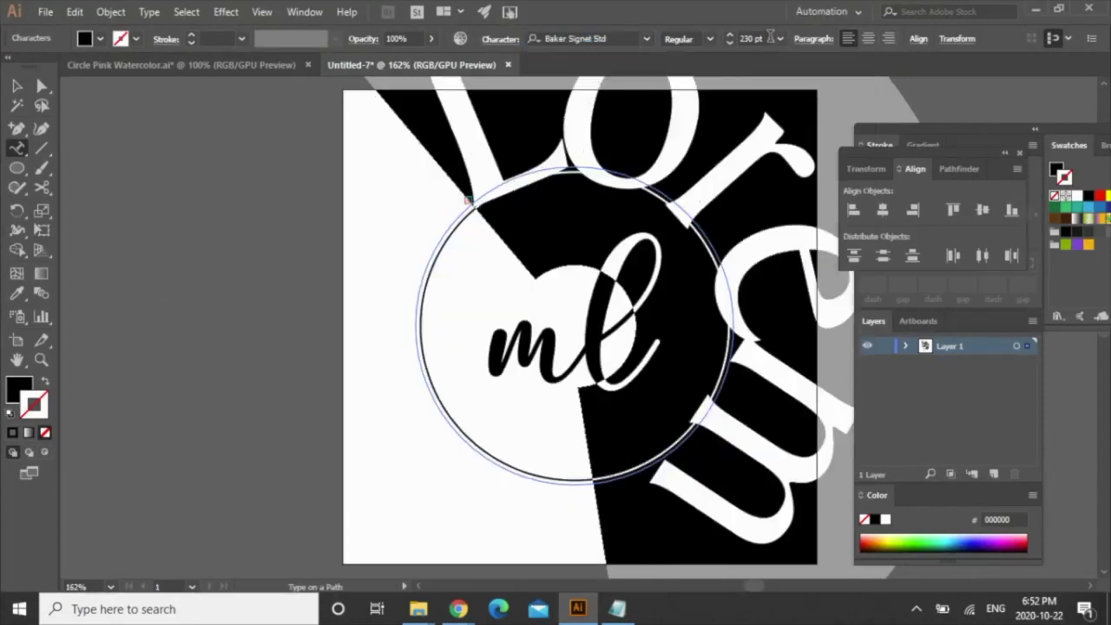
click(753, 38)
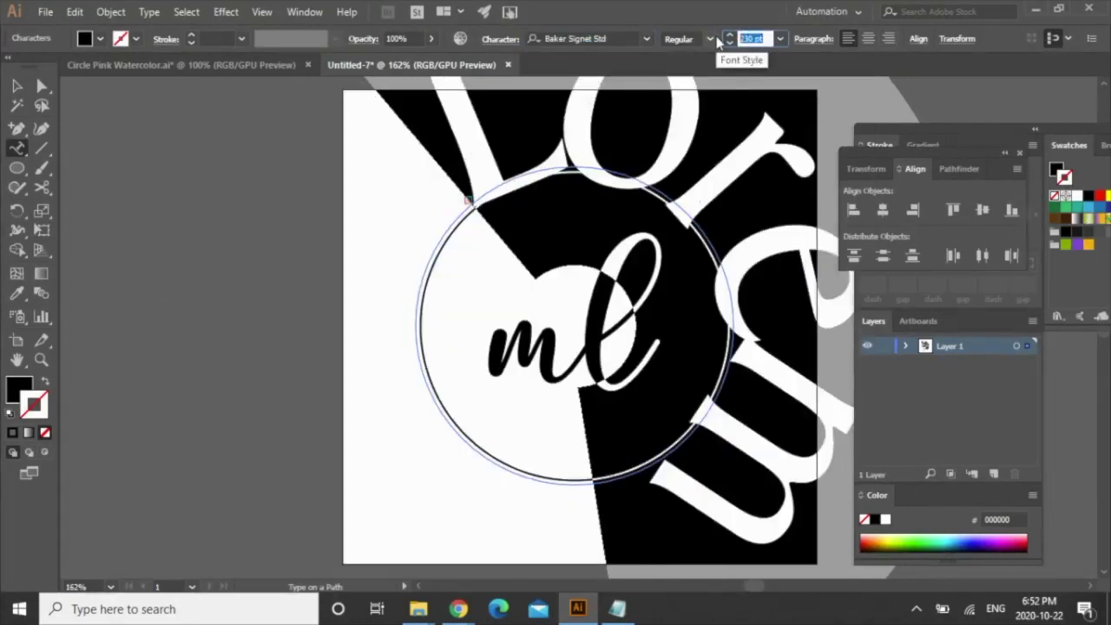
text(35)
key(Return)
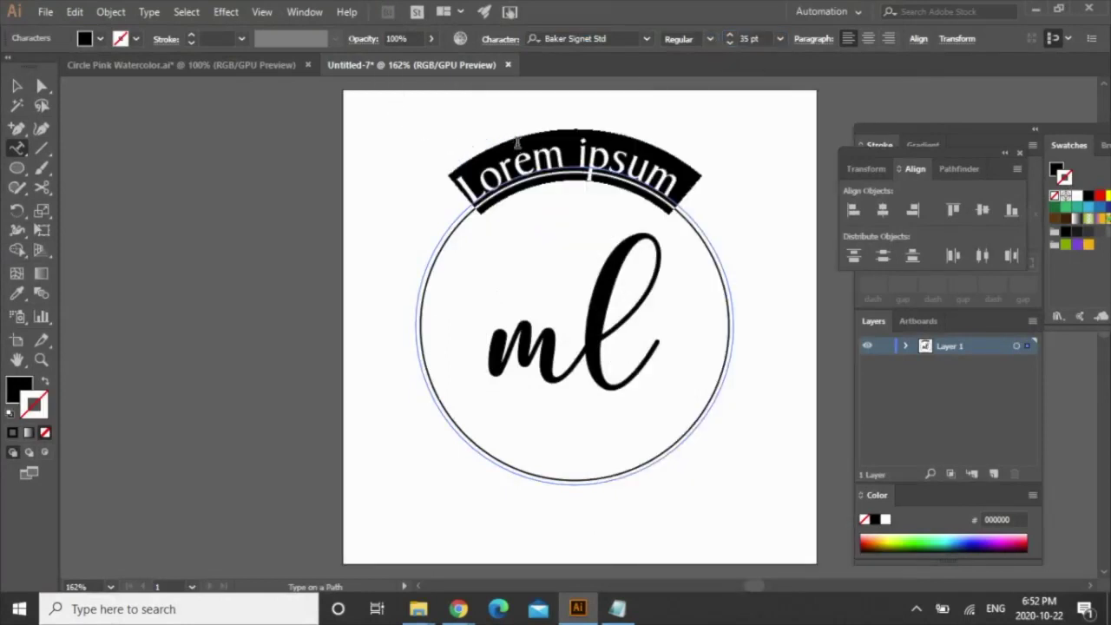
Type the planner's name in capitals along the circle and rotate it about 13° counterclockwise.
triple_click(527, 156)
key(Caps_Lock)
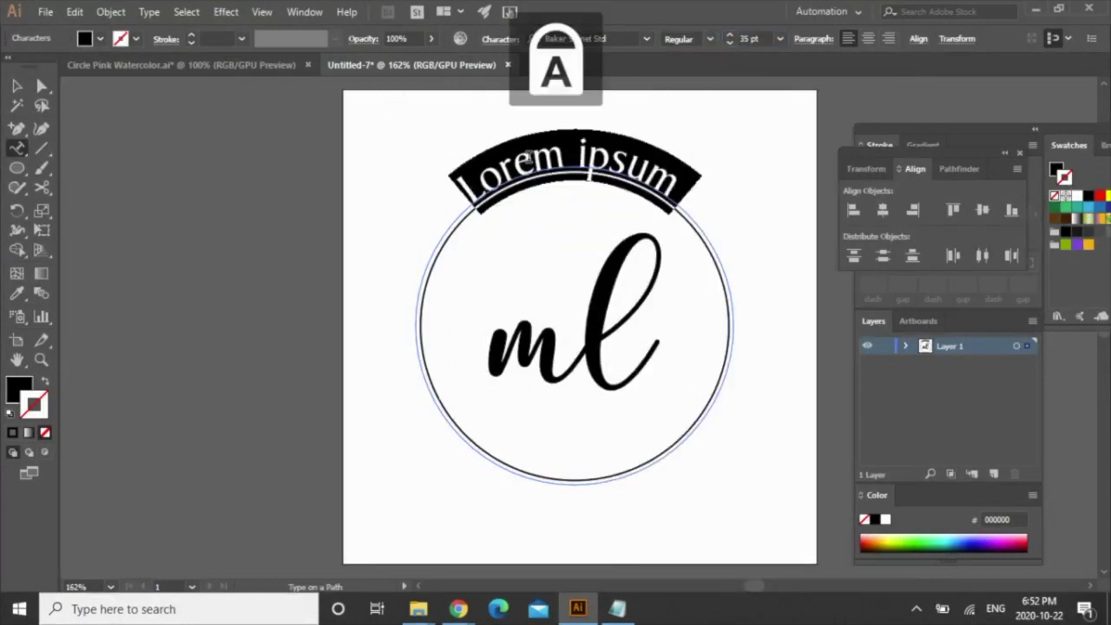
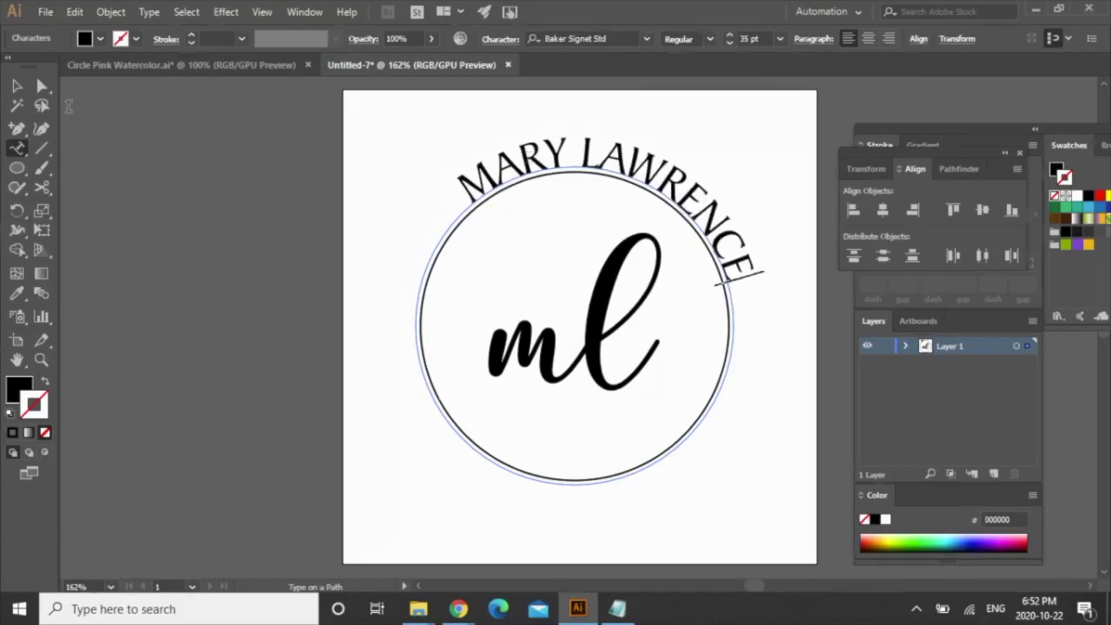
key(Escape)
drag(807, 272, 787, 221)
click(740, 347)
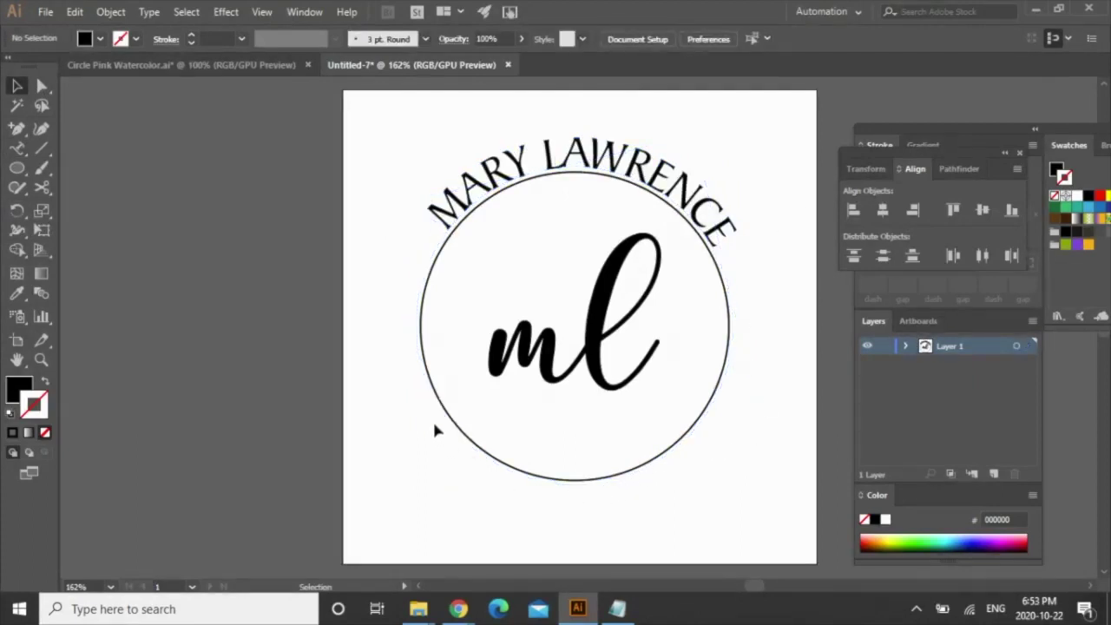
Offset the inner circle by 0.35 in to make a larger enclosing circle.
click(644, 469)
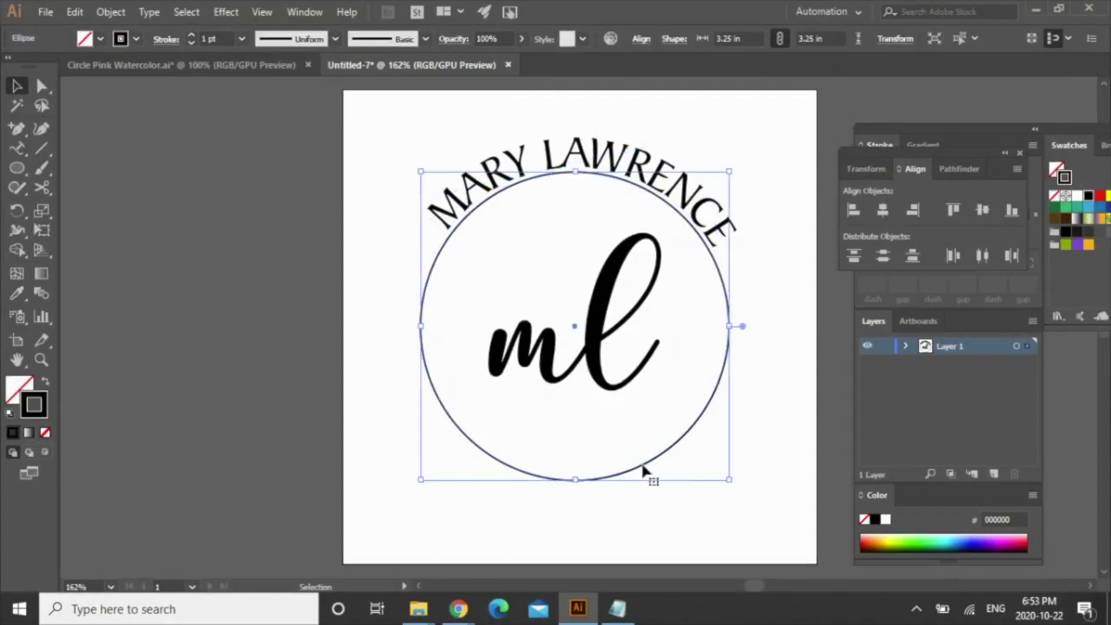
click(111, 12)
mouse_move(285, 368)
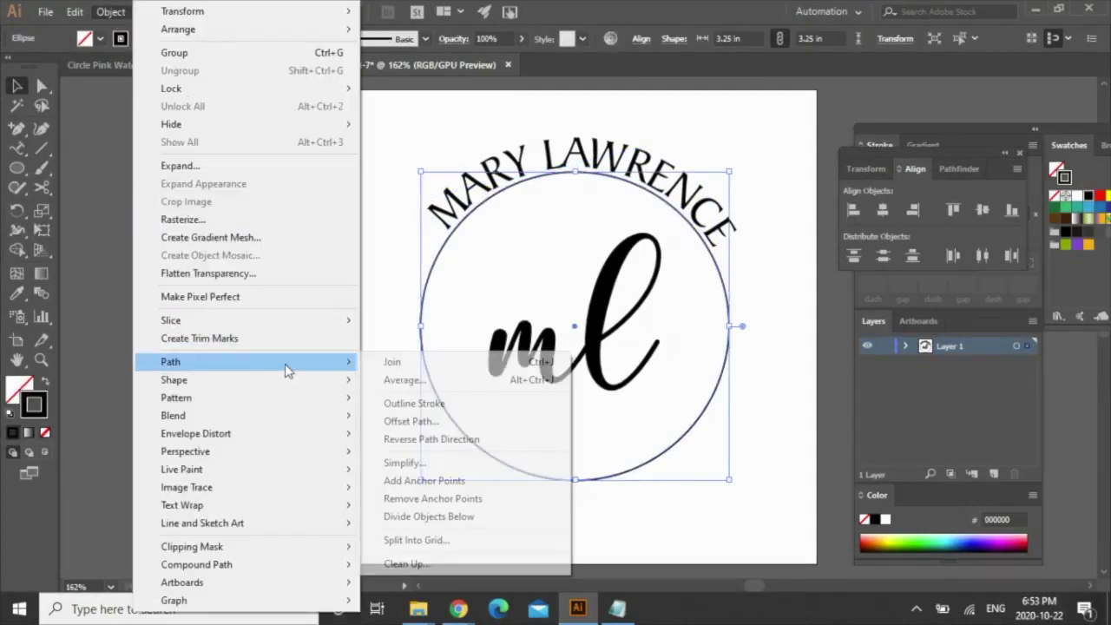
click(471, 421)
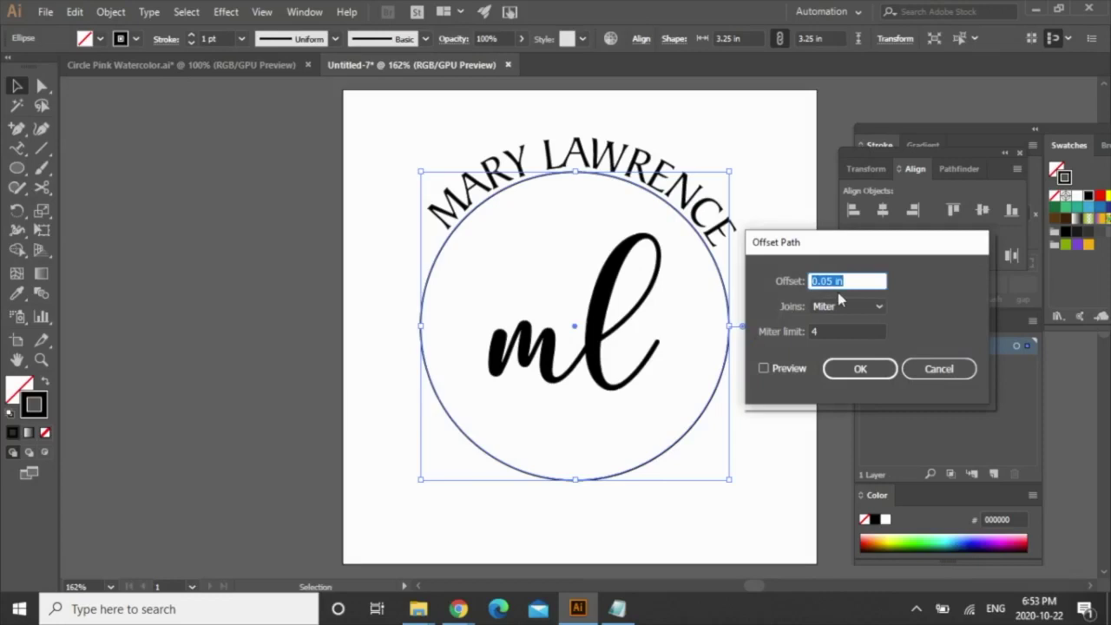
text(.35)
click(860, 371)
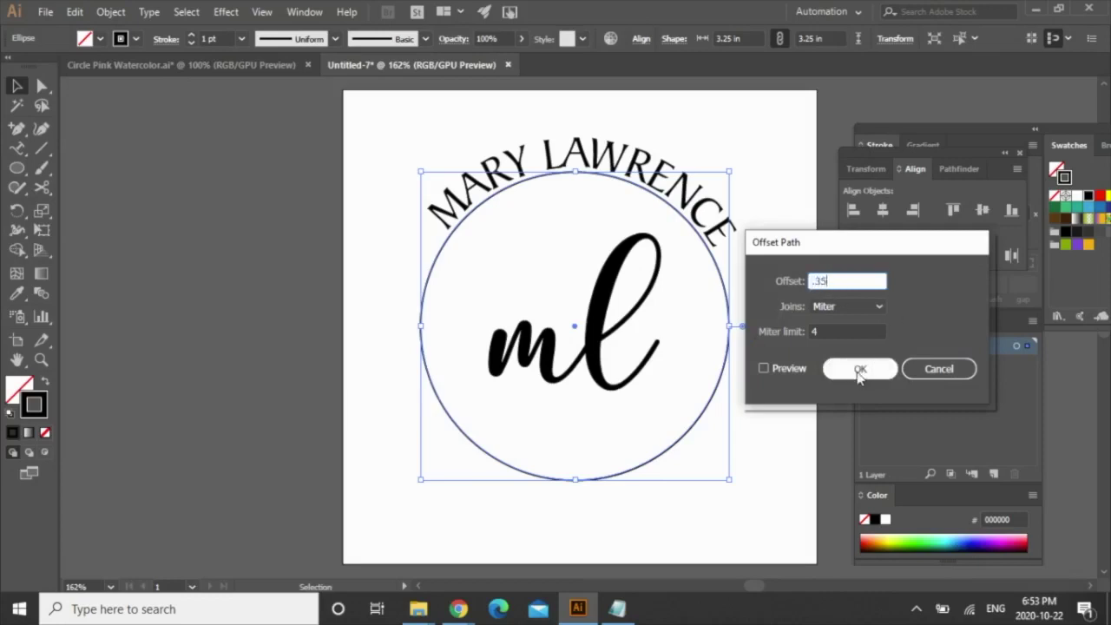
click(861, 372)
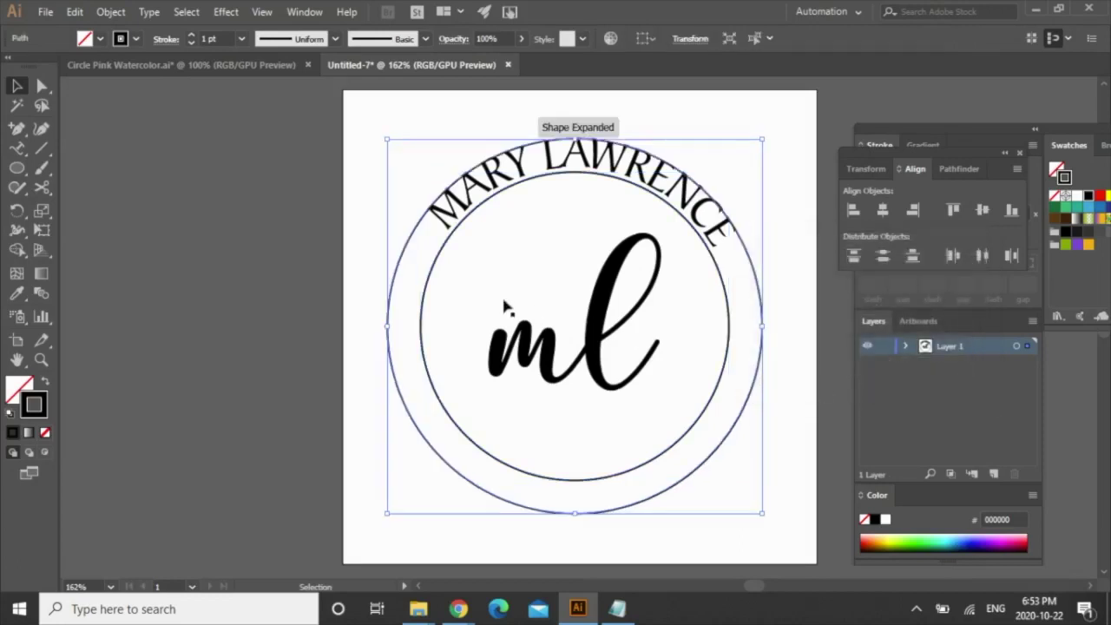
click(21, 154)
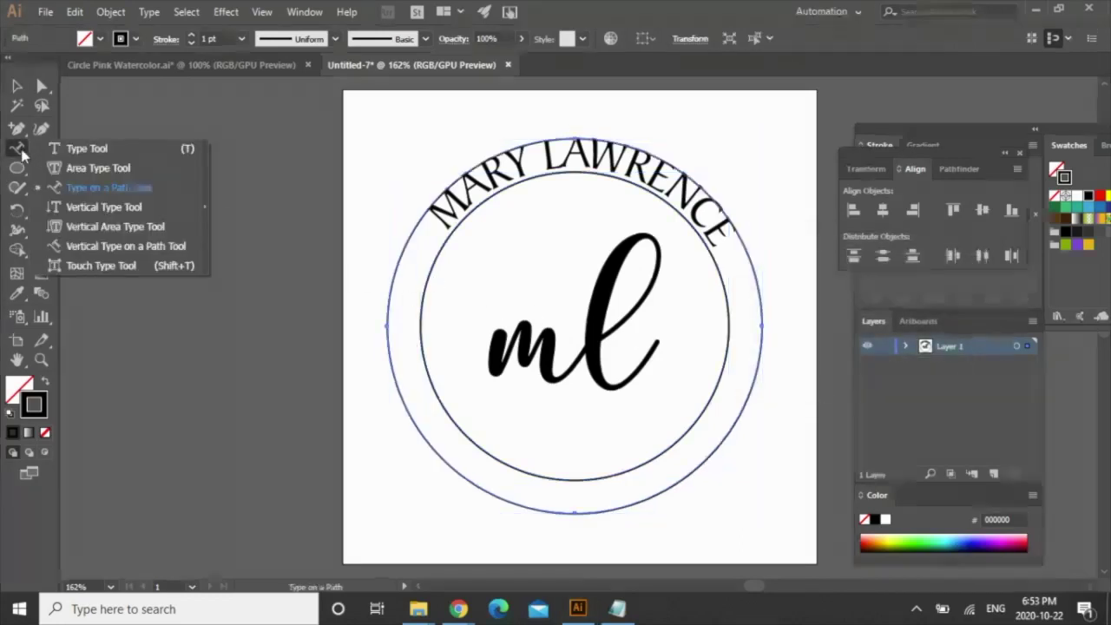
Type 'WEDDING PLANNER' along the larger circle and slide it around to the bottom.
click(119, 189)
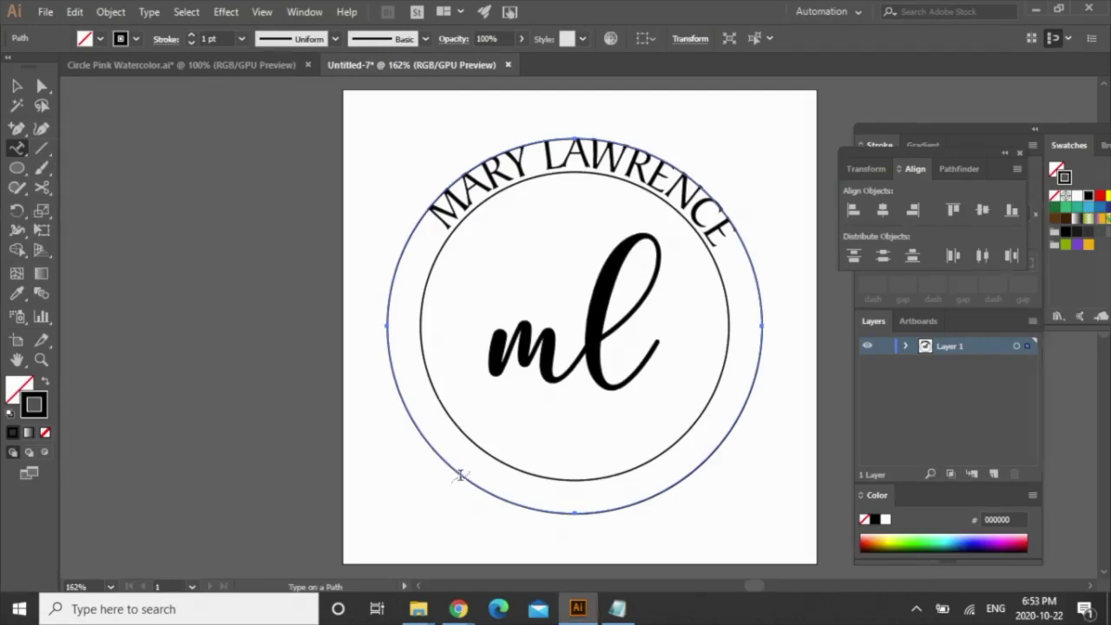
click(461, 476)
text(W)
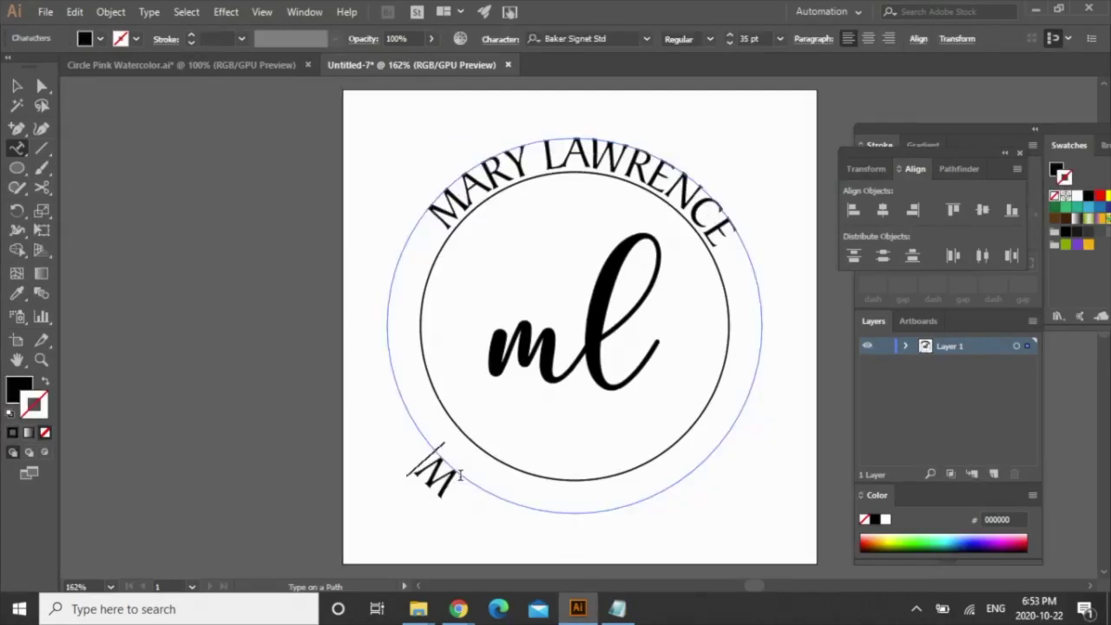
text(EDDING PLANNER)
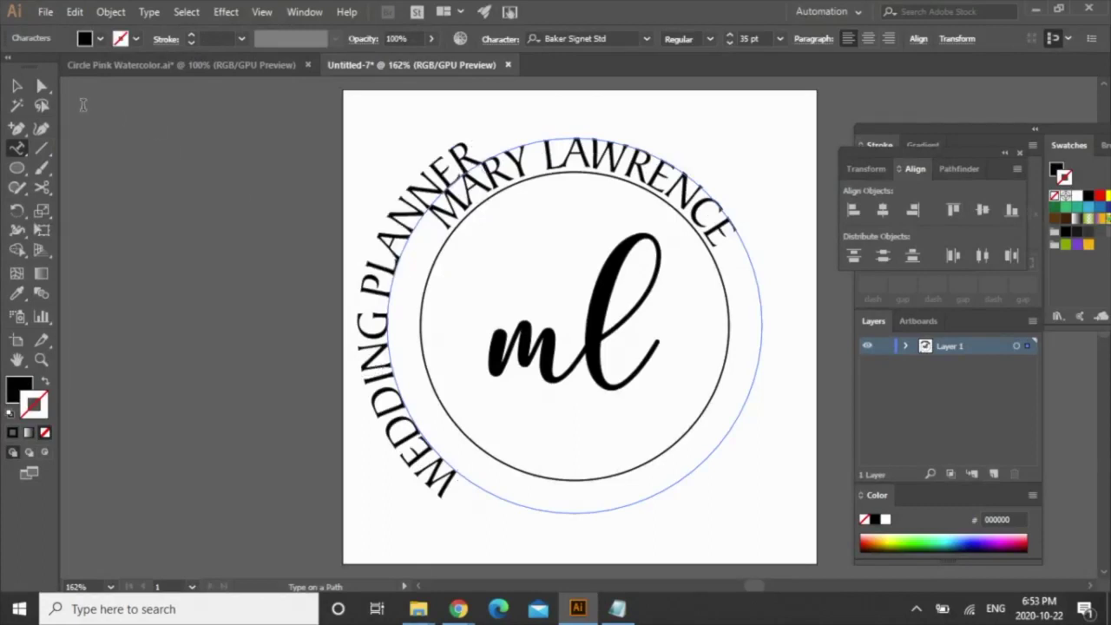
click(17, 85)
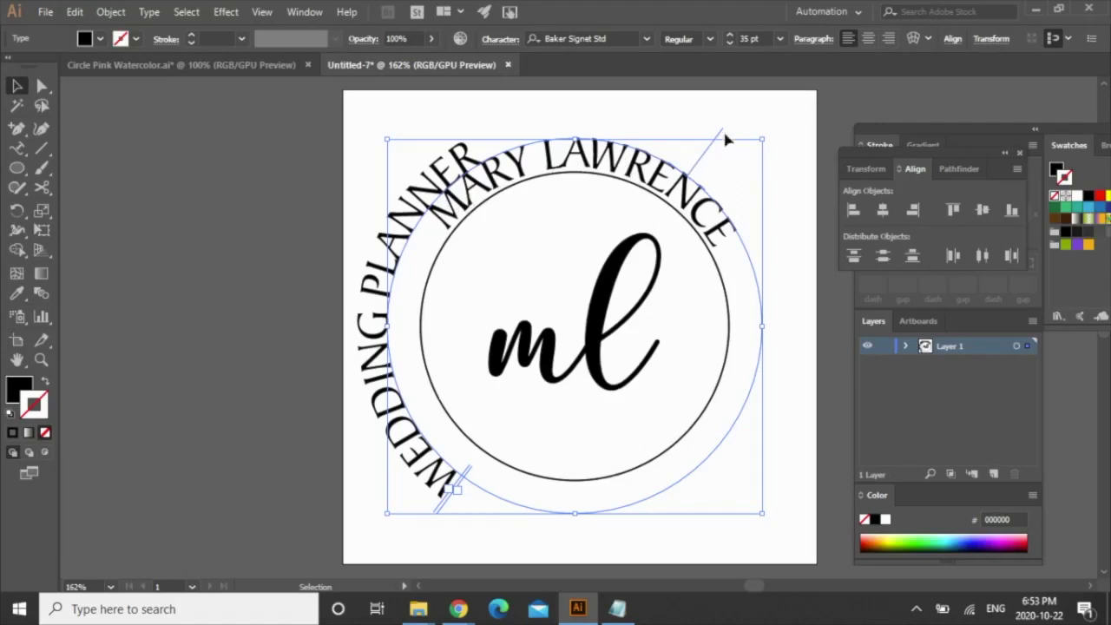
drag(723, 136, 776, 425)
click(777, 437)
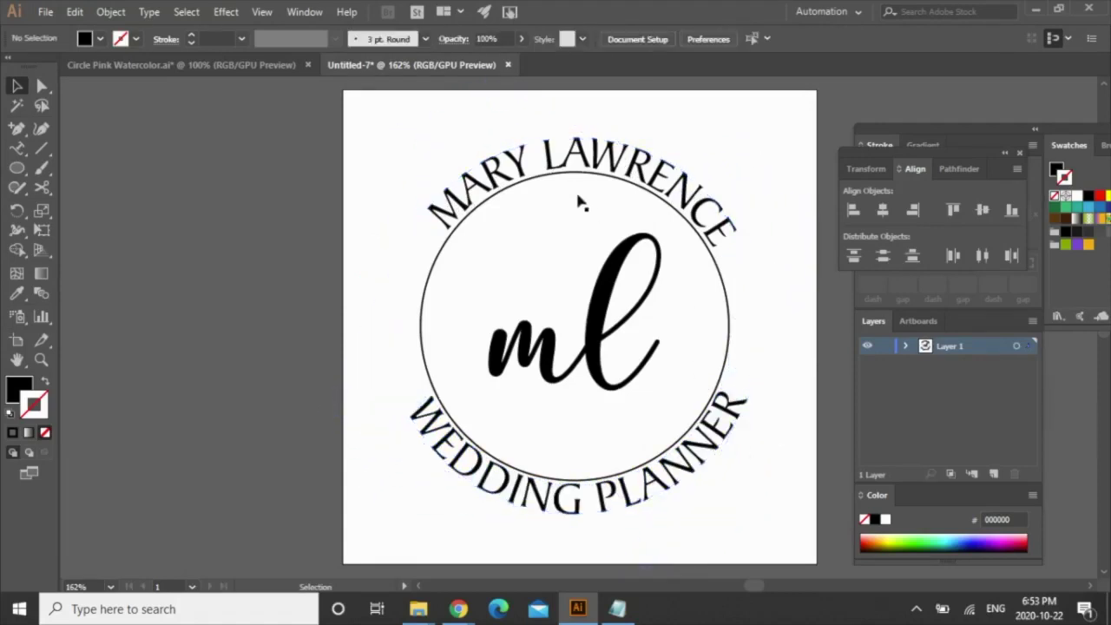
click(665, 165)
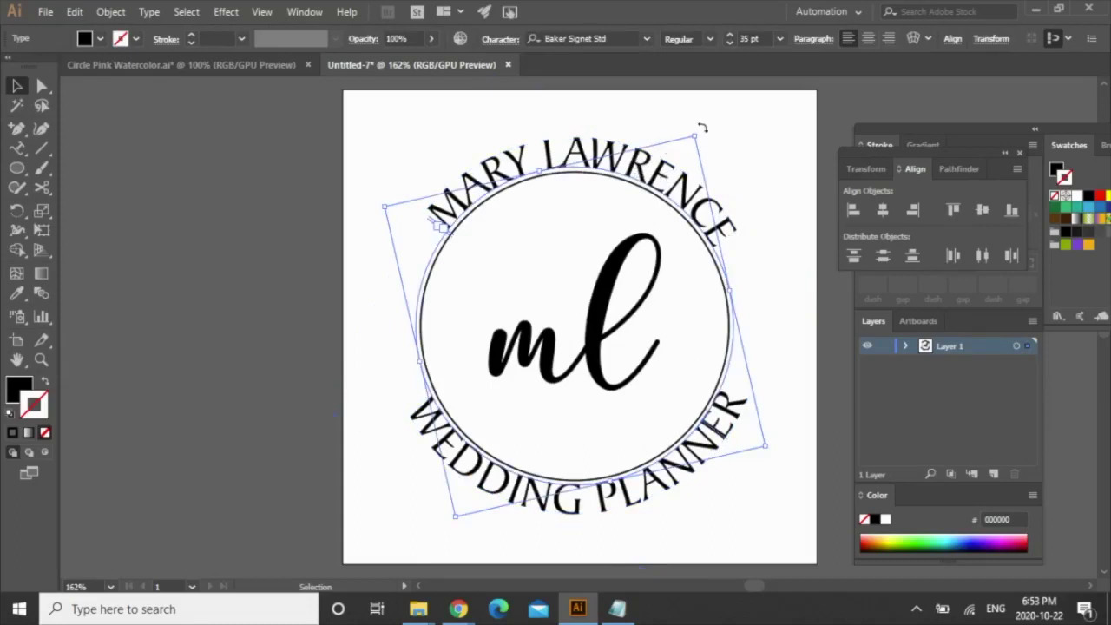
drag(701, 126, 787, 171)
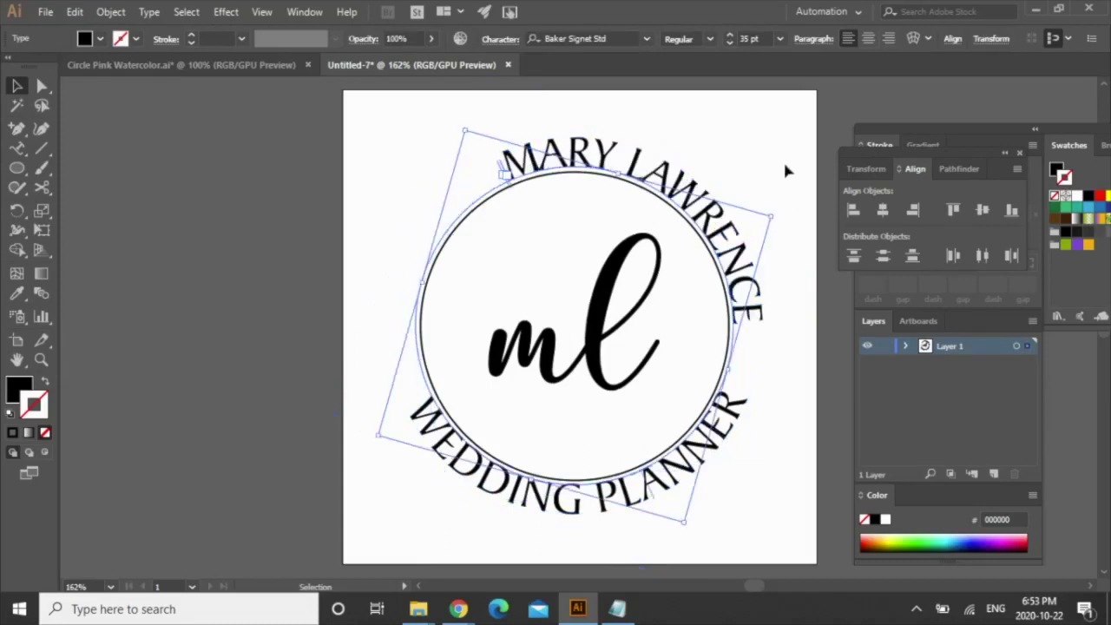
click(787, 171)
click(611, 543)
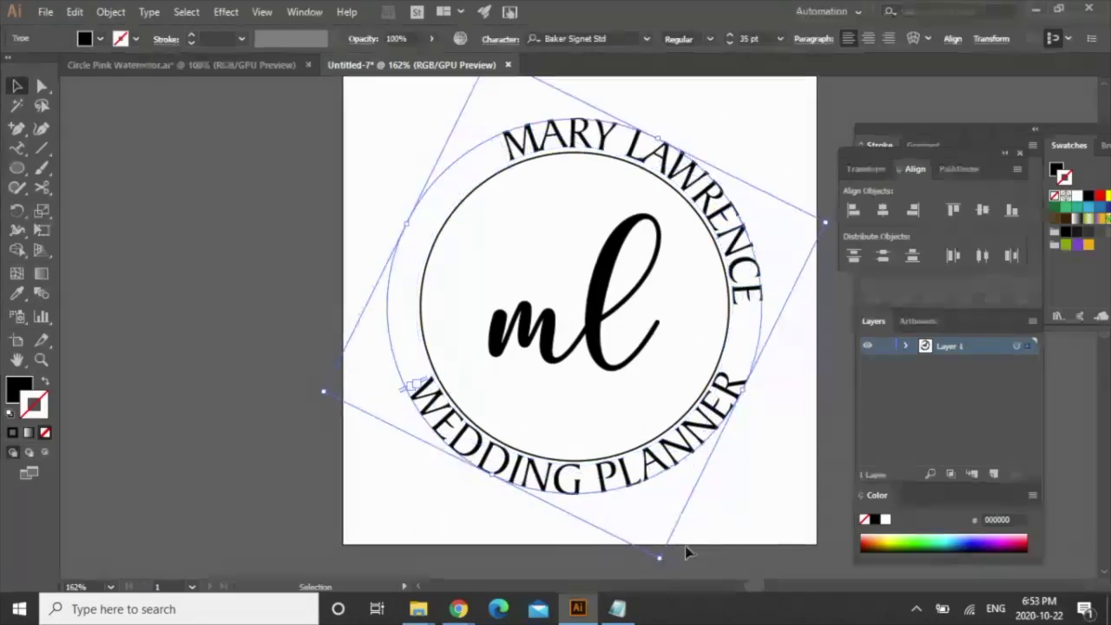
drag(662, 556, 665, 545)
click(779, 488)
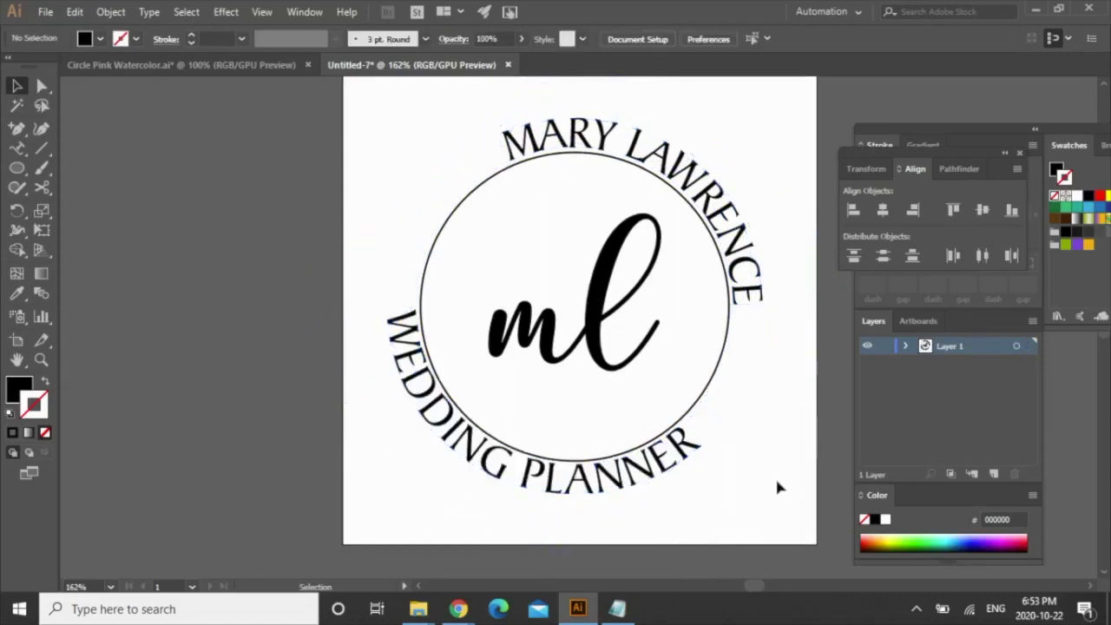
key(ctrl+z)
key(ctrl+z)
key(ctrl+z)
key(ctrl+z)
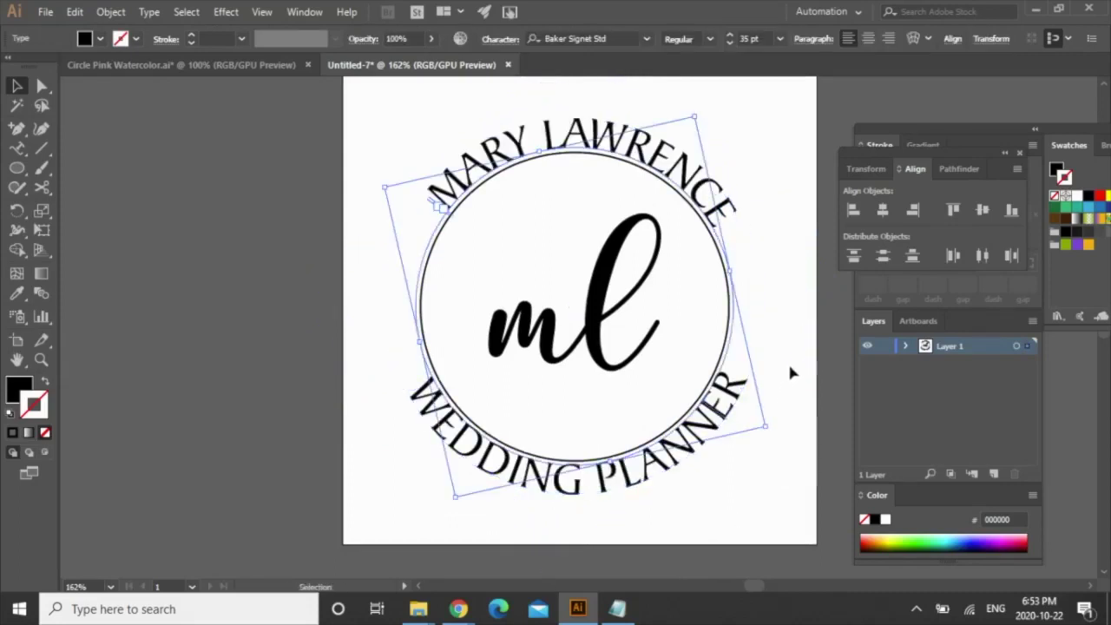
click(789, 351)
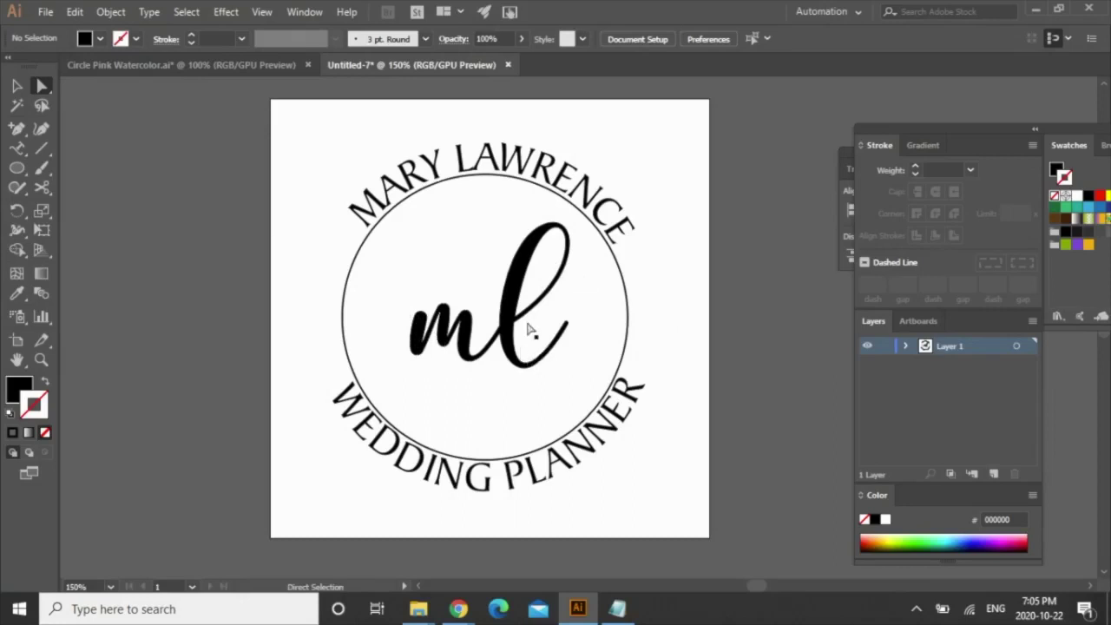
Nudge the ml monogram into place and expand it into outlined shapes, keeping Object and Fill.
click(16, 85)
drag(508, 338, 516, 331)
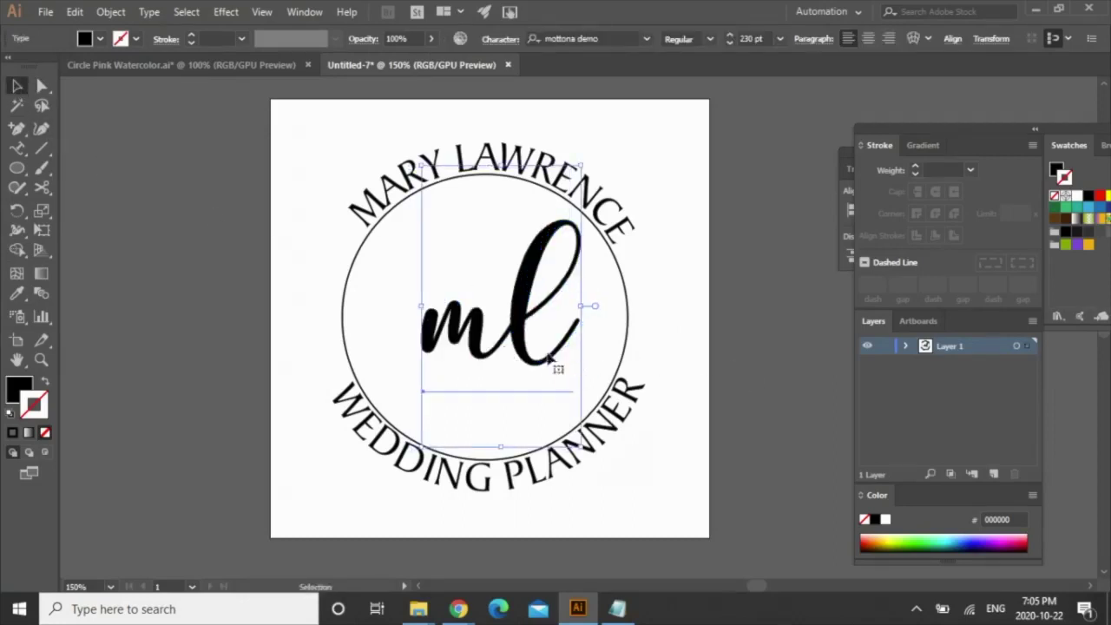
key(ctrl+equal)
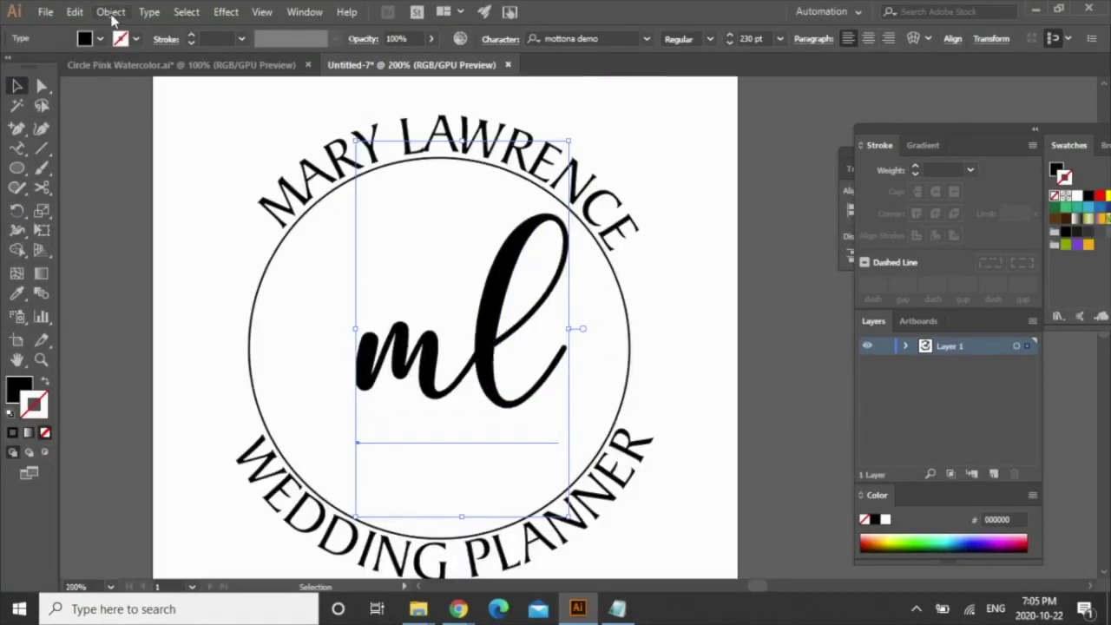
click(111, 13)
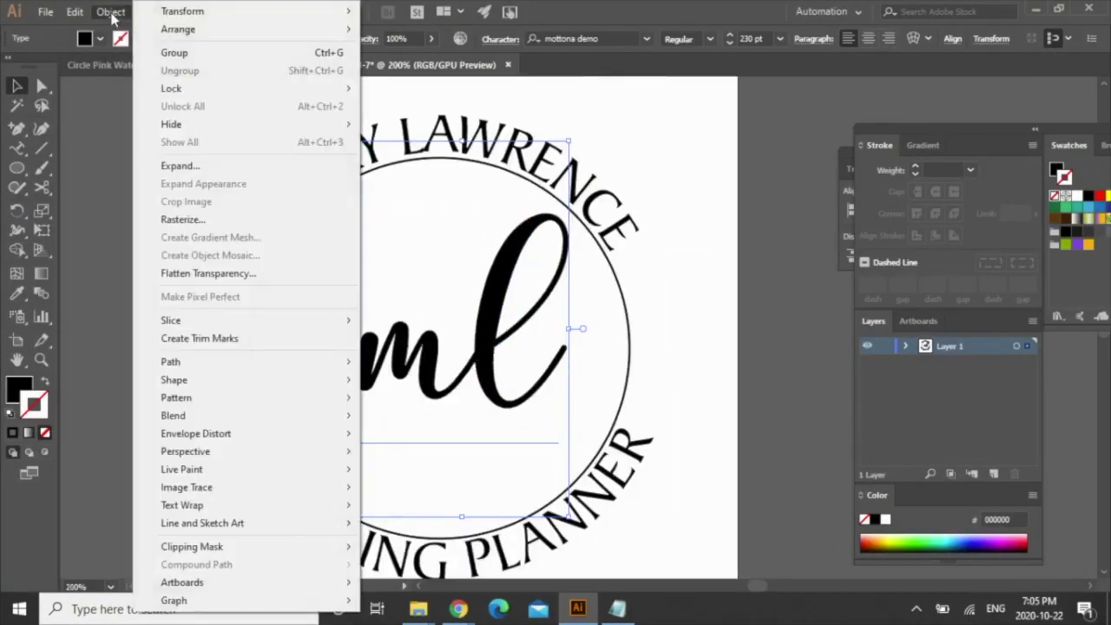
click(192, 167)
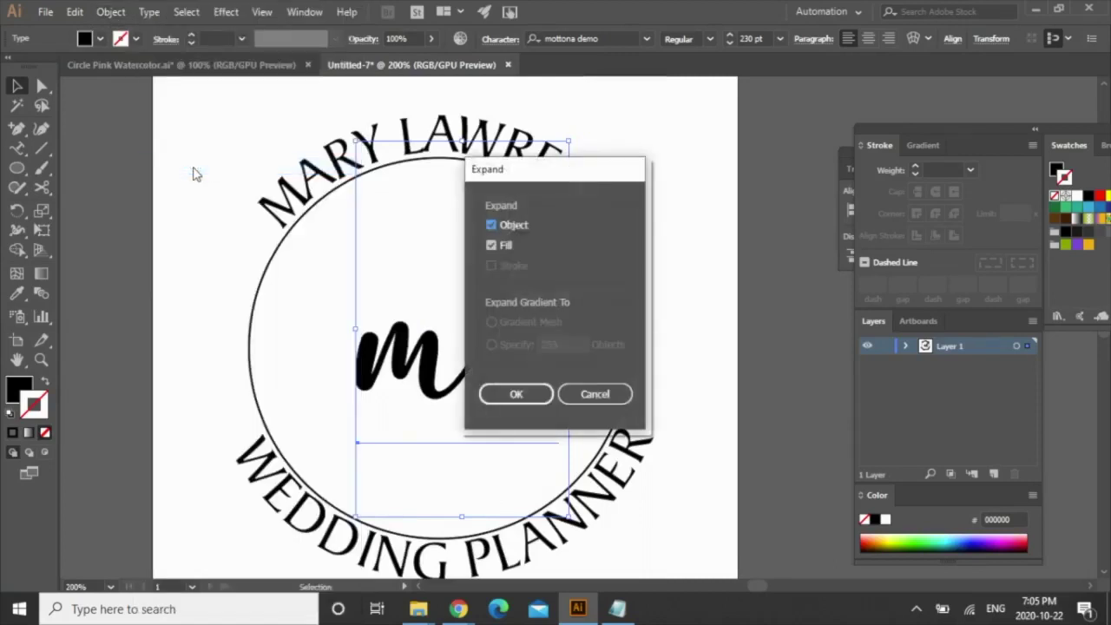
click(525, 393)
click(679, 356)
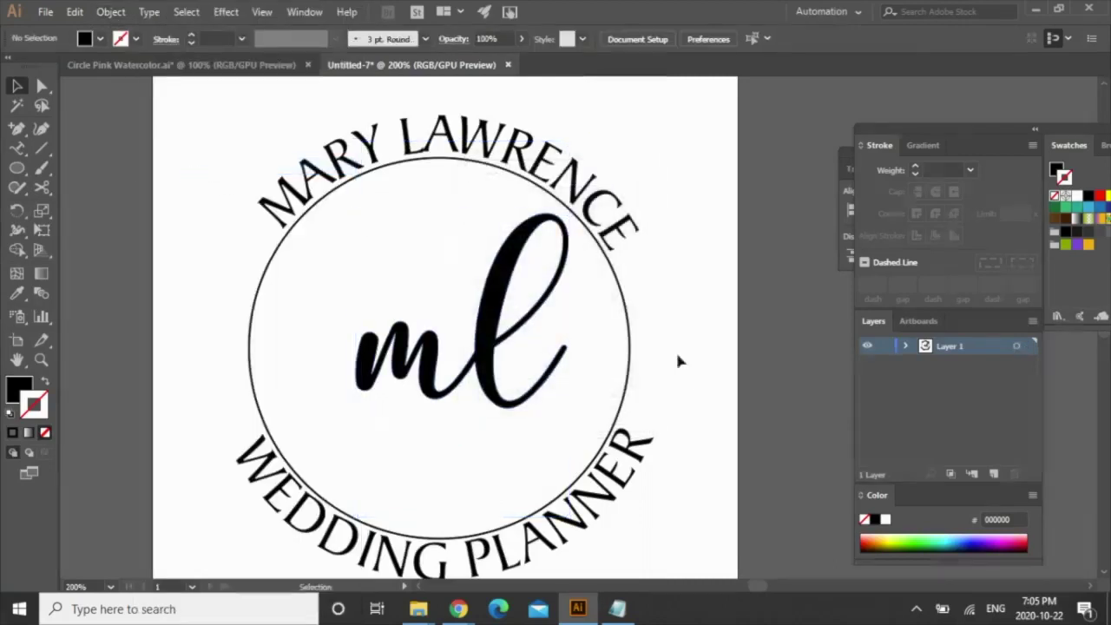
key(a)
click(566, 350)
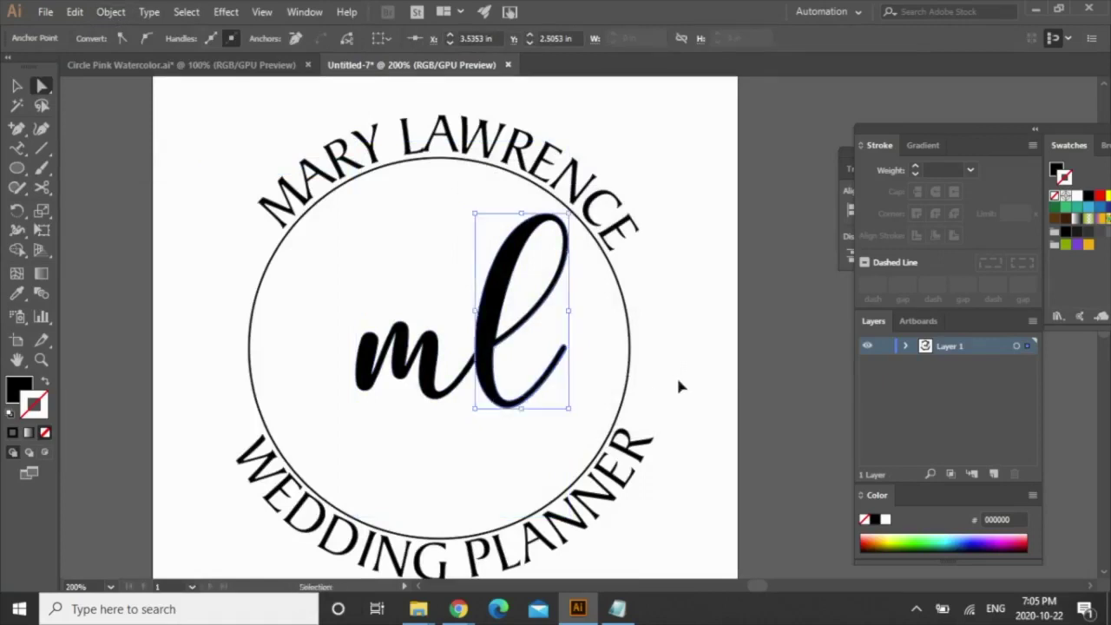
key(ctrl+plus)
drag(577, 323, 640, 279)
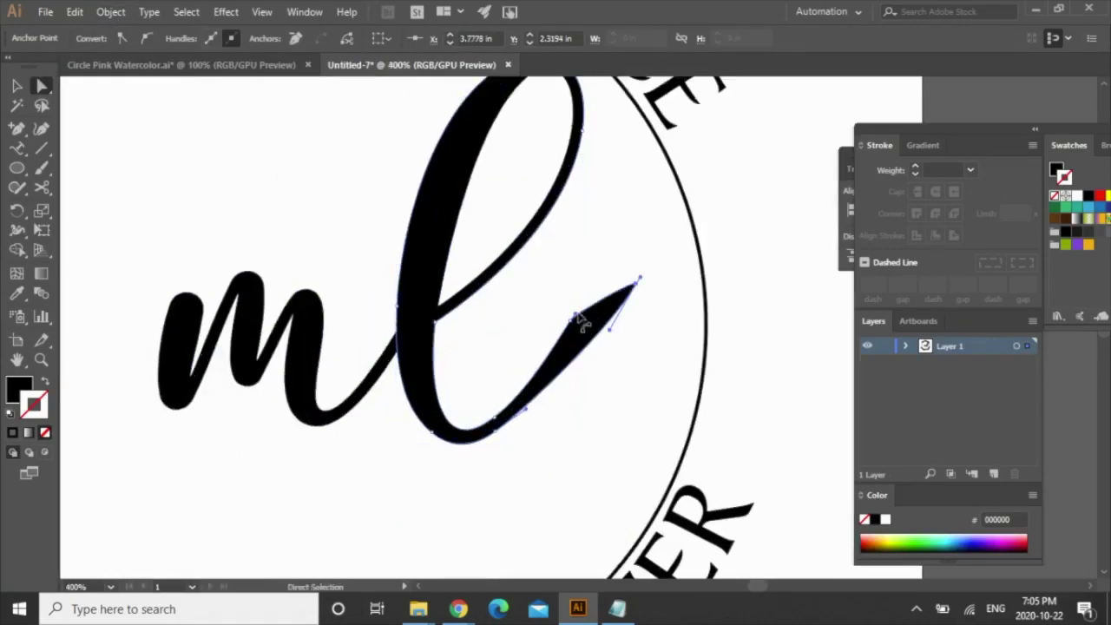
key(ctrl+z)
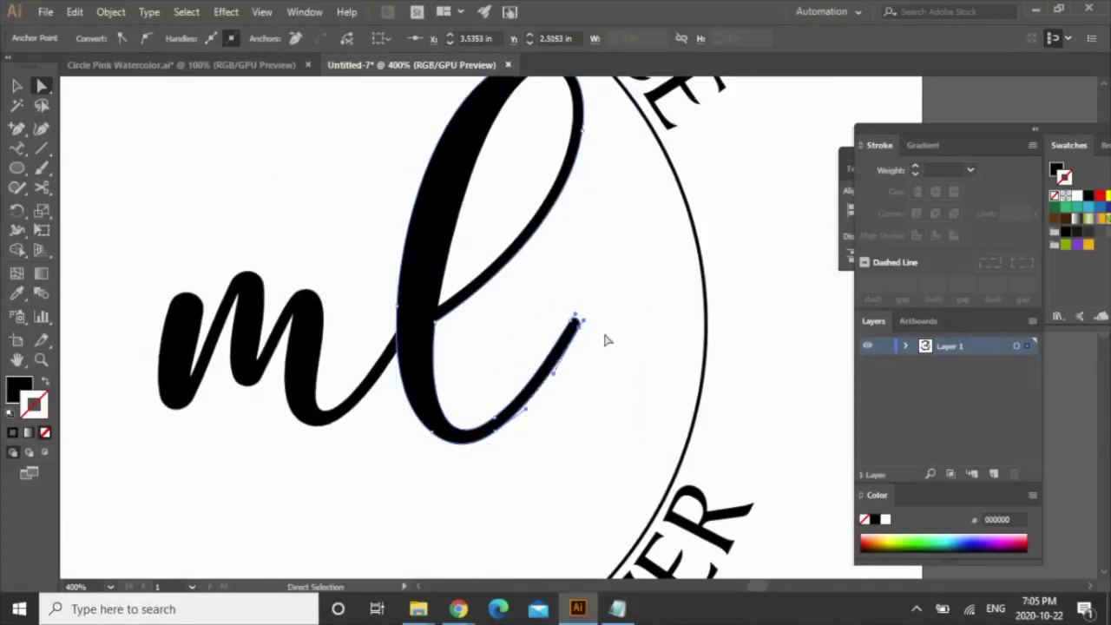
click(632, 365)
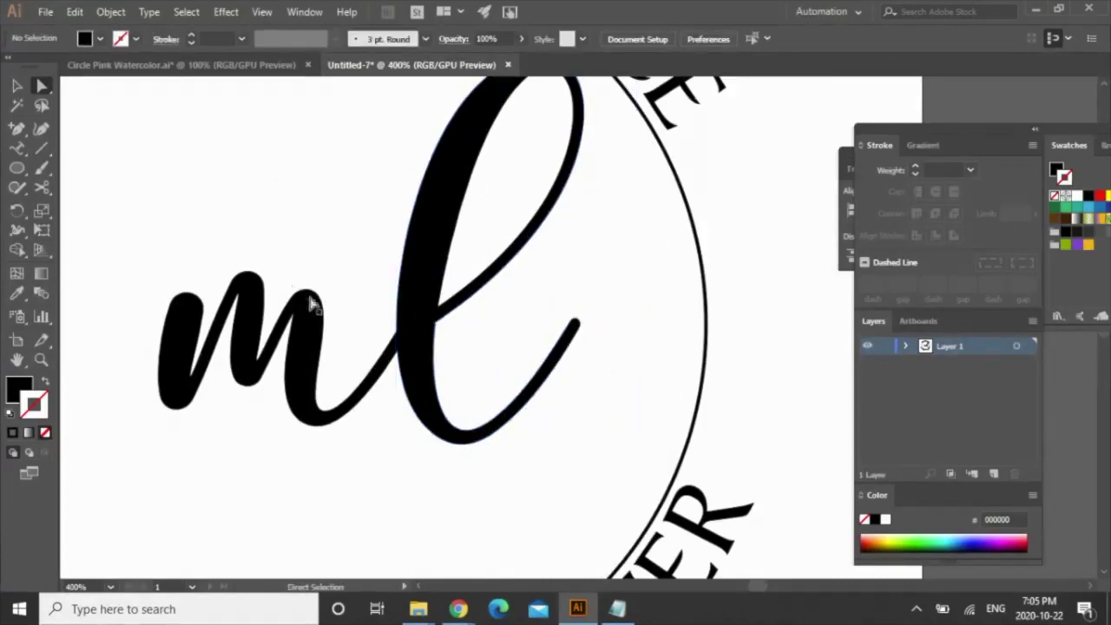
scroll(491, 383, down, 1)
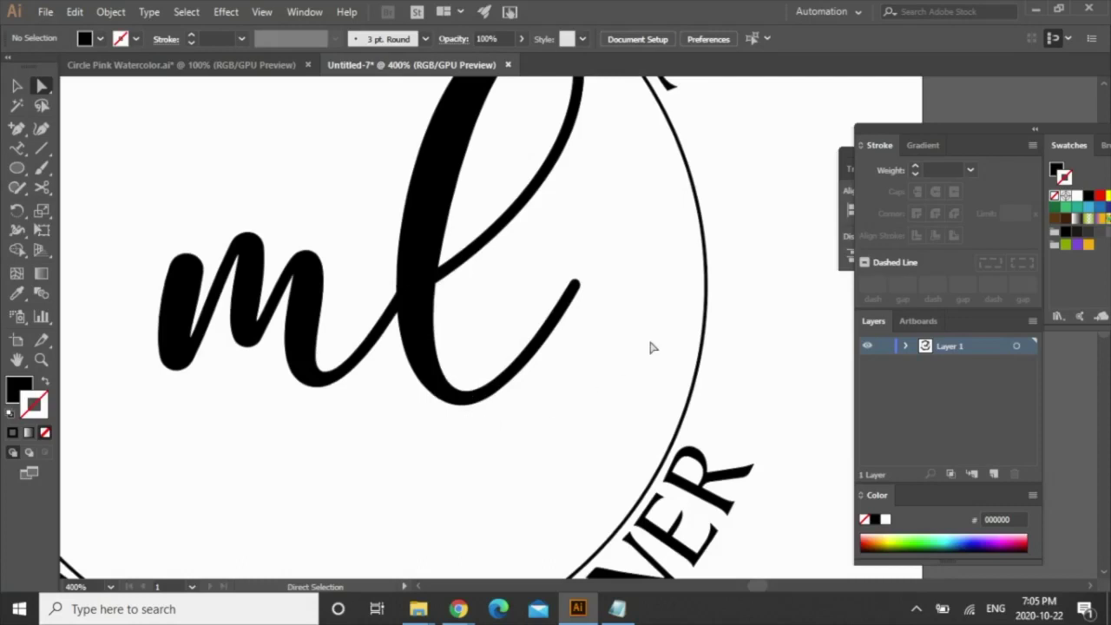
scroll(648, 337, up, 2)
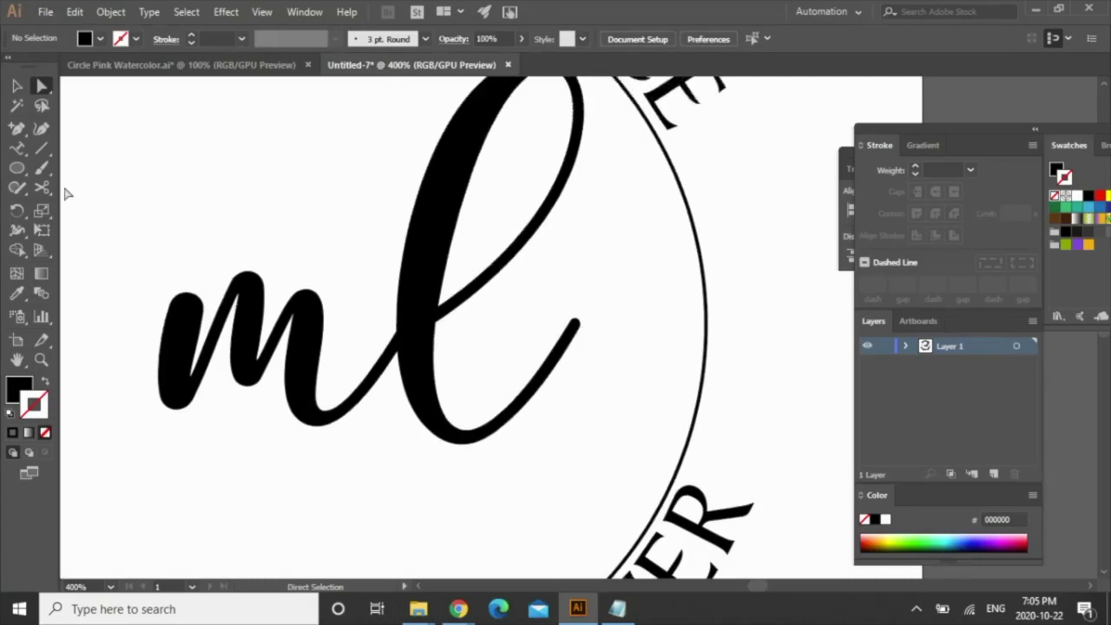
Draw a curved black swoosh with the Pen Tool from the l's base, tapering past the circle's right edge.
click(17, 130)
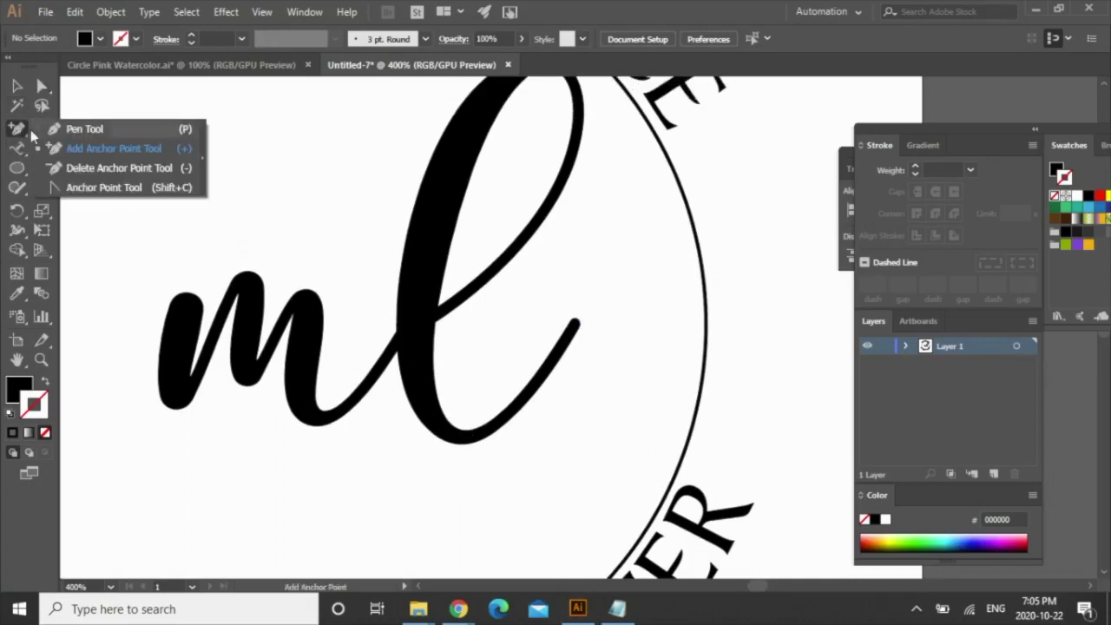
click(84, 131)
scroll(592, 330, down, 1)
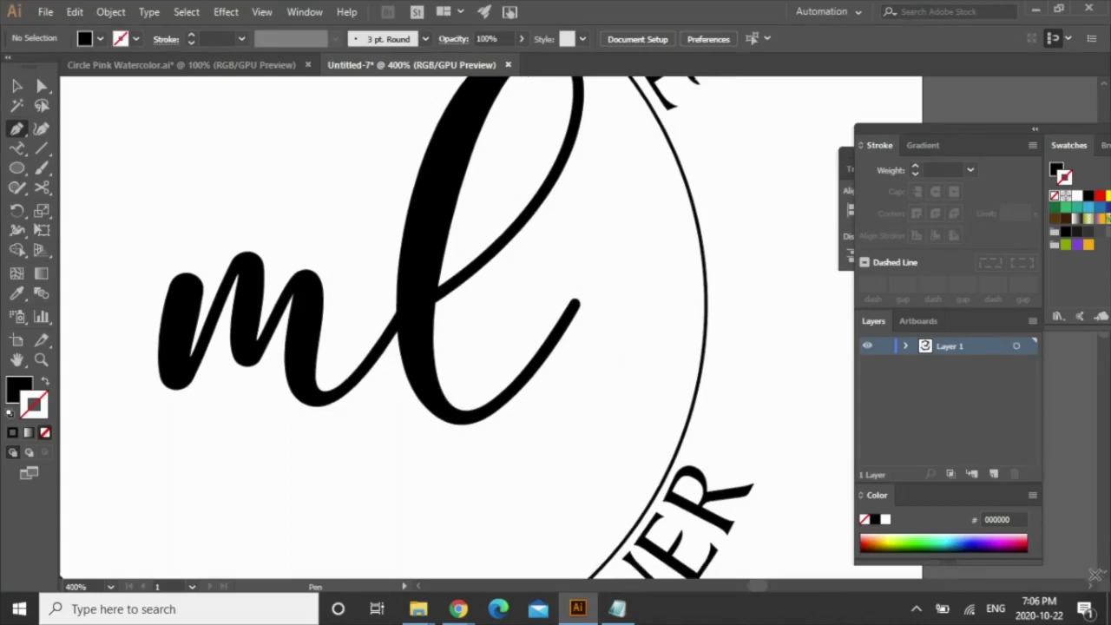
scroll(1098, 593, right, 2)
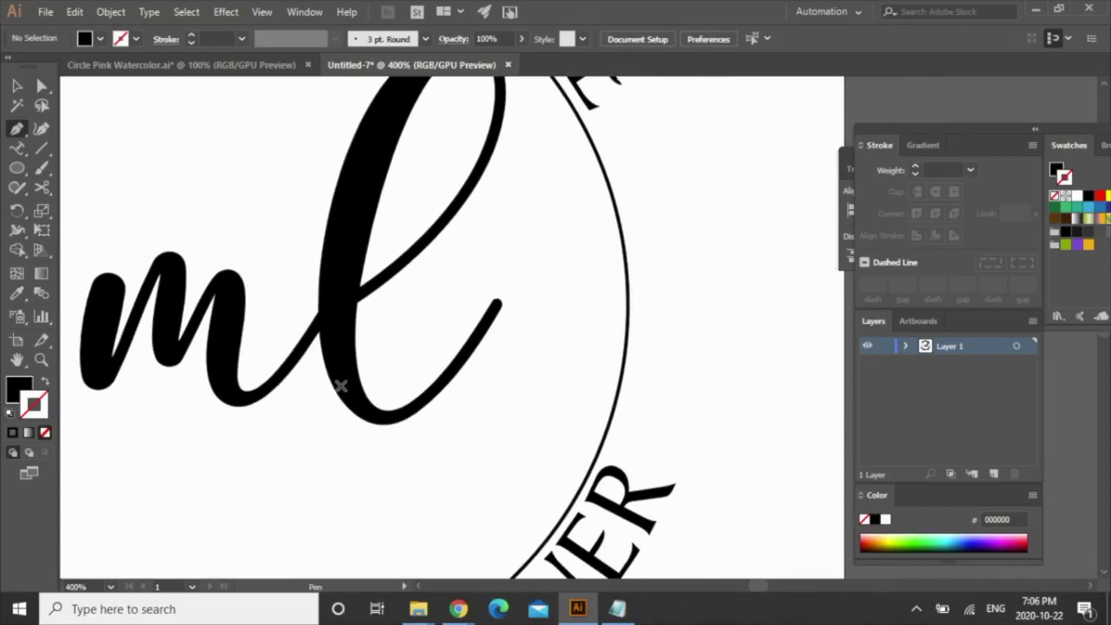
click(340, 386)
drag(431, 429, 487, 403)
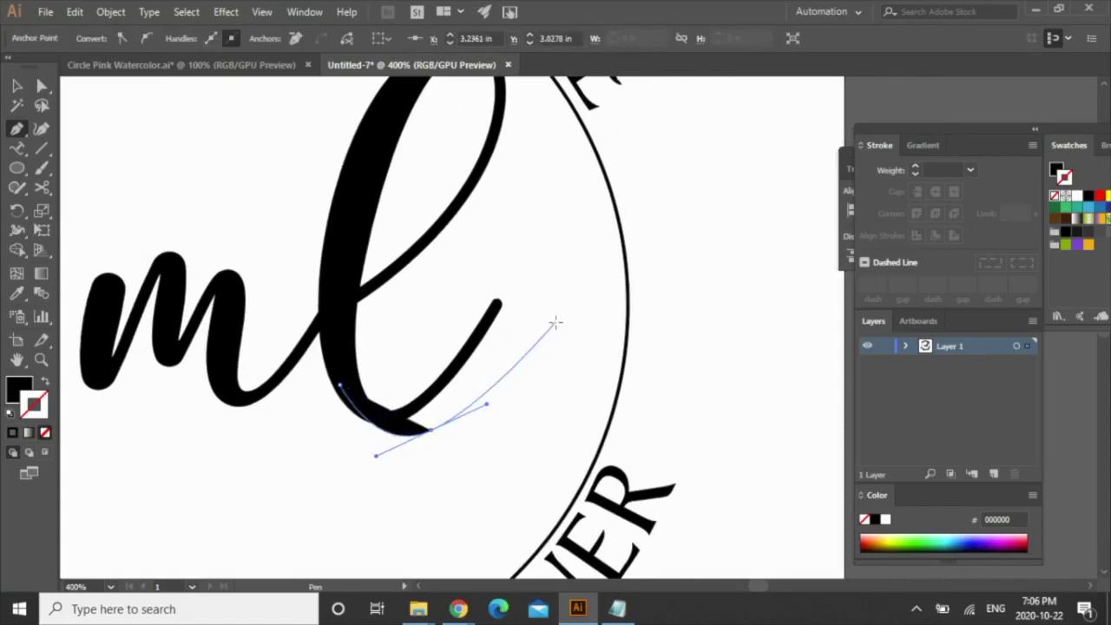
drag(599, 306, 642, 289)
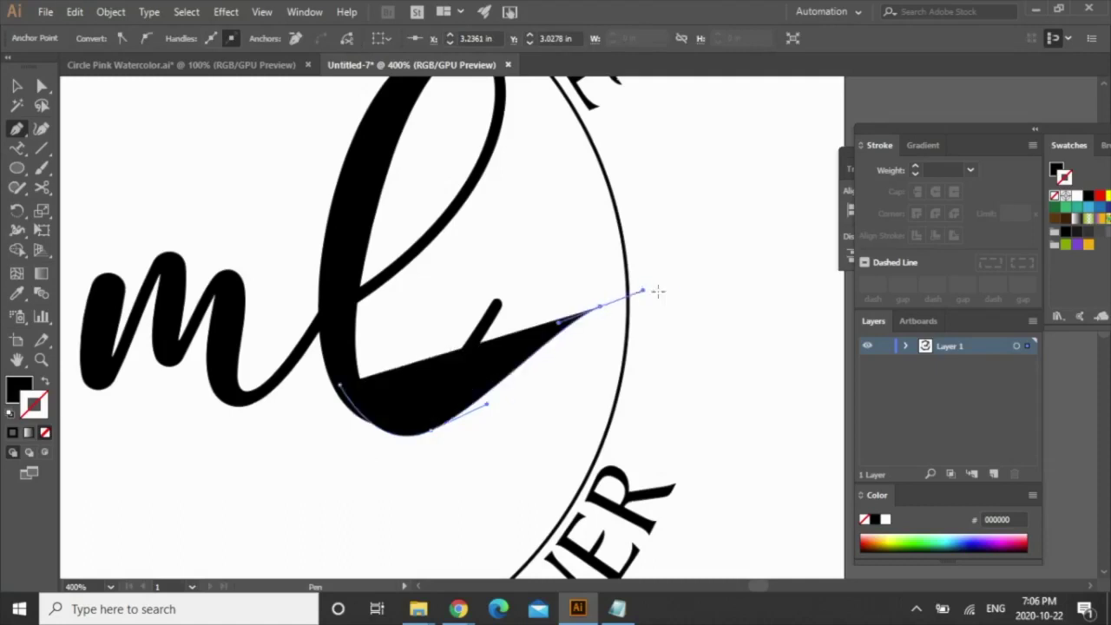
drag(723, 311, 798, 314)
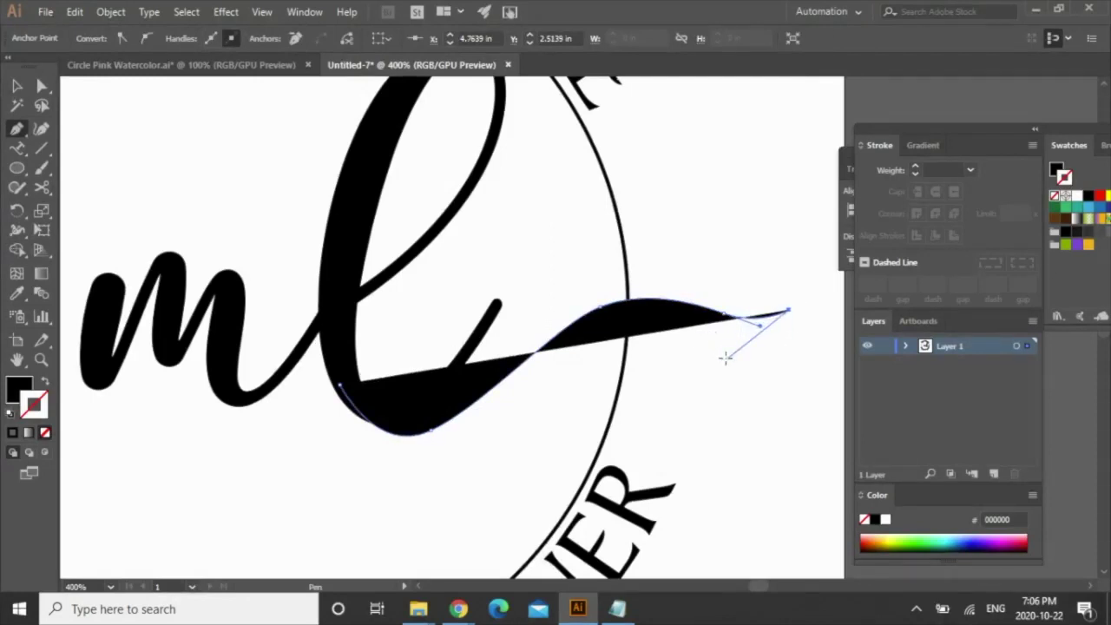
key(v)
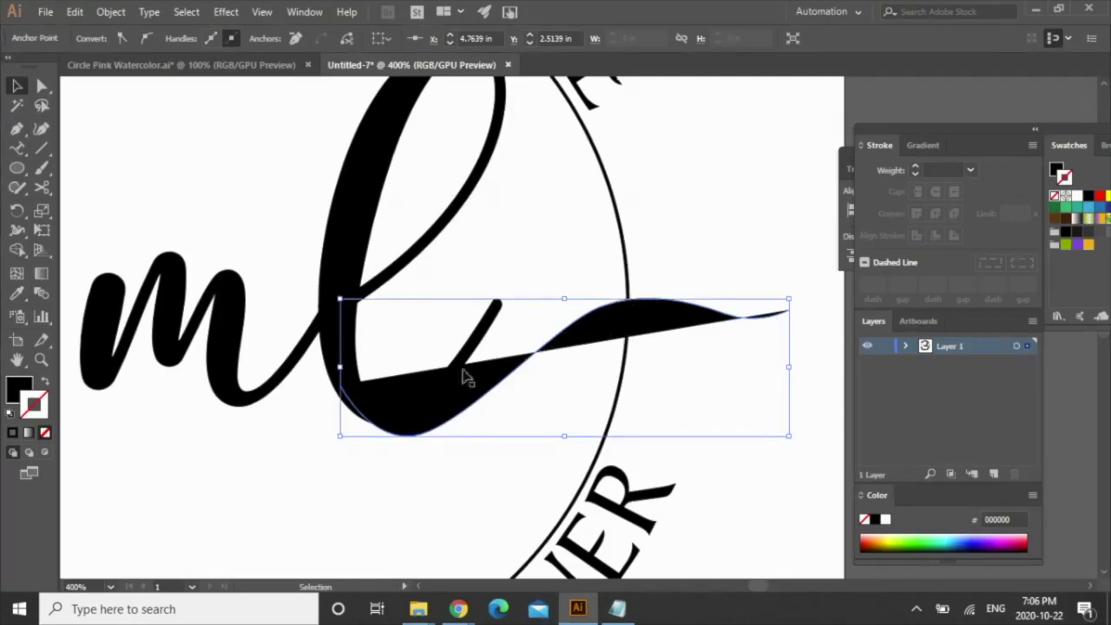
Give the wavy path no fill and a black stroke.
click(21, 388)
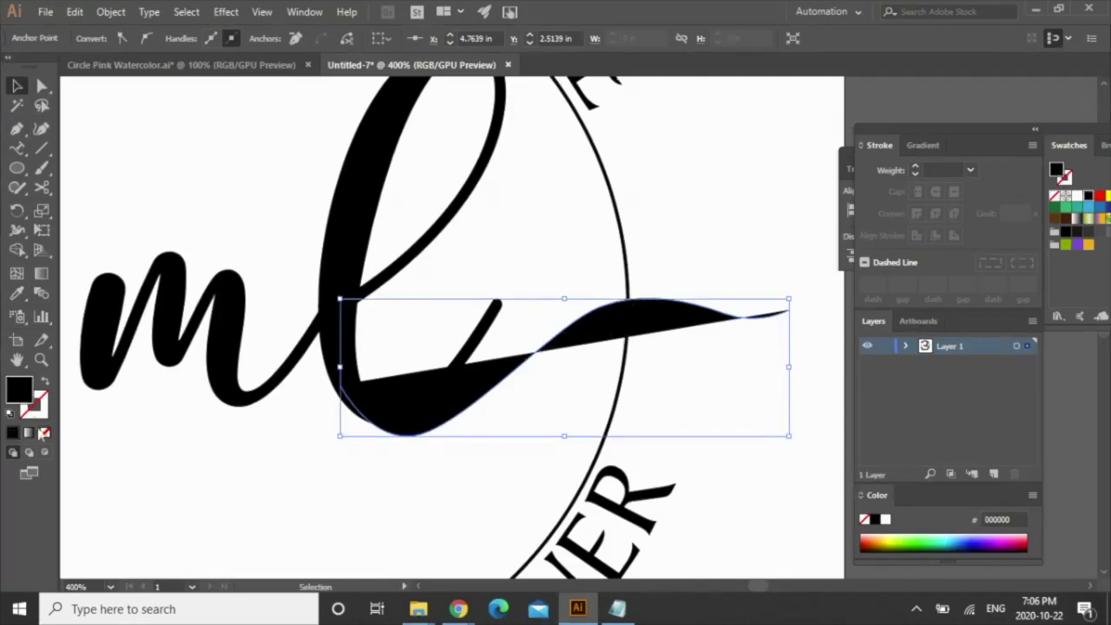
click(45, 433)
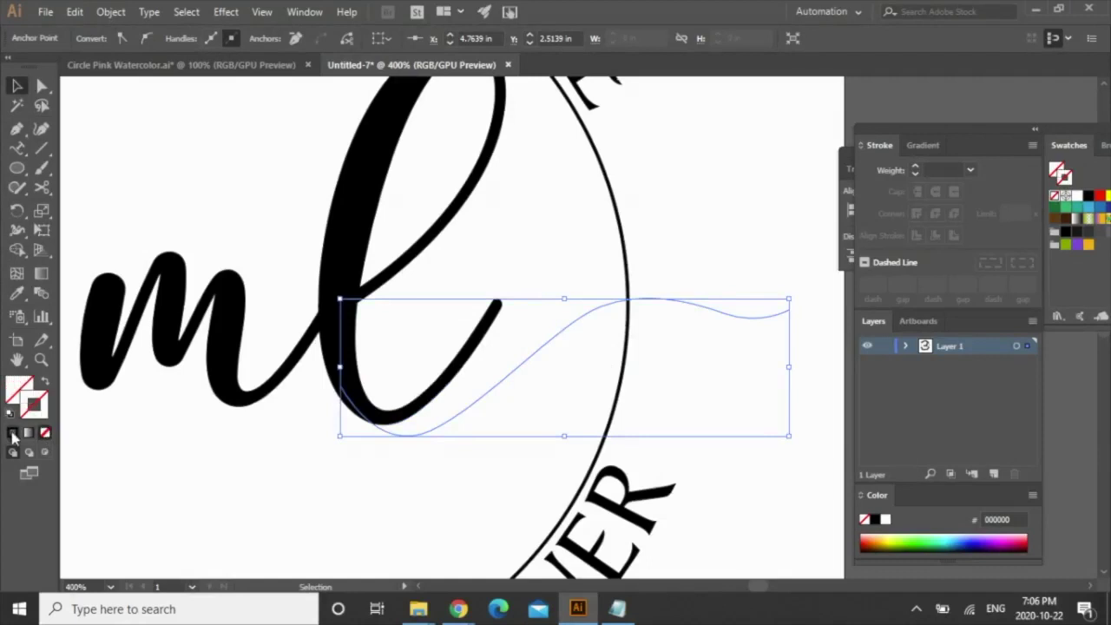
click(12, 433)
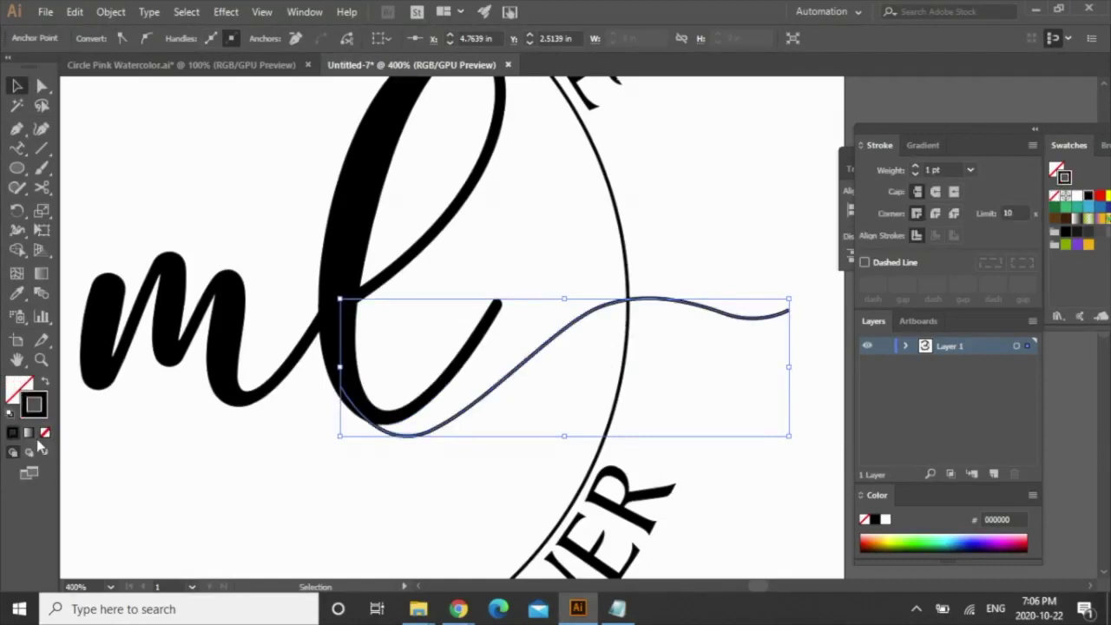
click(706, 234)
Move the curve's lower anchor and stretch its handles so it flows out beneath the l.
key(a)
click(415, 443)
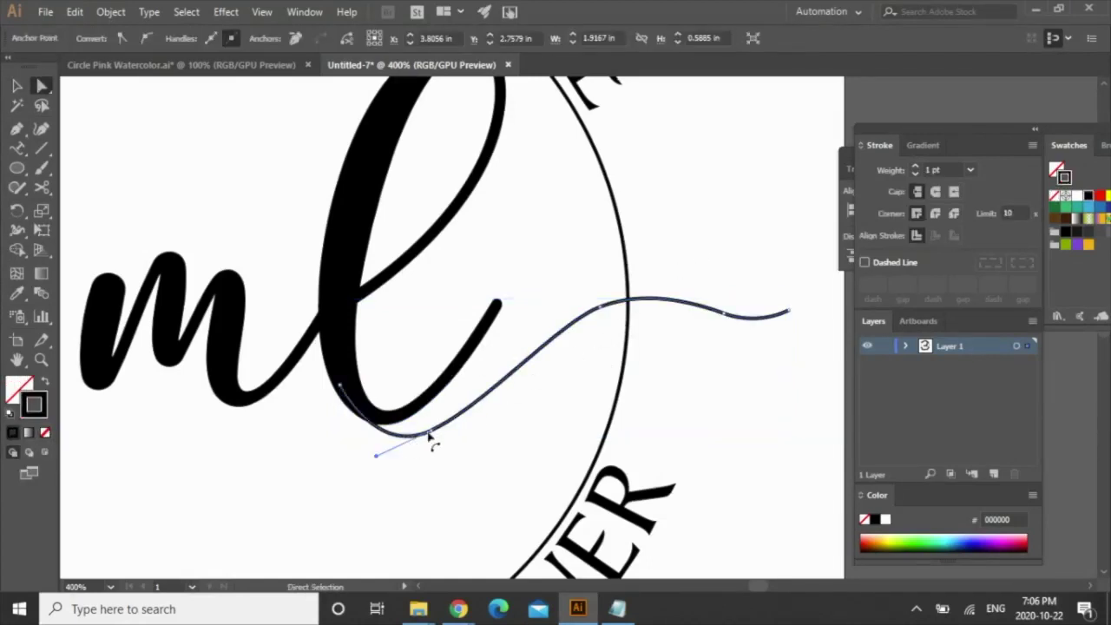
drag(434, 439, 428, 437)
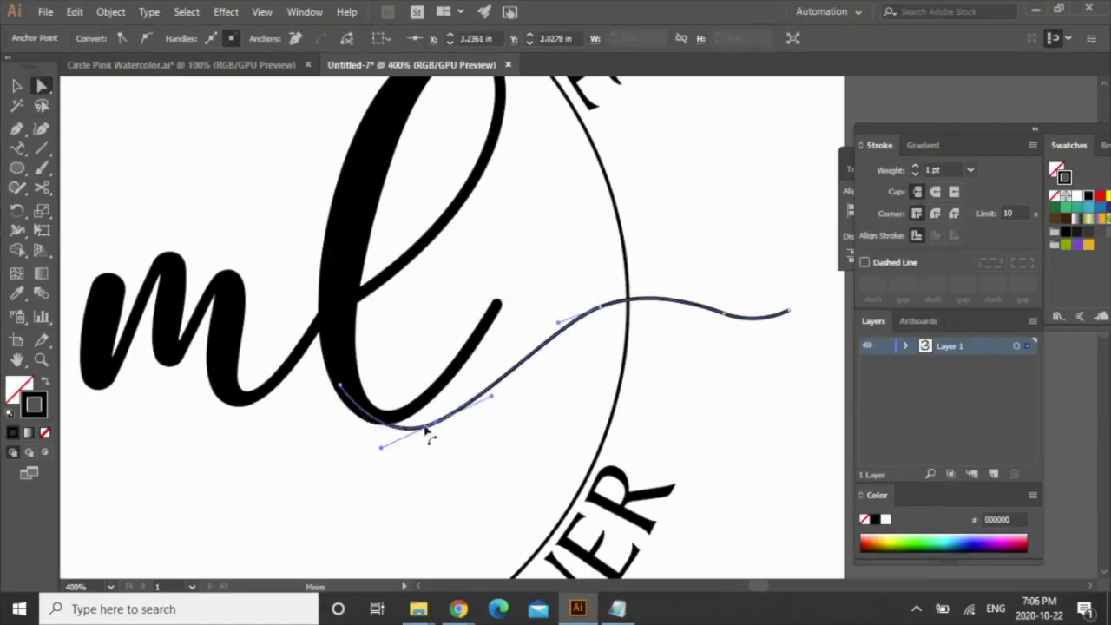
click(340, 386)
drag(382, 452, 364, 454)
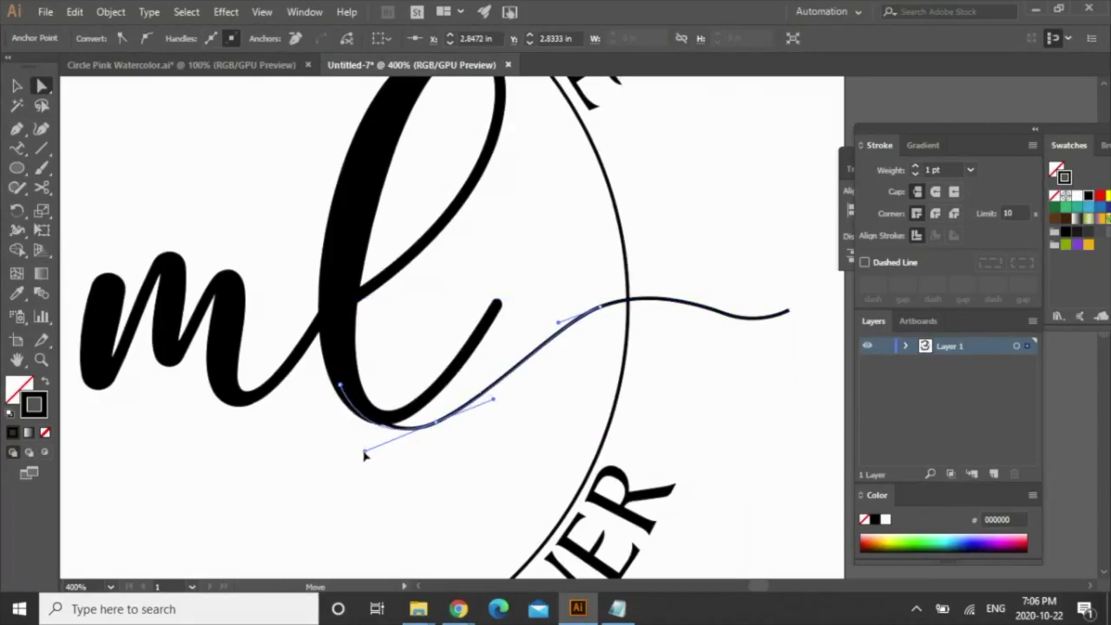
click(447, 429)
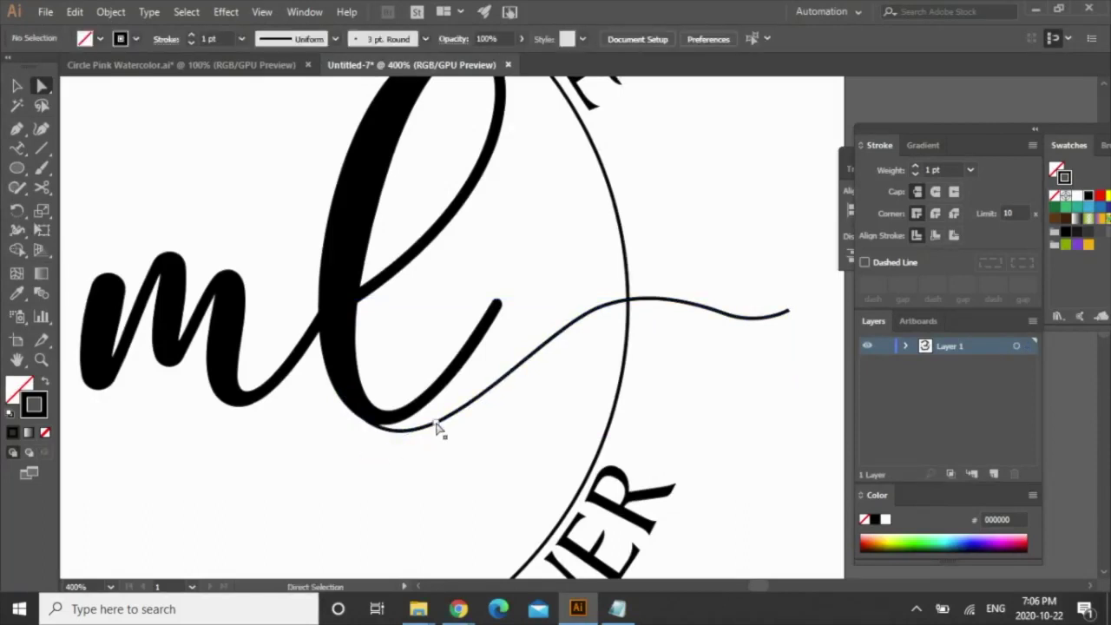
click(437, 427)
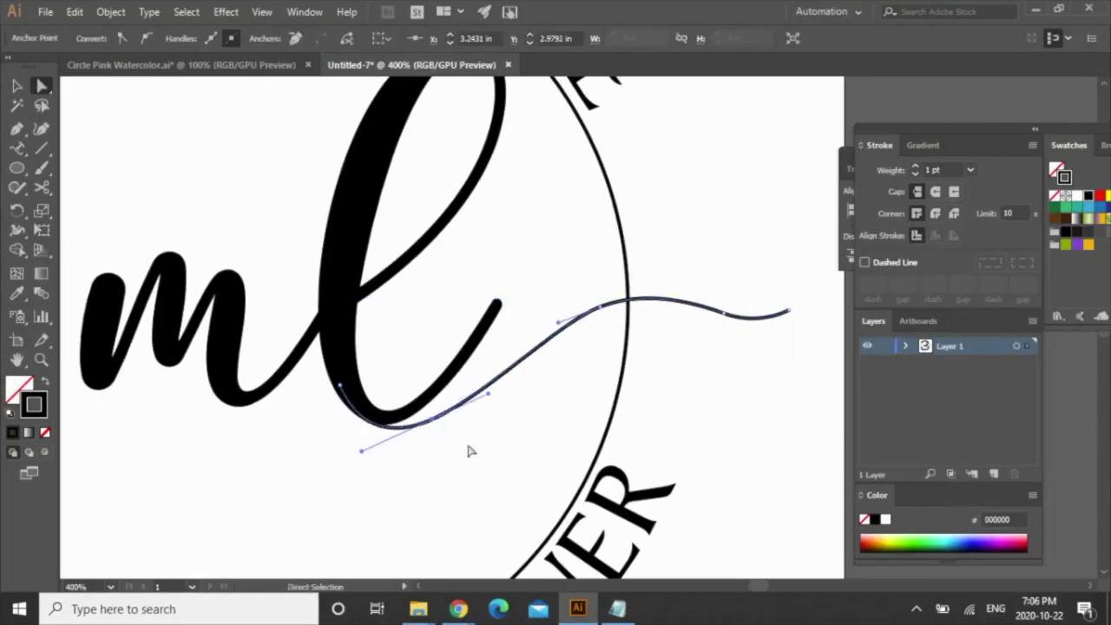
click(508, 445)
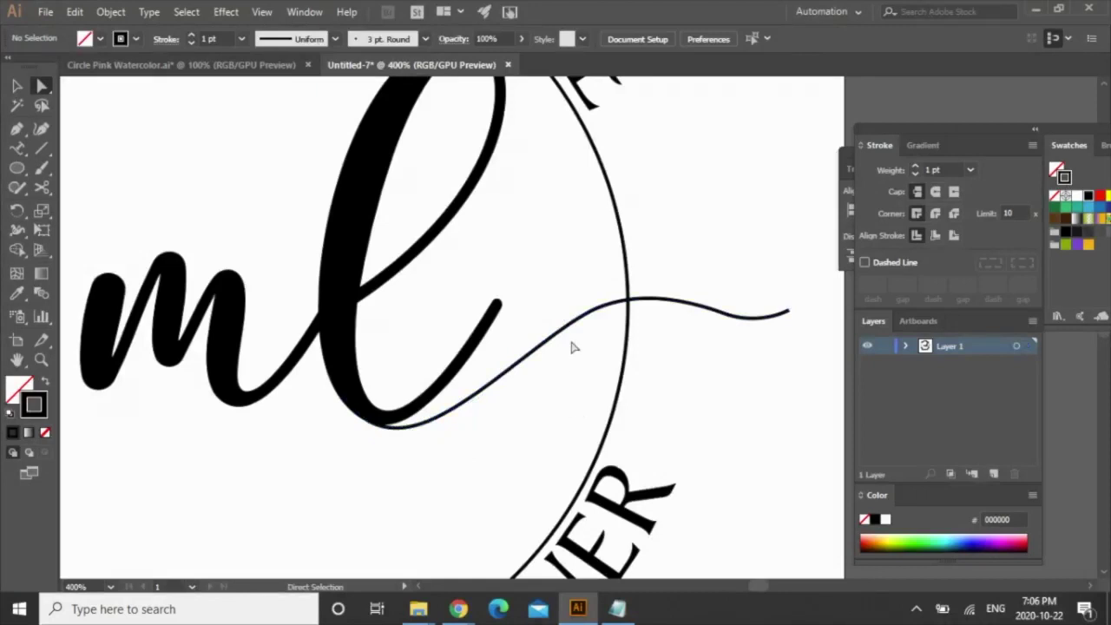
click(499, 317)
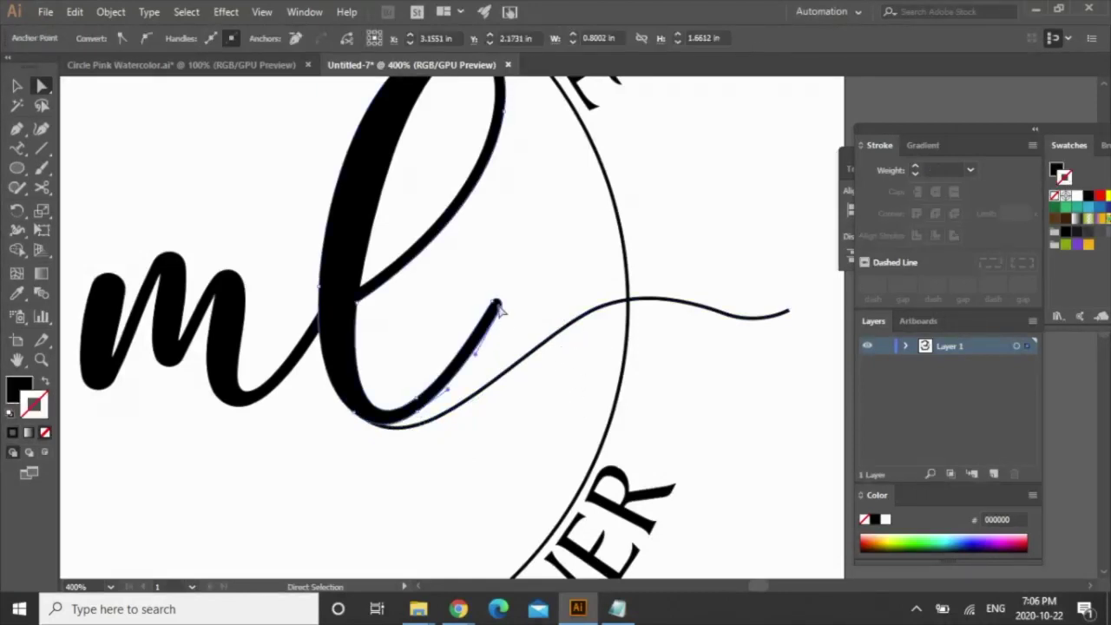
Delete three anchors from the l's upturned tail with the Delete Anchor Point Tool.
click(17, 130)
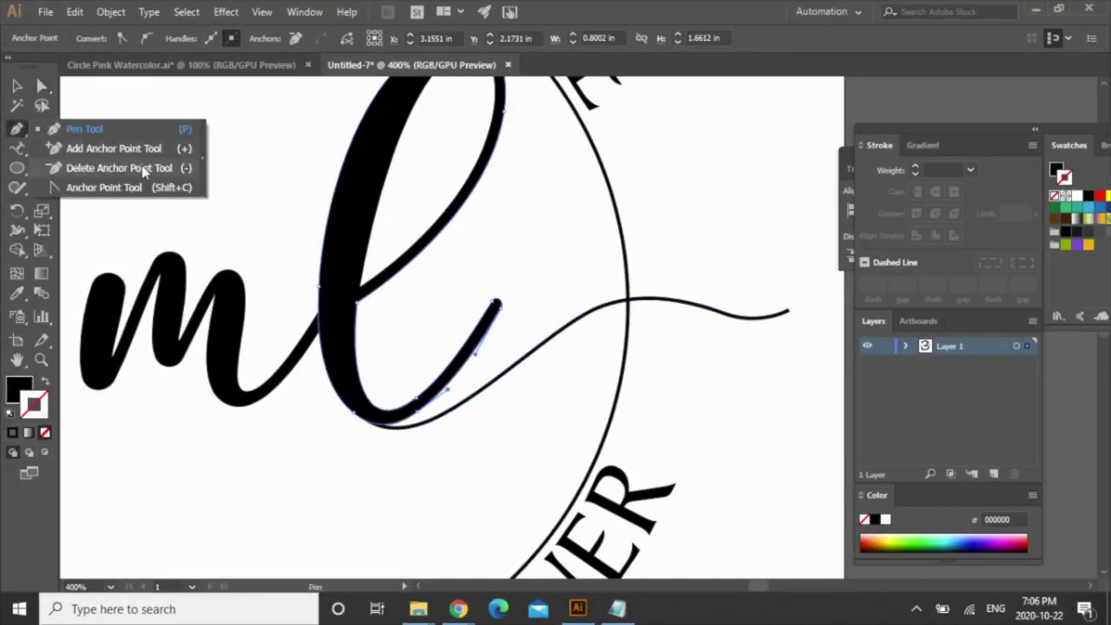
click(150, 173)
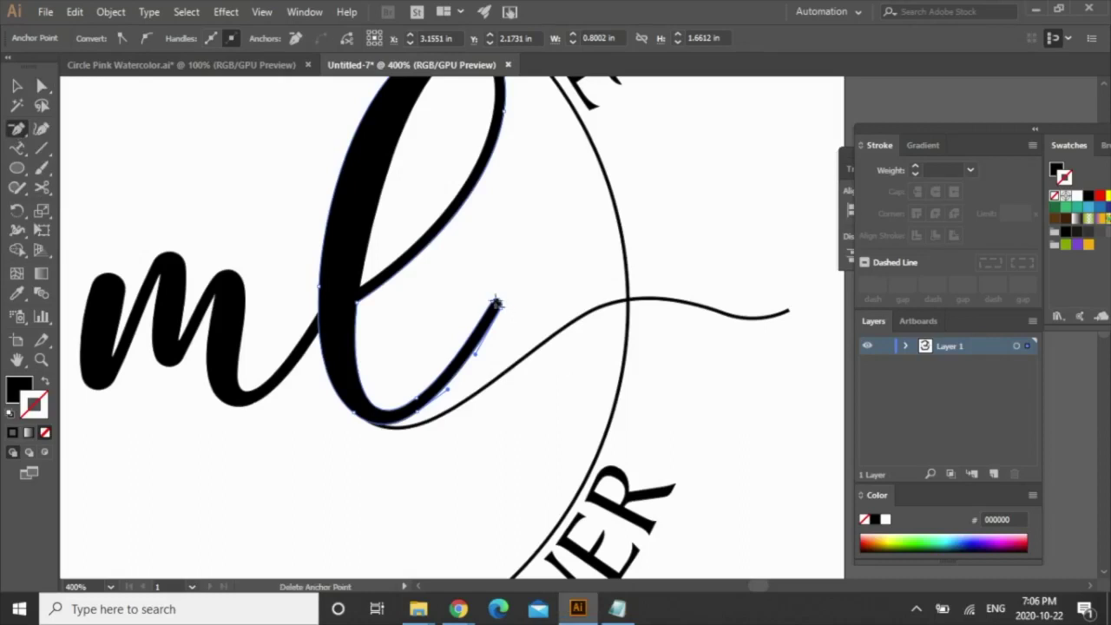
click(495, 303)
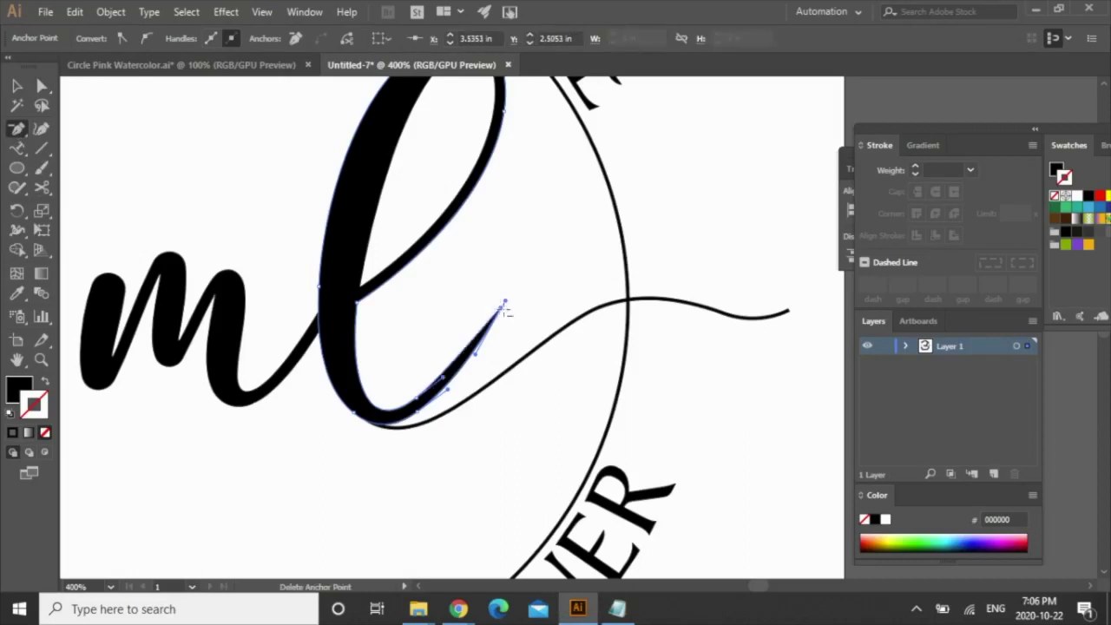
click(501, 307)
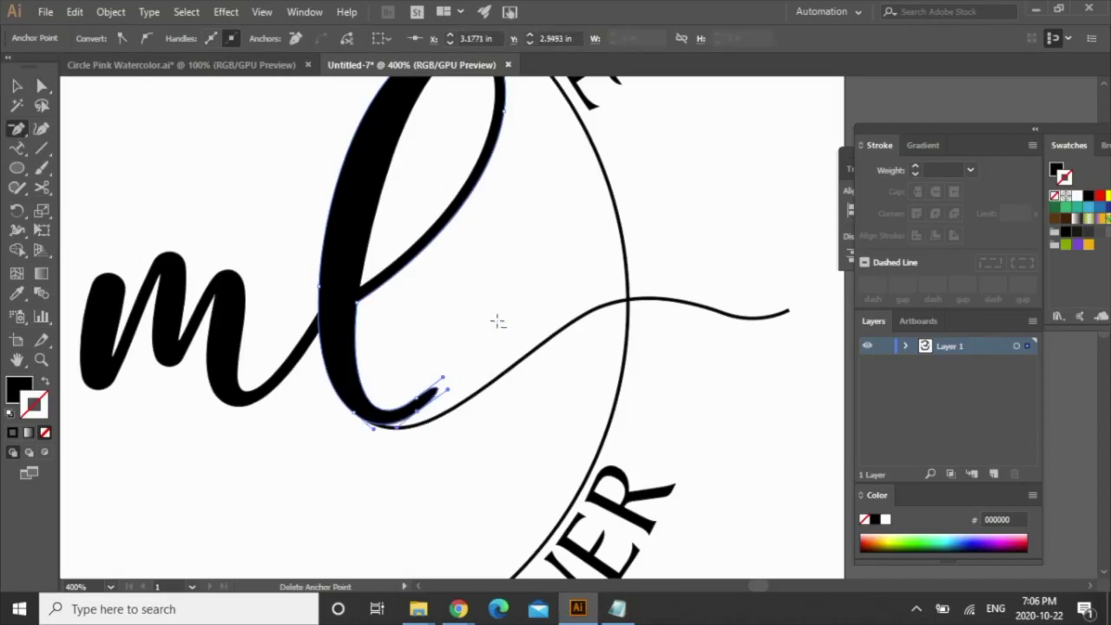
click(419, 398)
Adjust the l's remaining tail anchors and handles so it tapers smoothly into the wavy line.
key(a)
drag(438, 395, 424, 423)
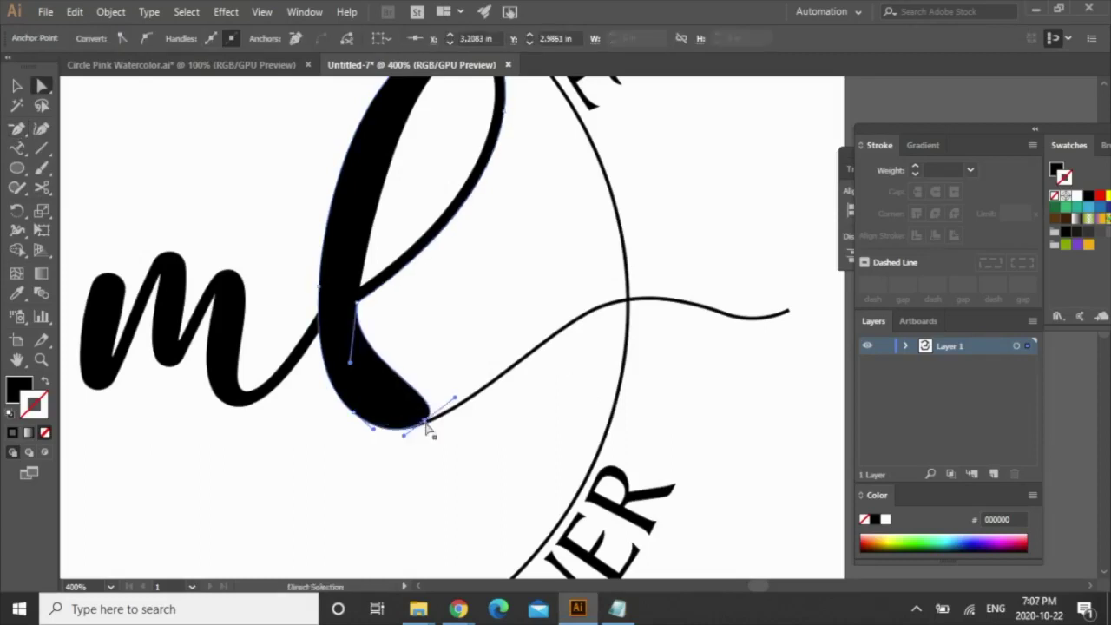
ctrl+click(431, 299)
drag(429, 297, 376, 520)
click(599, 404)
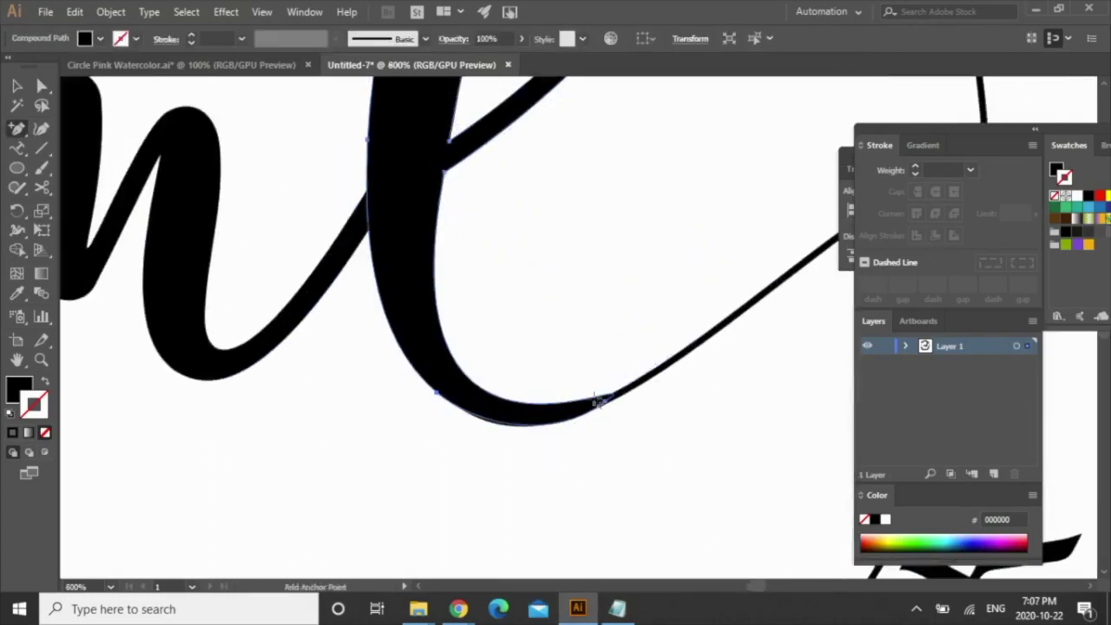
mouse_move(599, 404)
mouse_down()
mouse_move(616, 414)
mouse_move(523, 439)
mouse_move(595, 408)
mouse_up()
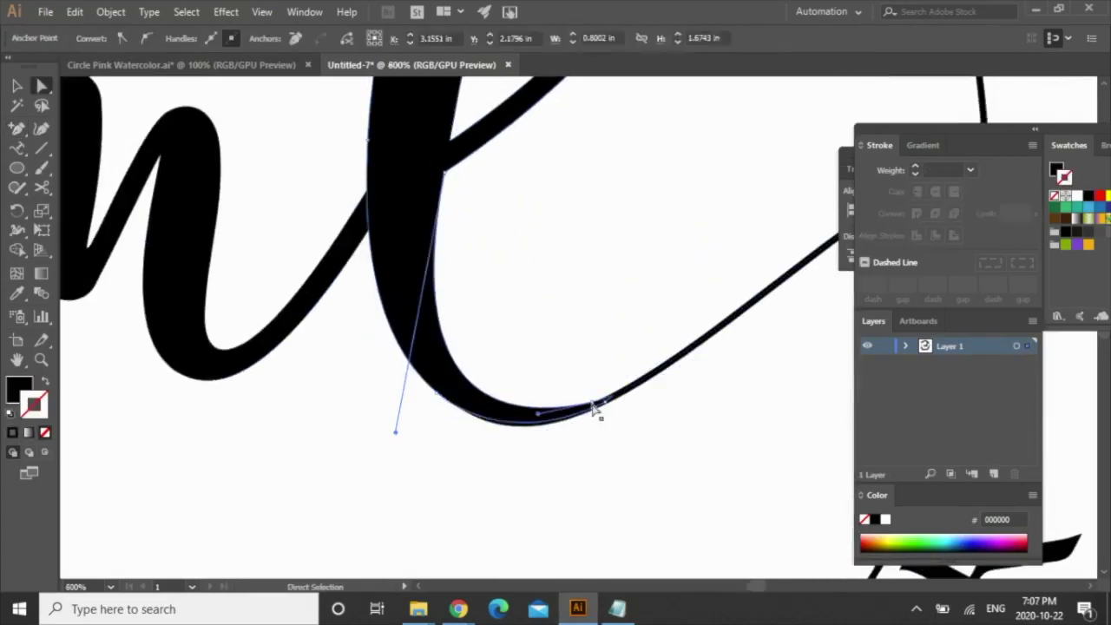
click(633, 432)
key(ctrl+minus)
key(ctrl+minus)
key(ctrl+minus)
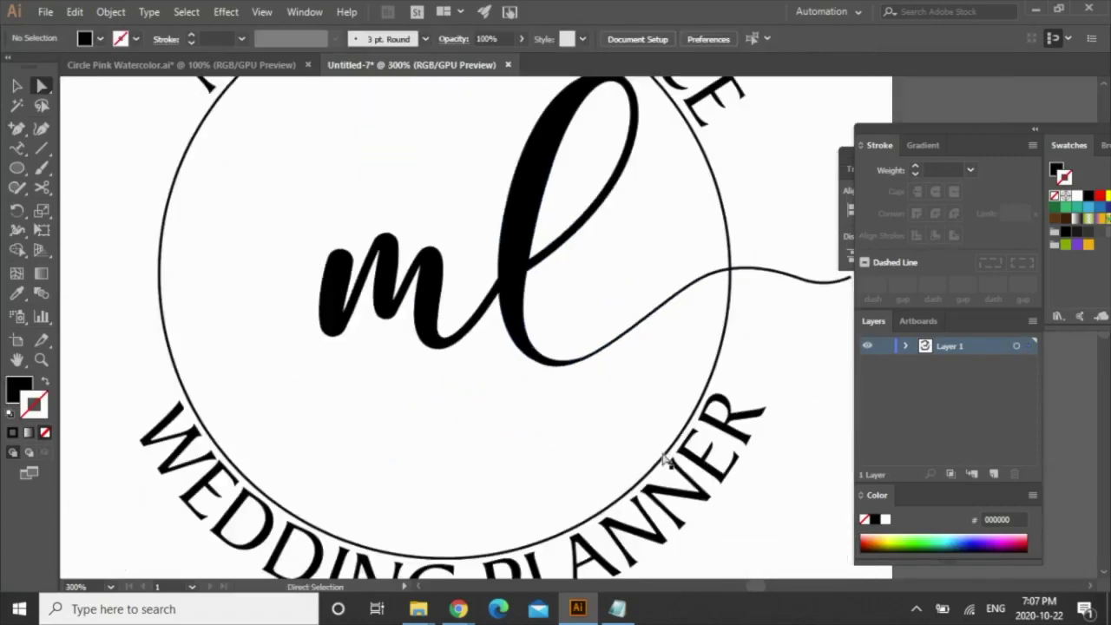
Draw a curved line from the m's first stroke out to the left as a black stroke with no fill.
scroll(694, 355, up, 2)
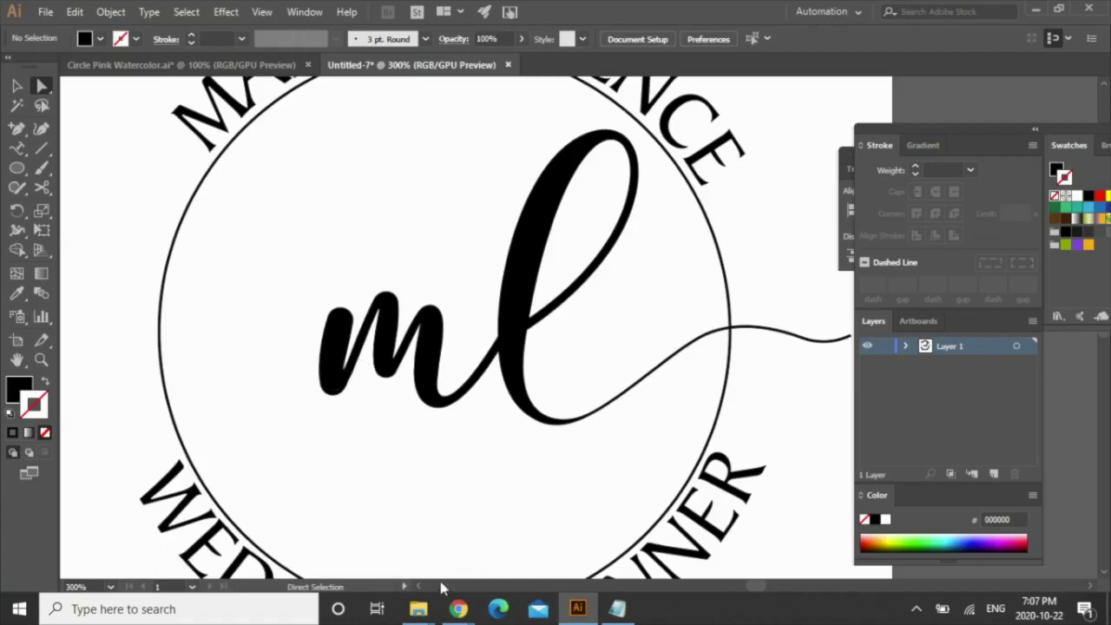
scroll(423, 590, left, 5)
key(p)
click(531, 379)
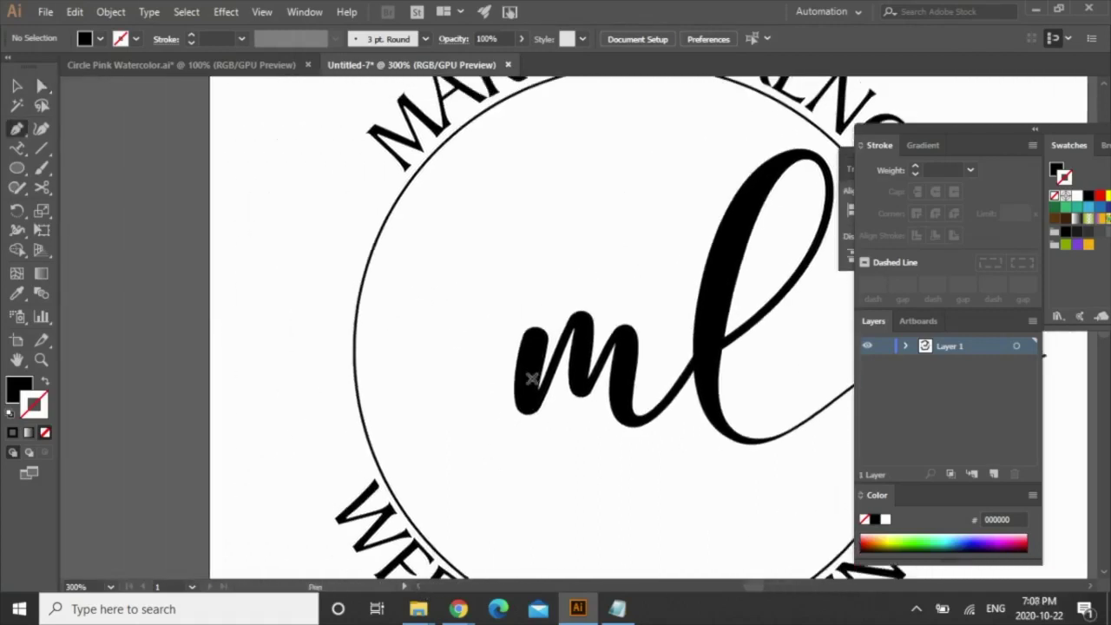
mouse_move(513, 315)
mouse_down()
mouse_move(481, 306)
mouse_move(338, 367)
mouse_up()
click(270, 330)
key(a)
key(shift+x)
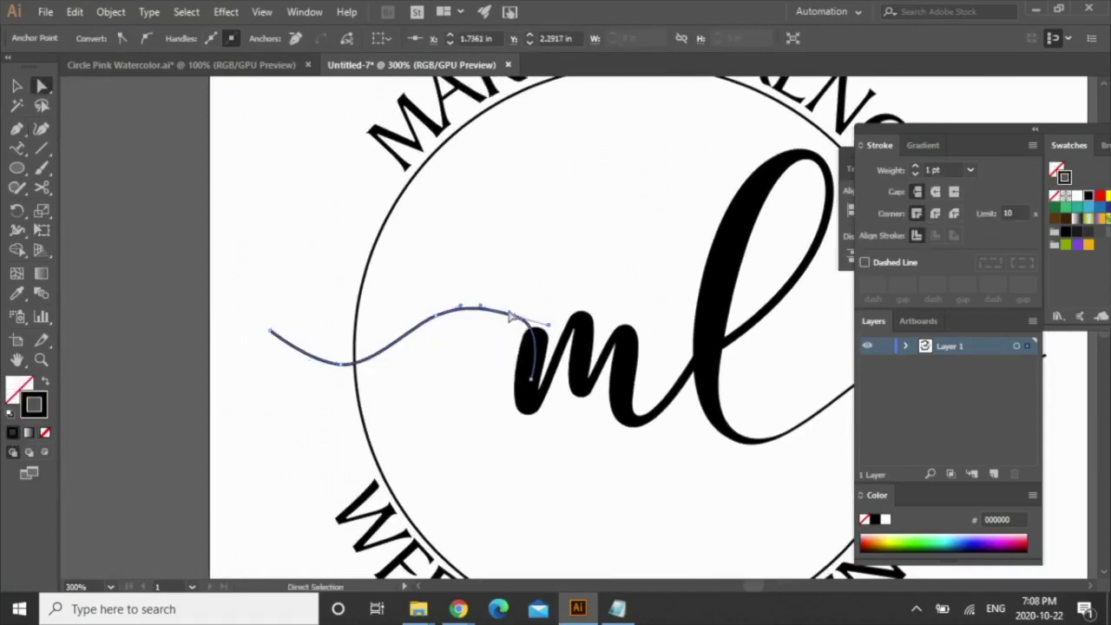
Reshape the anchors of the m's first stroke so it joins the new left curve.
click(516, 311)
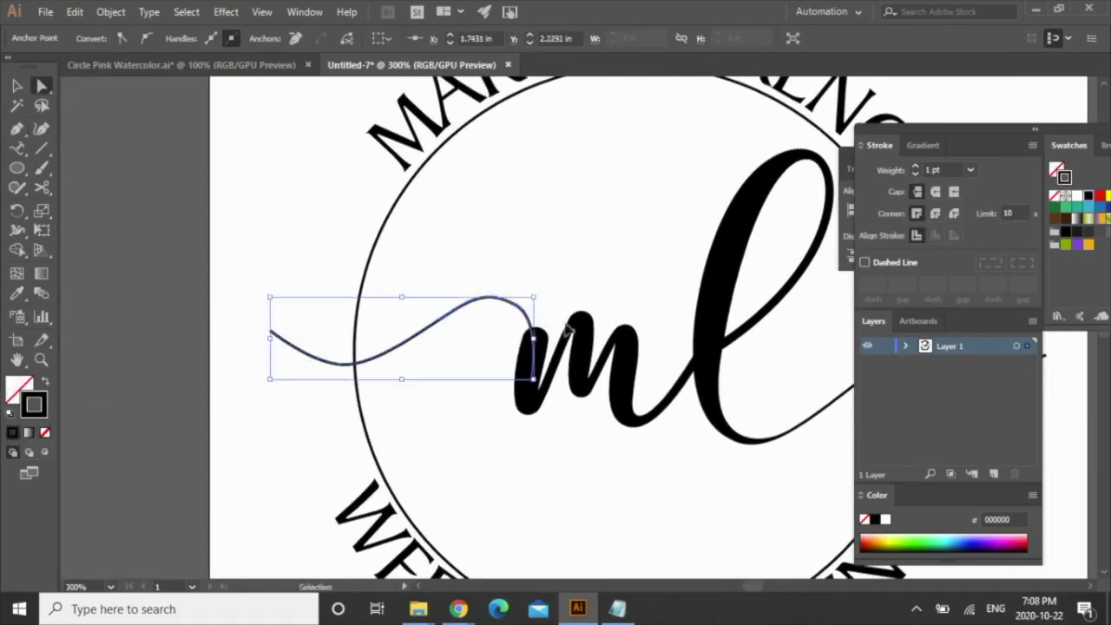
key(ctrl+plus)
key(ctrl+plus)
ctrl+click(640, 390)
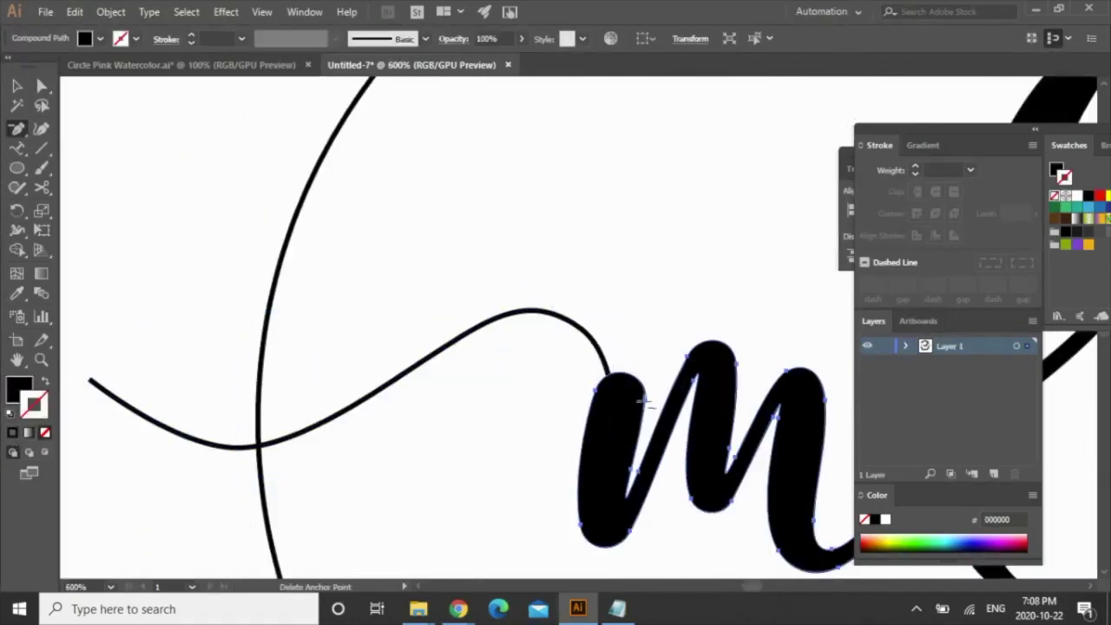
click(638, 475)
mouse_move(639, 473)
mouse_down()
mouse_move(601, 441)
mouse_move(587, 448)
mouse_move(595, 367)
mouse_move(605, 461)
mouse_move(593, 369)
mouse_up()
click(578, 508)
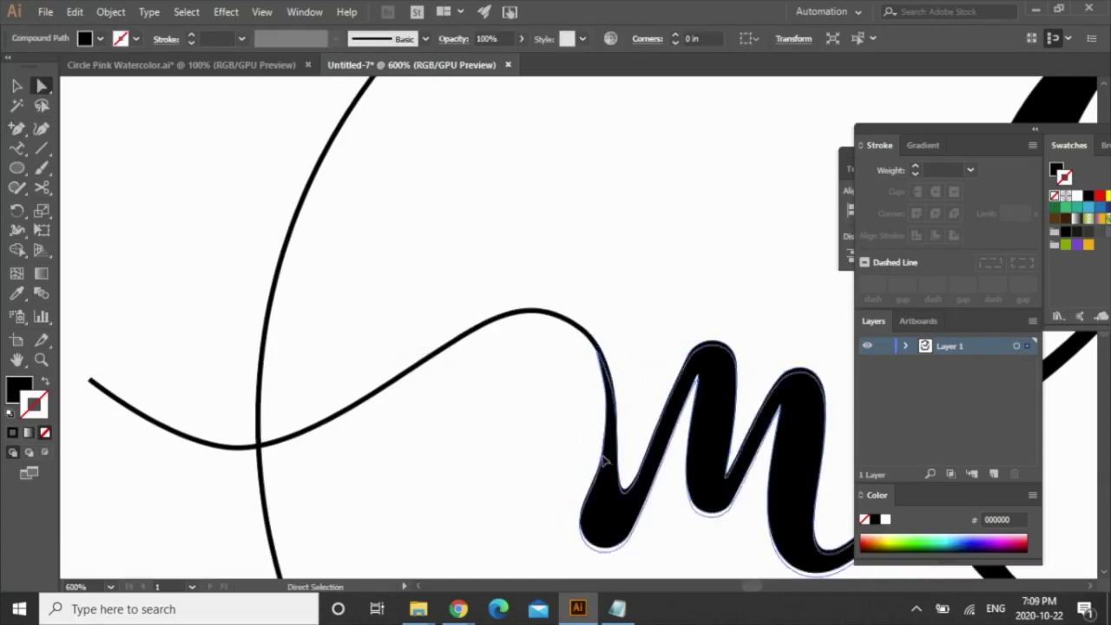
click(614, 397)
click(634, 365)
scroll(634, 365, down, 2)
click(603, 384)
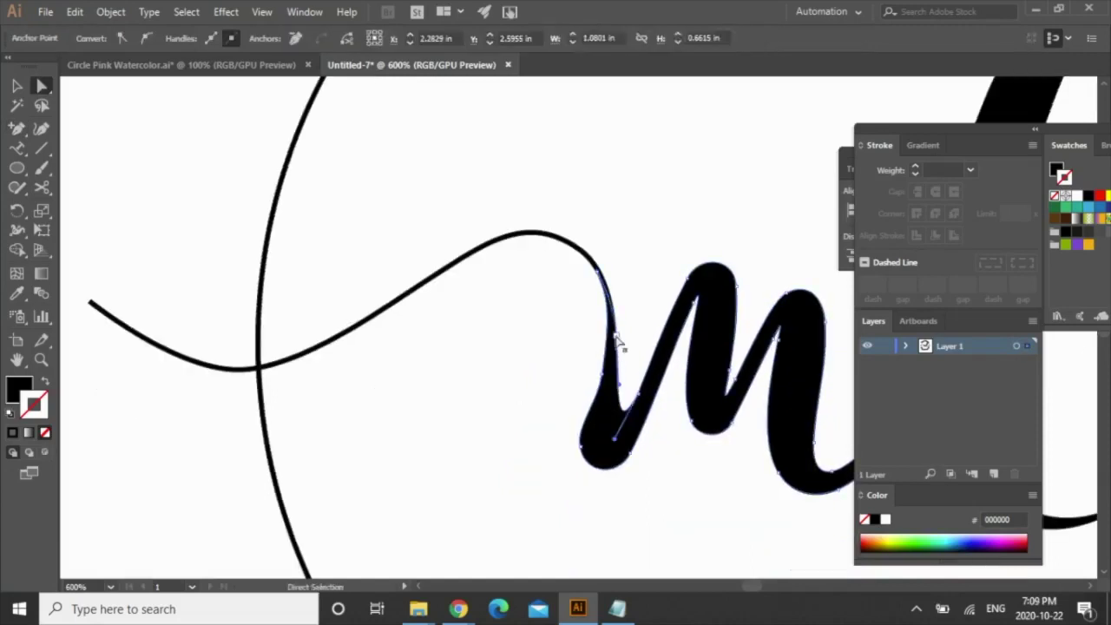
click(621, 401)
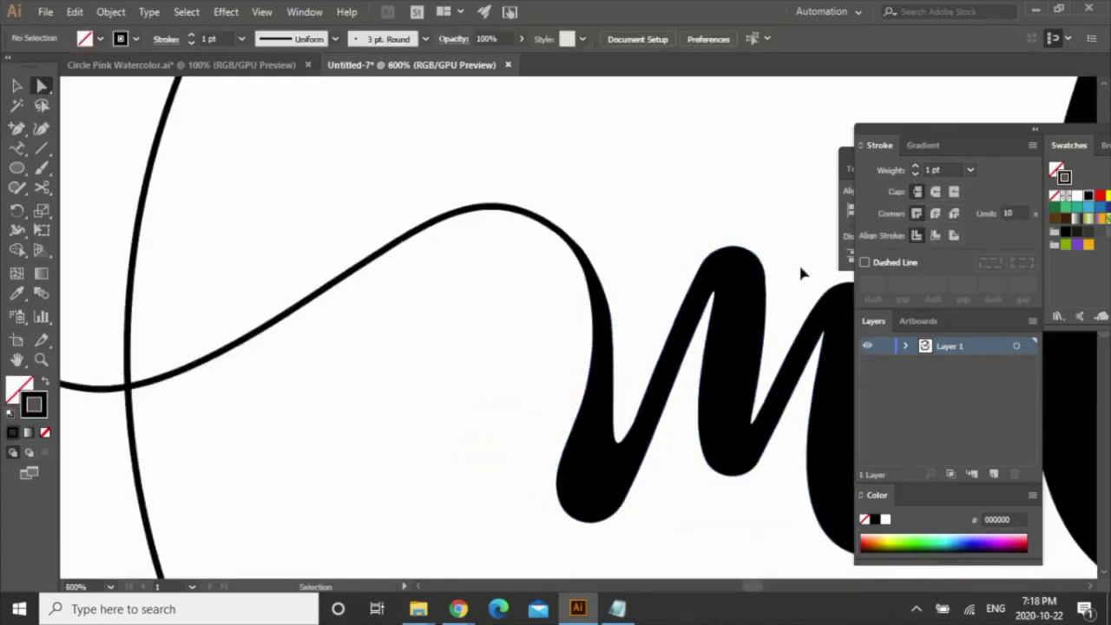
key(ctrl+minus)
key(ctrl+minus)
key(ctrl+minus)
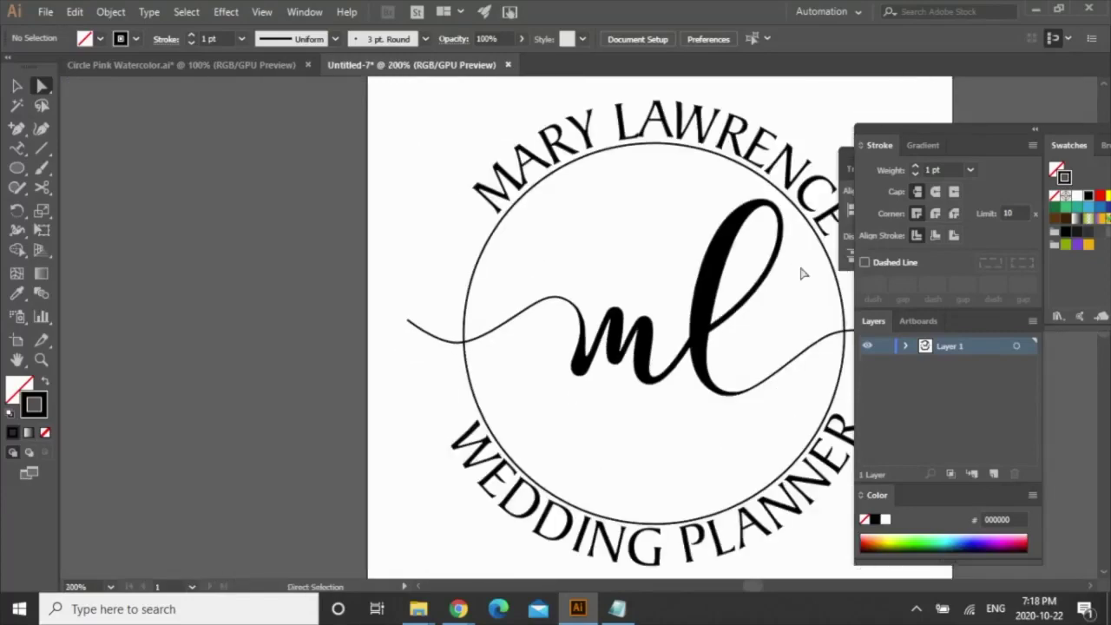
Check the right wave line's end where it leaves the circle.
scroll(555, 295, right, 3)
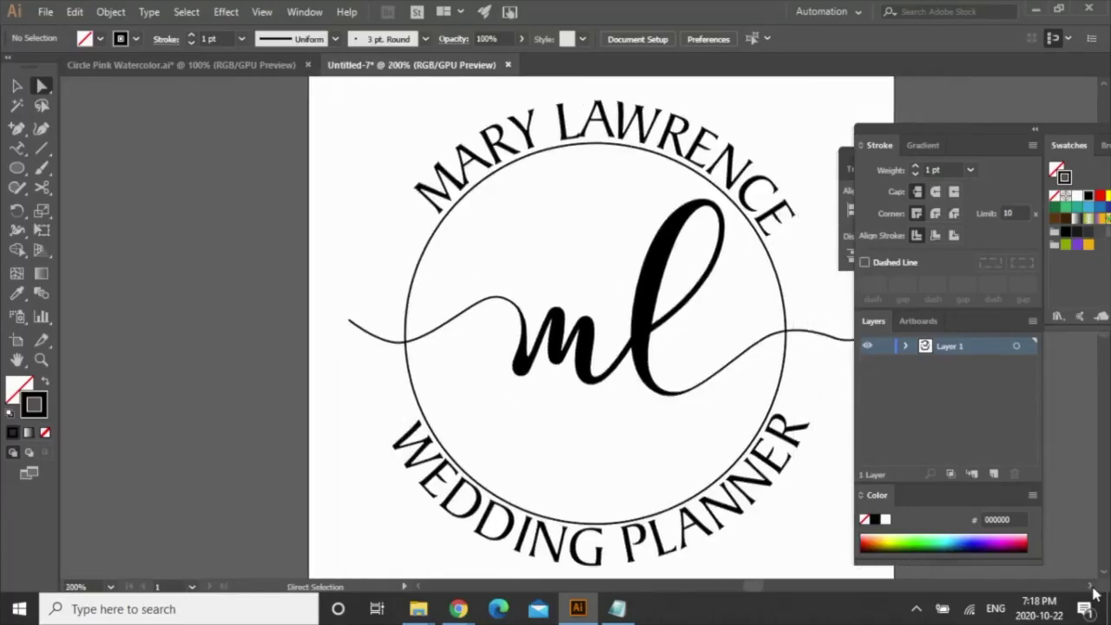
ctrl+click(555, 296)
key(a)
click(769, 339)
scroll(602, 360, up, 5)
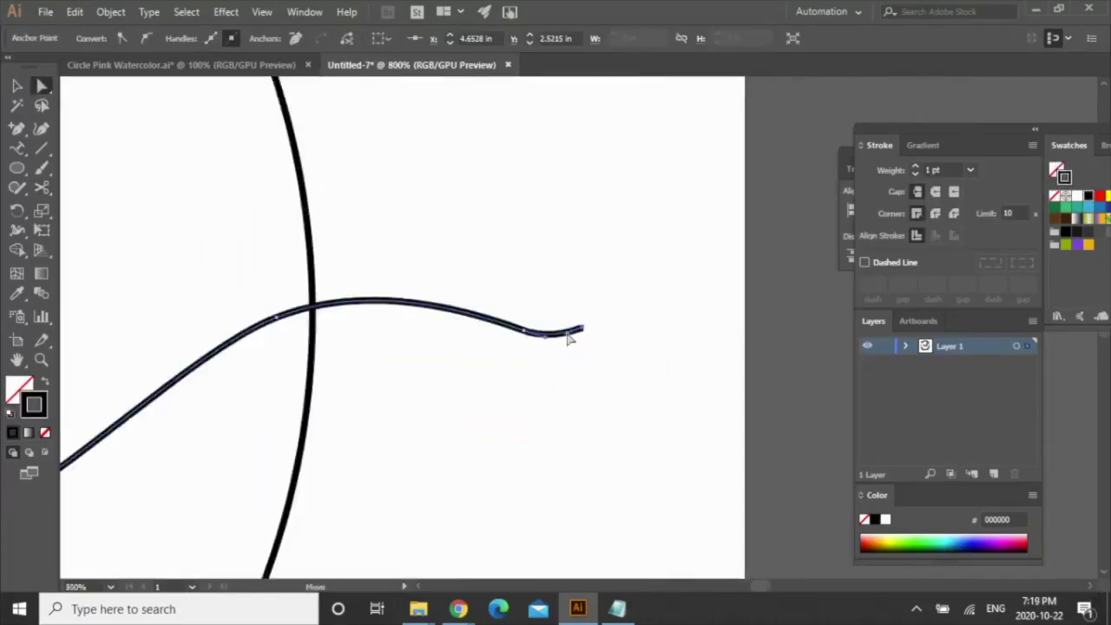
scroll(570, 337, down, 5)
click(390, 373)
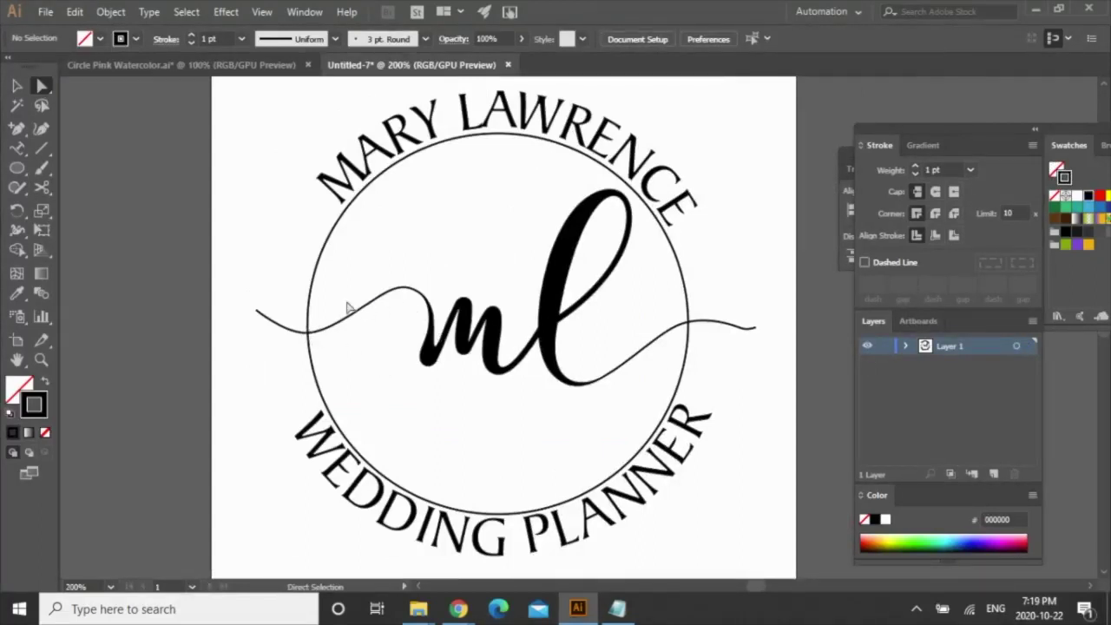
Split the circle path with the Scissors tool at the wave crossing, then inspect the cut anchors.
click(308, 326)
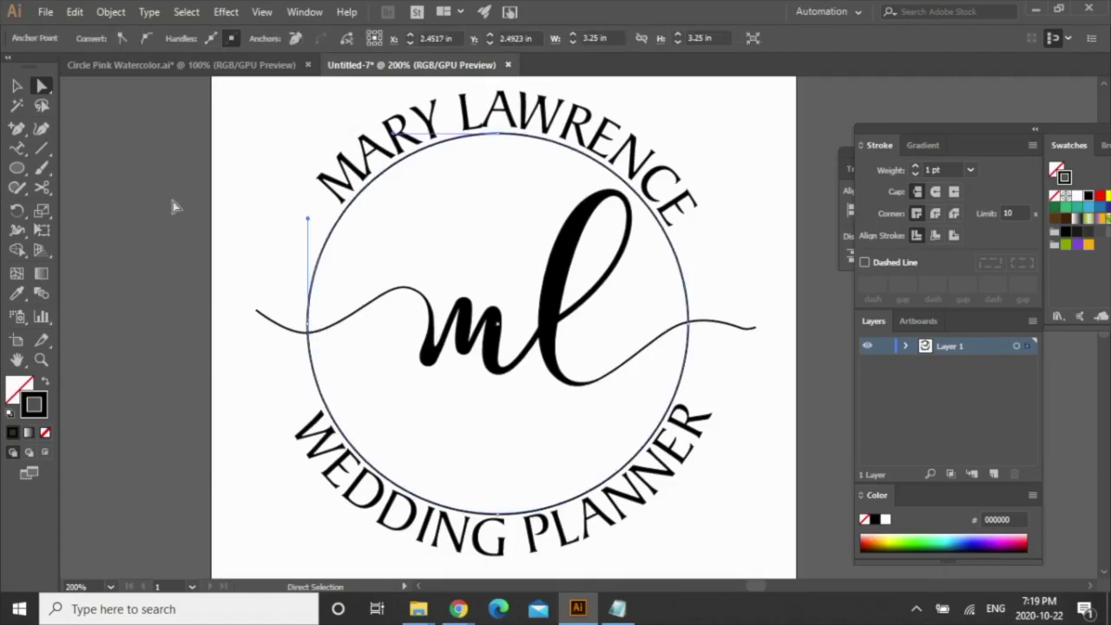
click(40, 89)
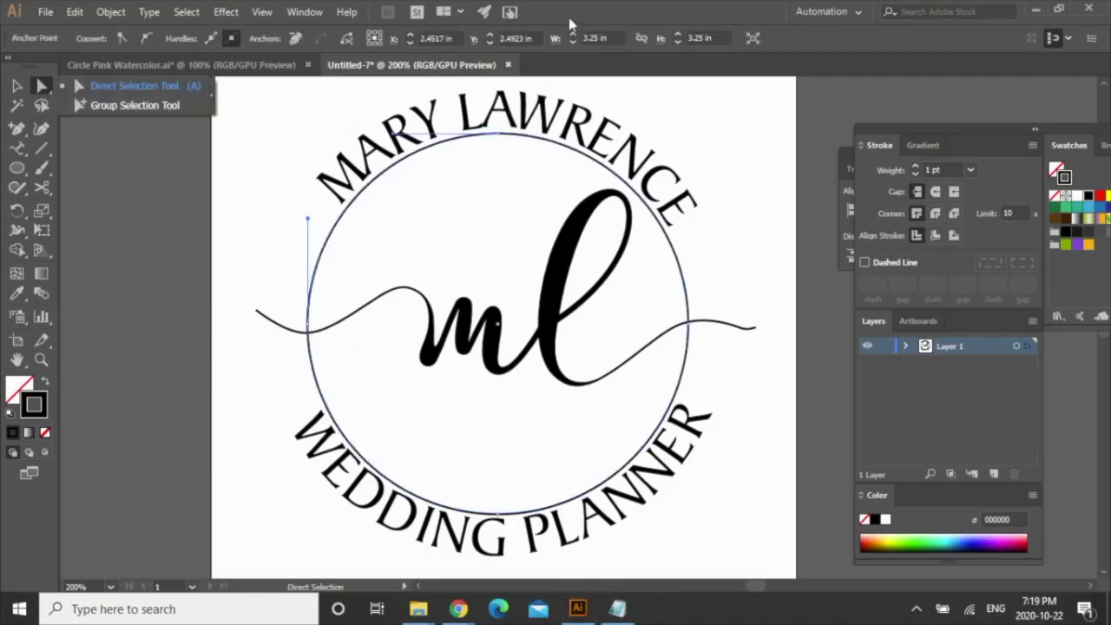
click(42, 189)
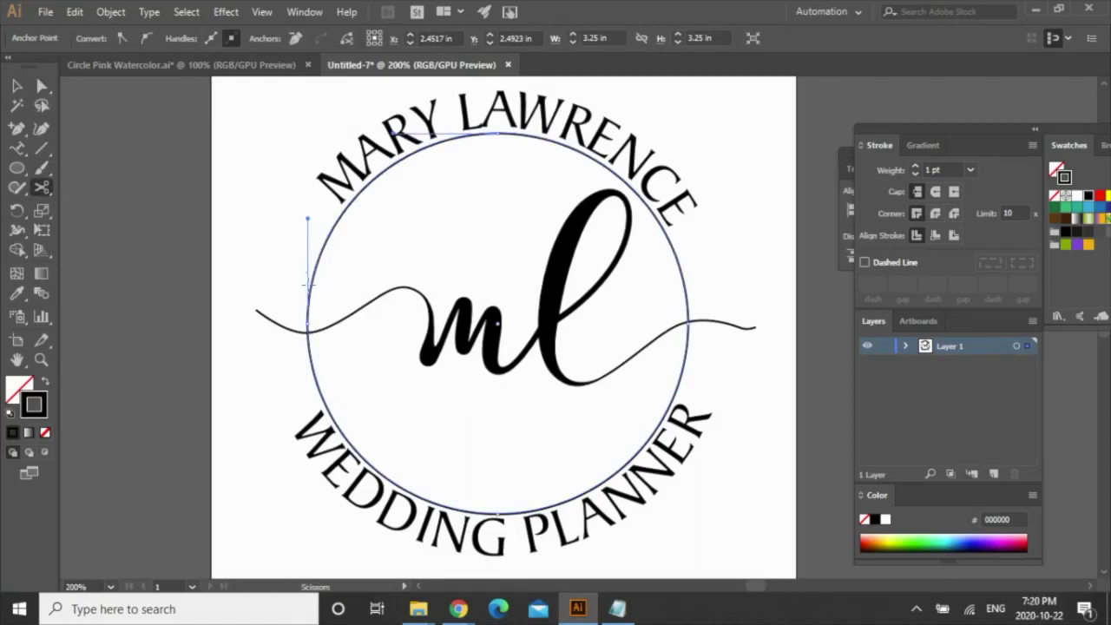
click(308, 327)
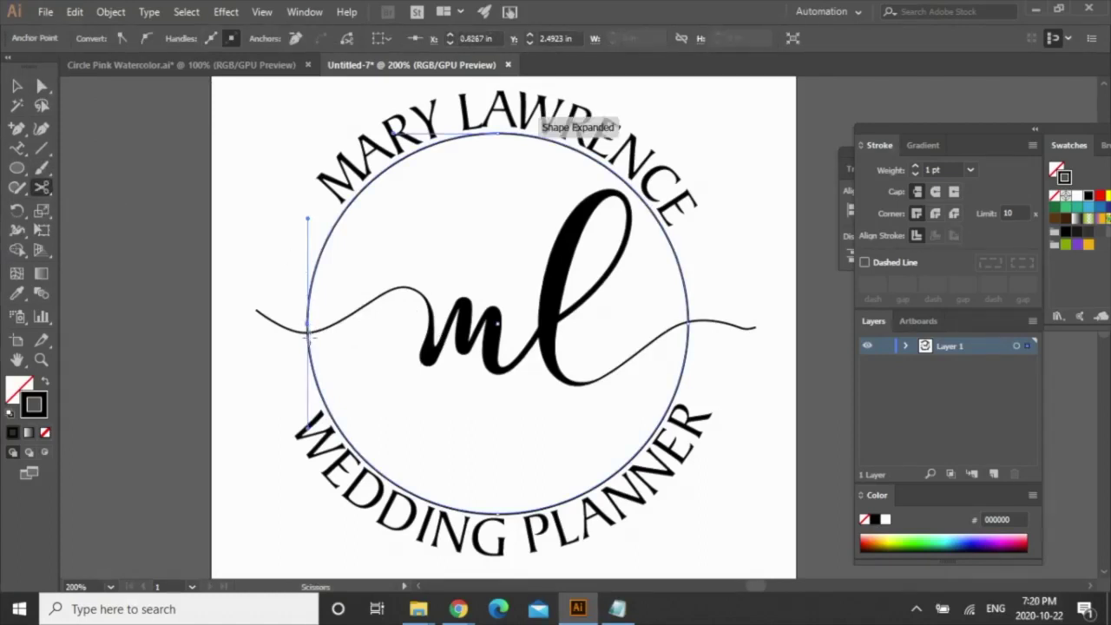
key(a)
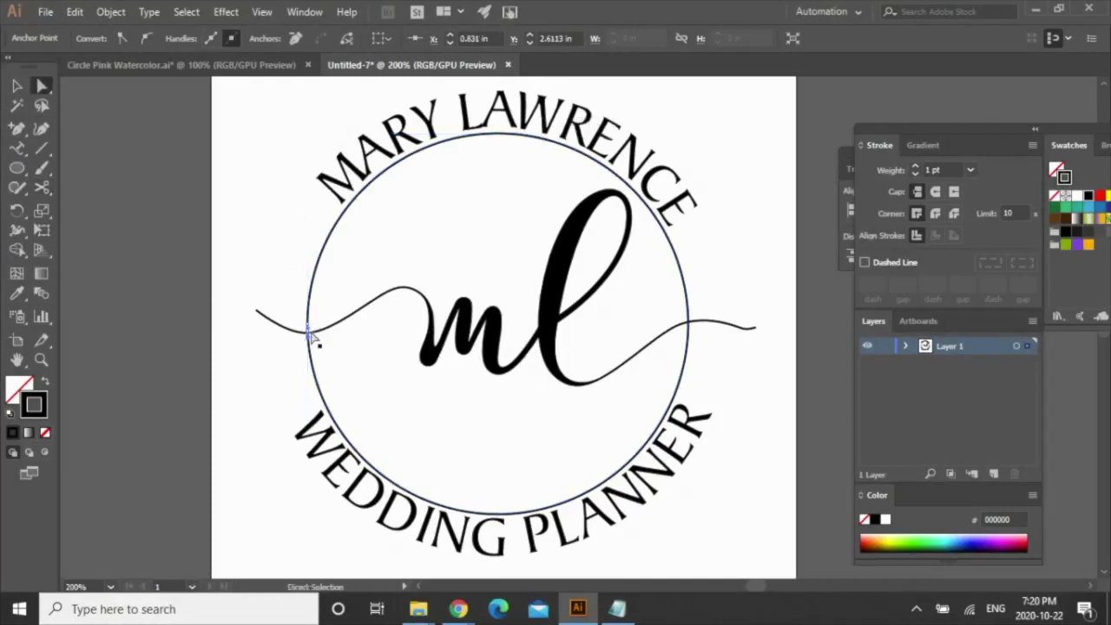
click(330, 344)
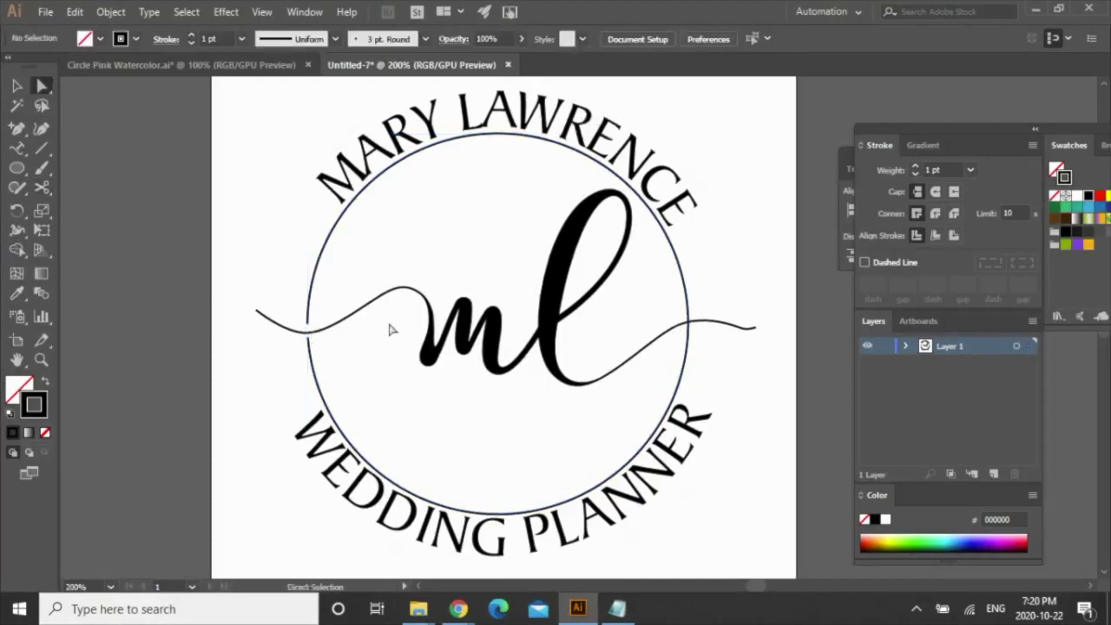
click(308, 328)
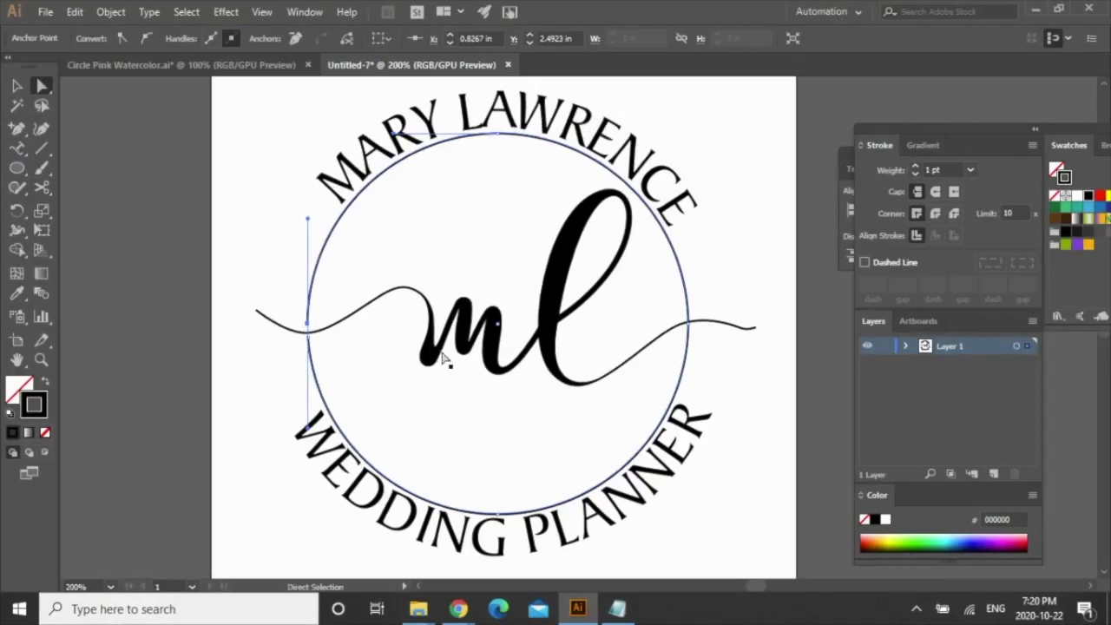
click(703, 258)
click(689, 325)
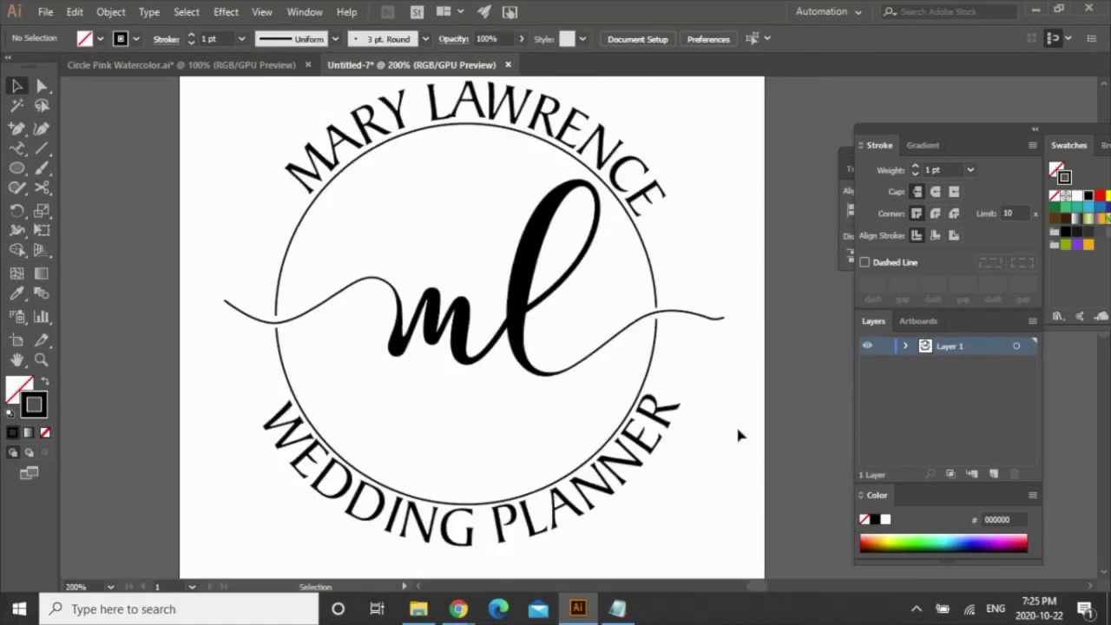
scroll(738, 435, up, 1)
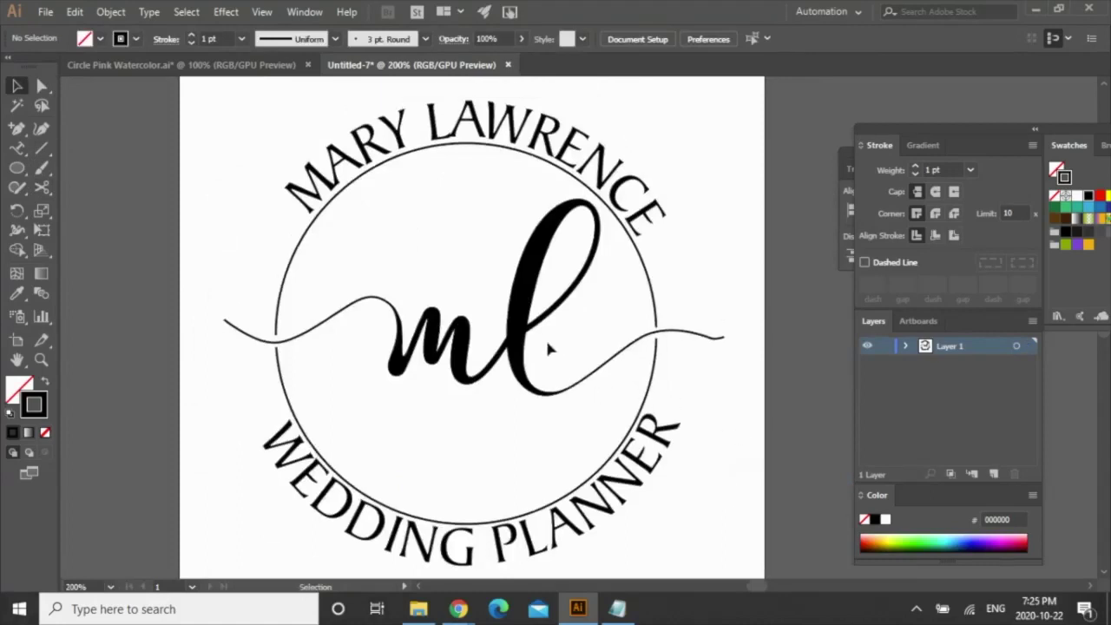
Fill the ml monogram, top name text and WEDDING PLANNER text with gray R=153 G=153 B=153.
click(43, 89)
click(525, 321)
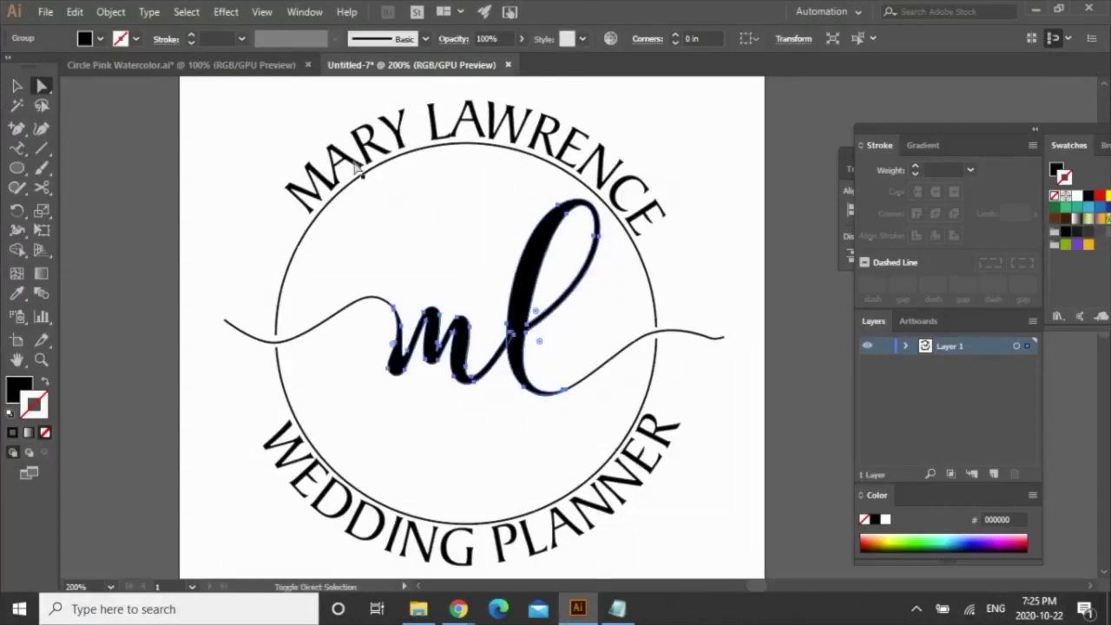
shift+click(295, 207)
shift+click(599, 523)
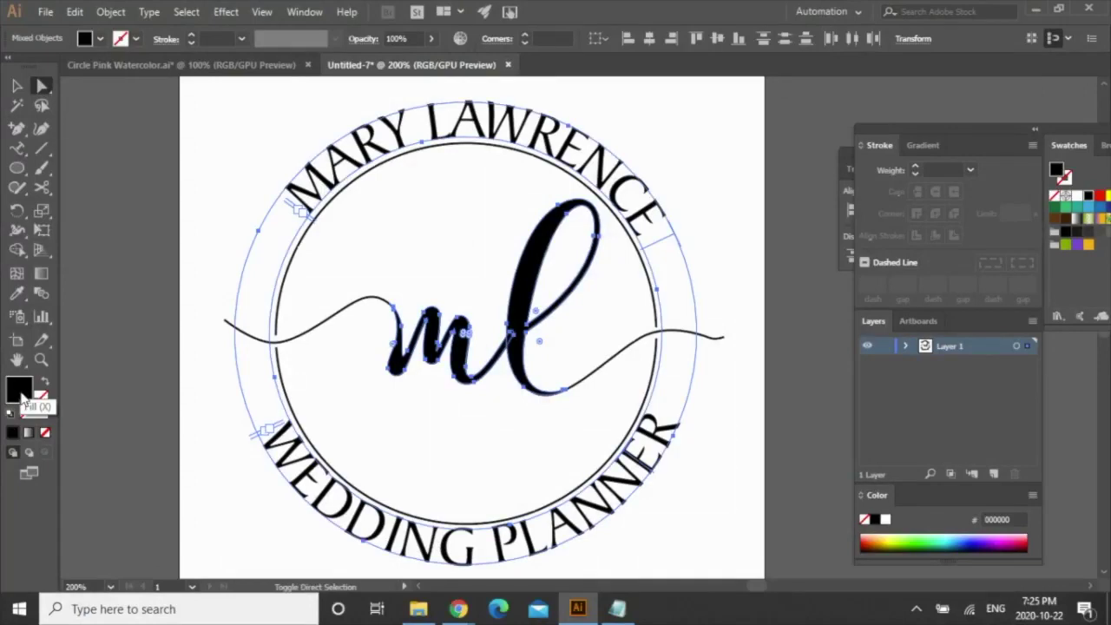
double_click(21, 394)
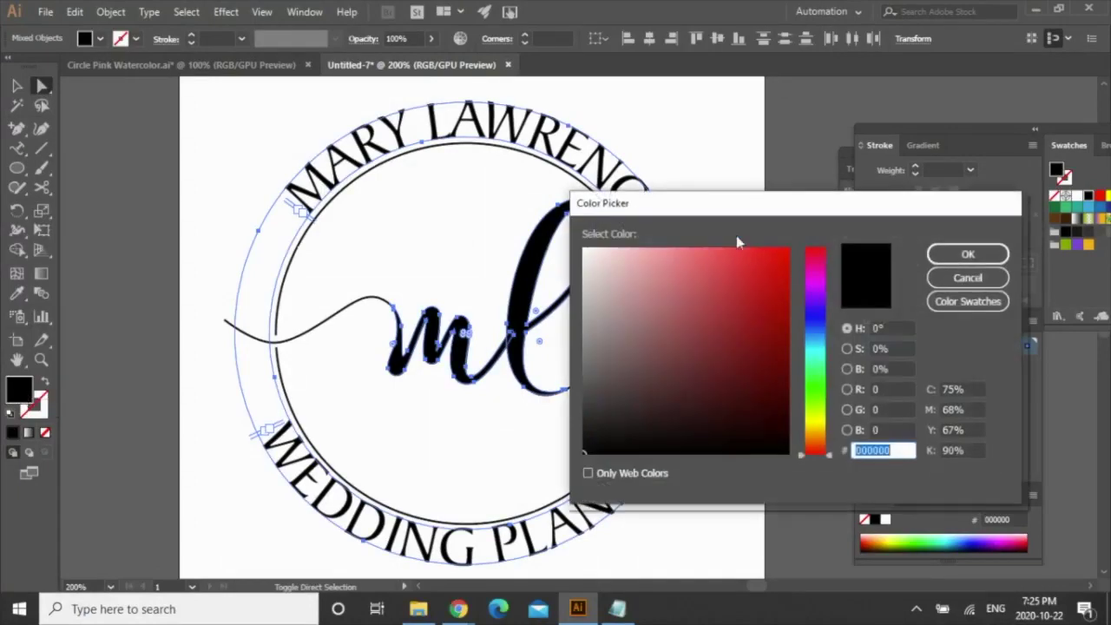
click(968, 301)
drag(778, 286, 789, 415)
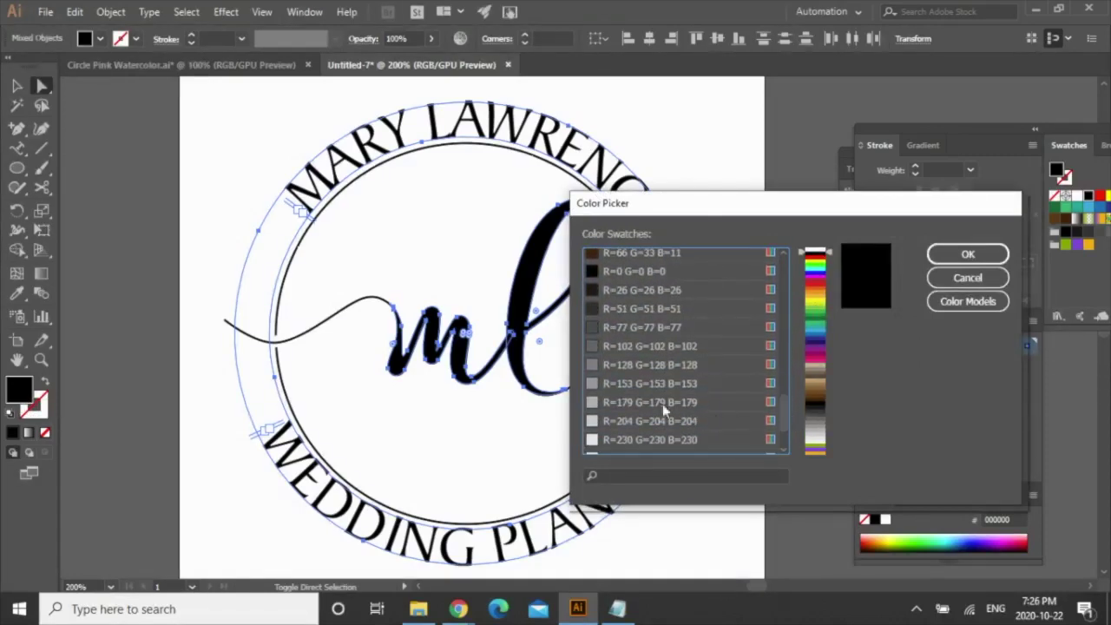
click(637, 387)
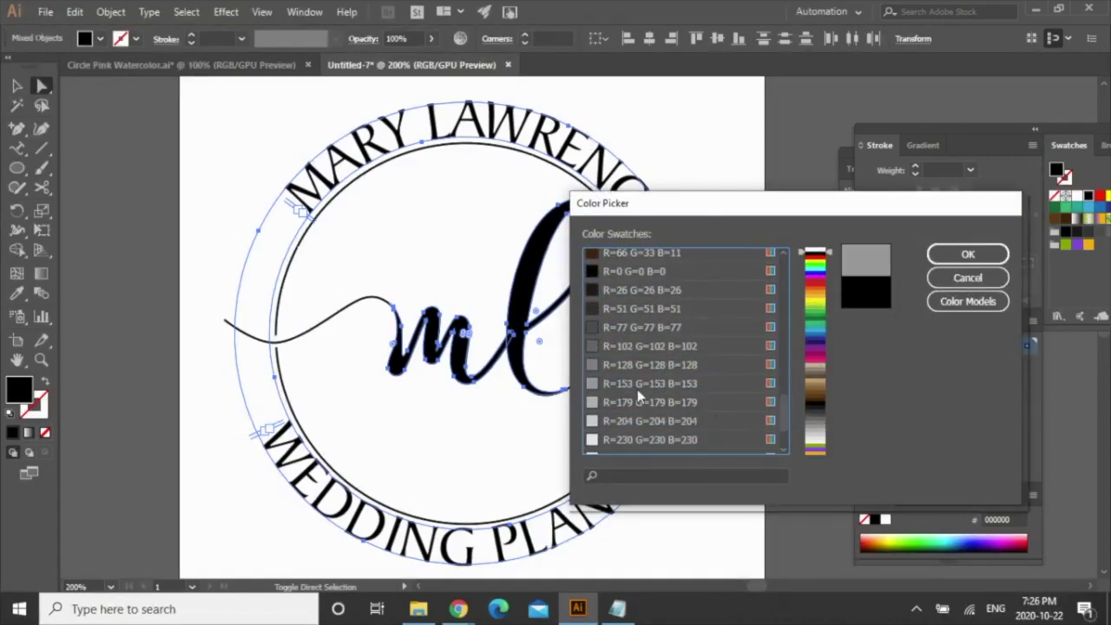
click(965, 255)
click(771, 237)
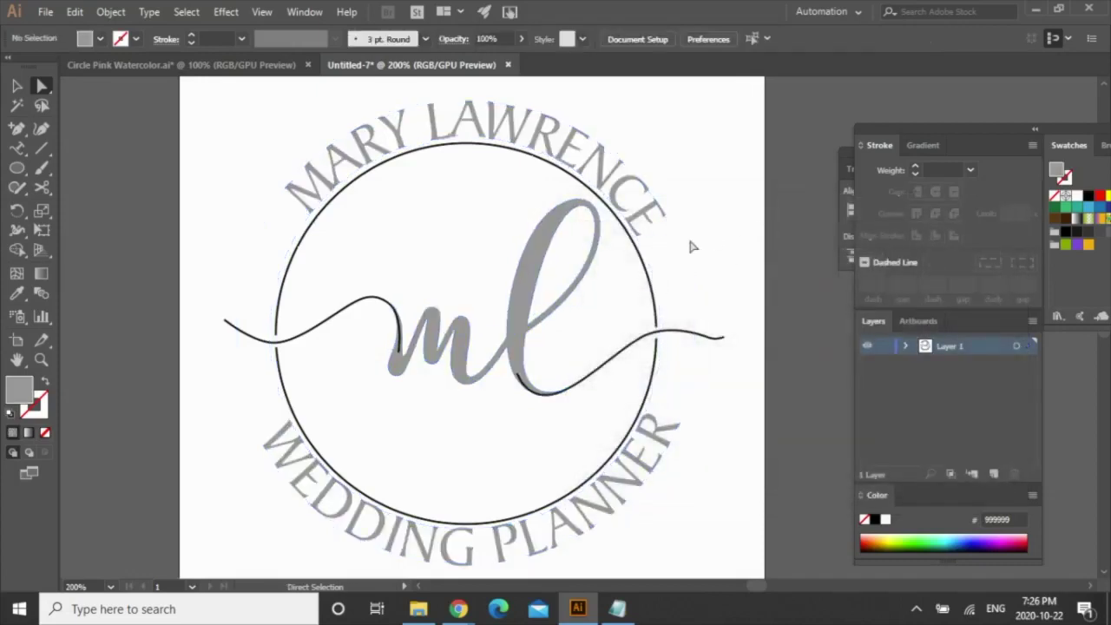
Give both circle segments and both wave lines a gray R=153 G=153 B=153 stroke.
click(311, 234)
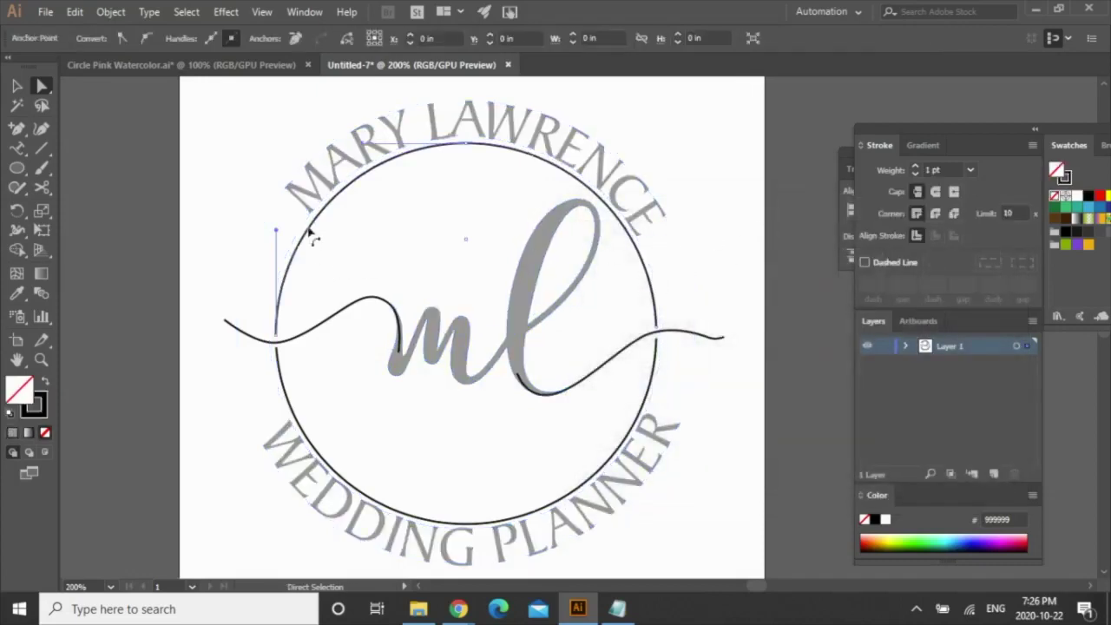
shift+click(287, 387)
shift+click(303, 339)
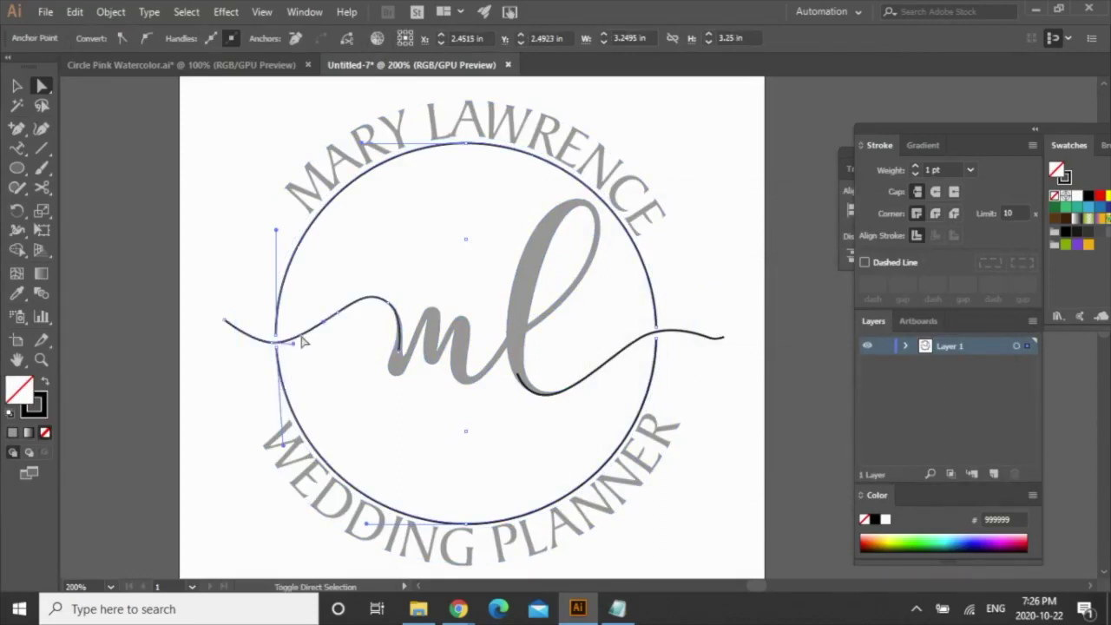
shift+click(599, 368)
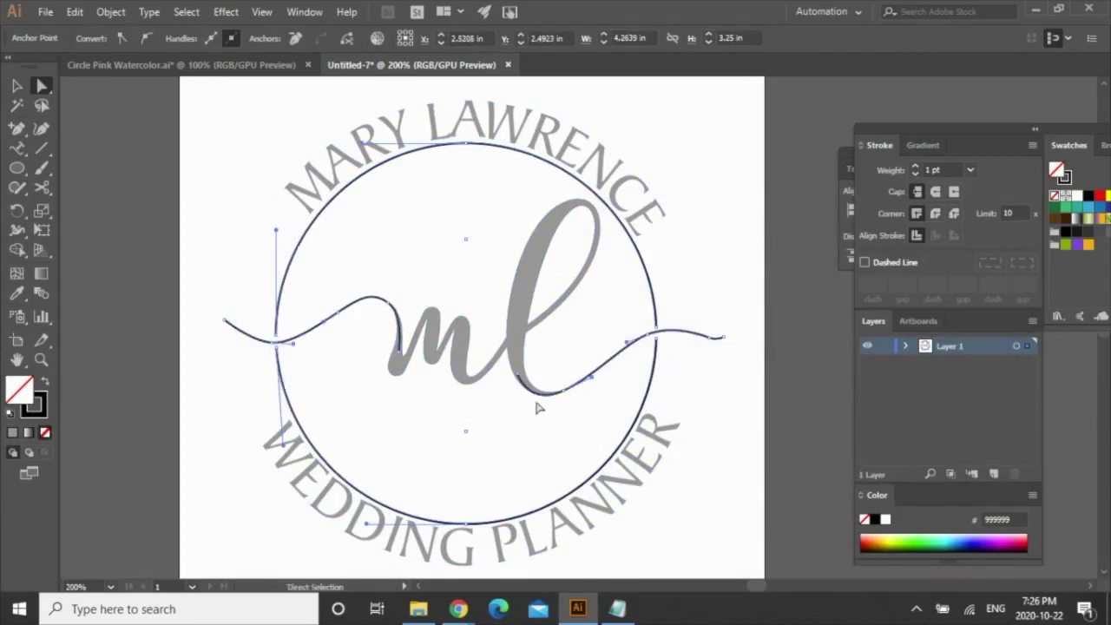
click(43, 411)
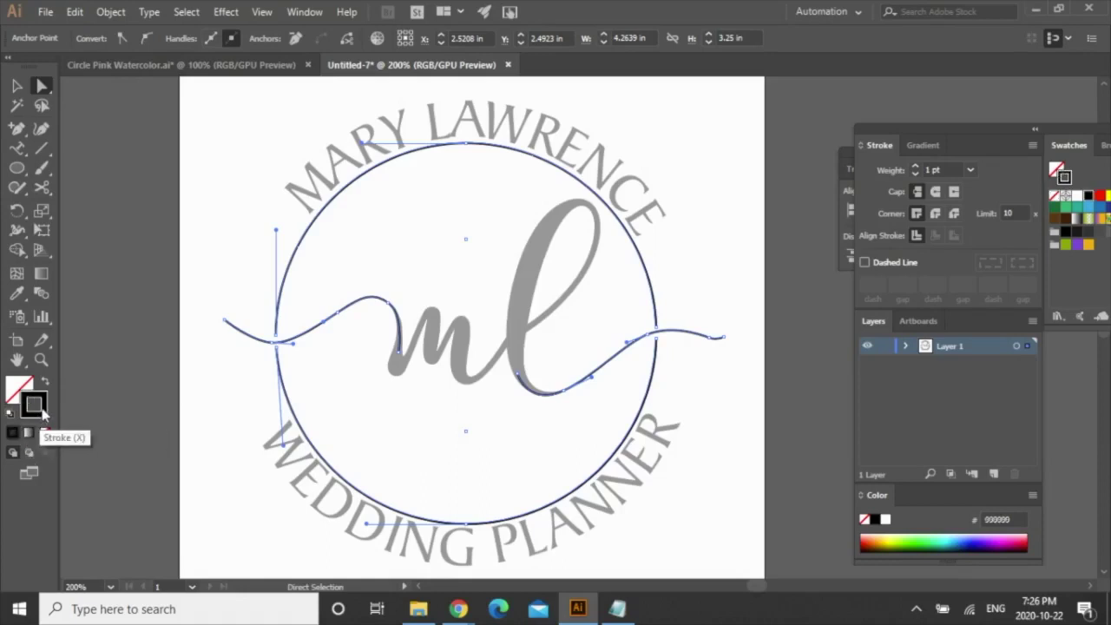
double_click(42, 411)
click(965, 303)
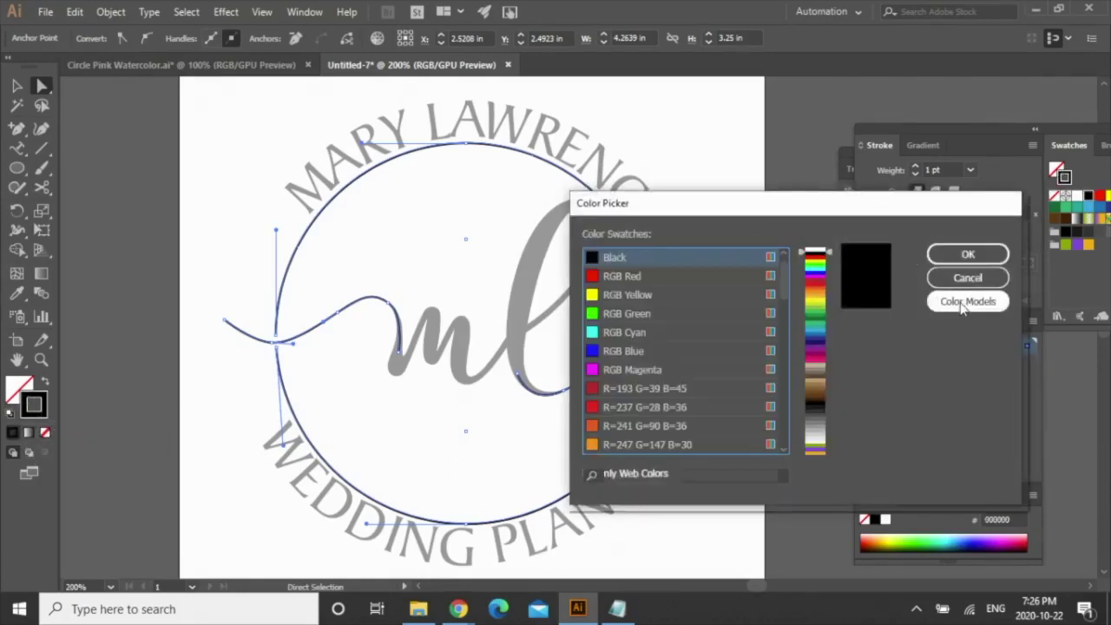
drag(785, 289, 694, 416)
click(655, 397)
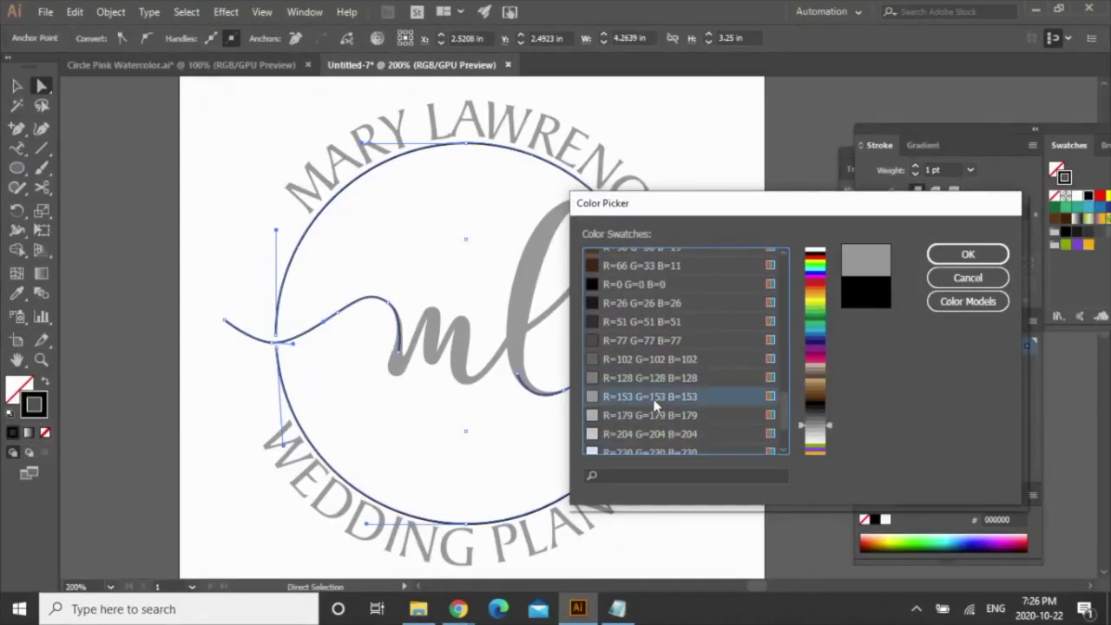
click(964, 253)
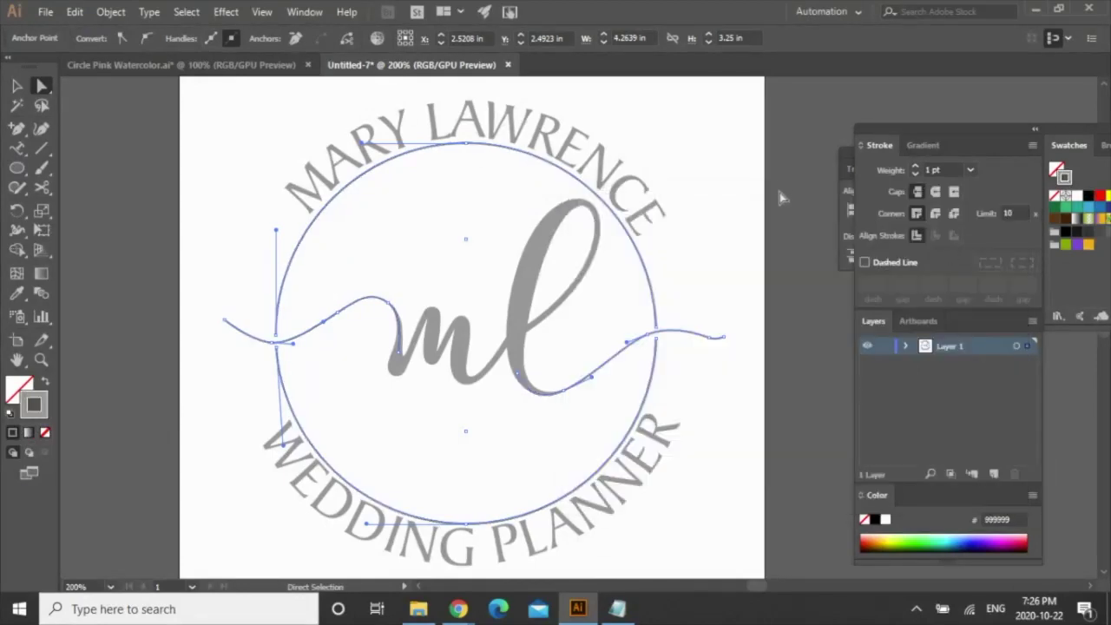
click(779, 242)
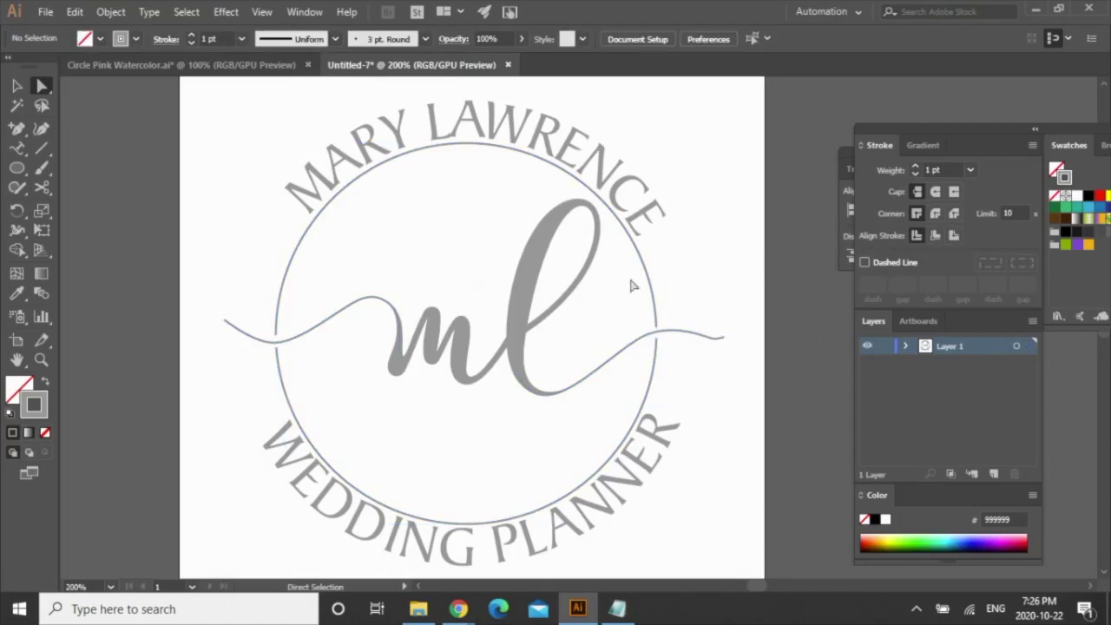
Drag 3-WC-round.png from the watercolour brushes folder onto the artboard, centre it and embed it.
scroll(632, 286, down, 2)
scroll(724, 304, up, 1)
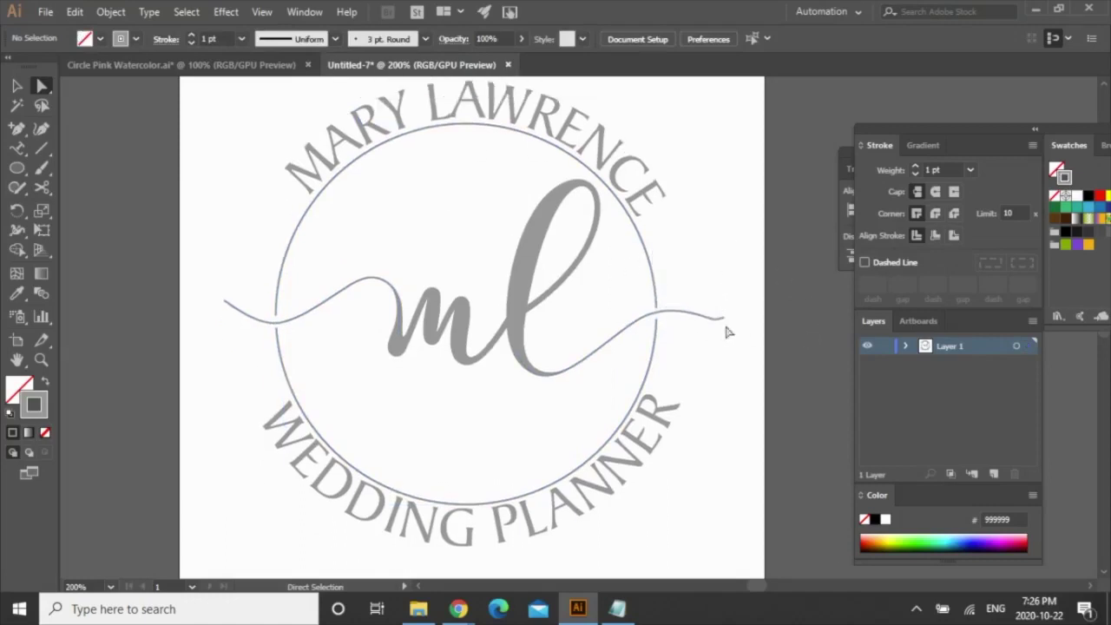
click(418, 608)
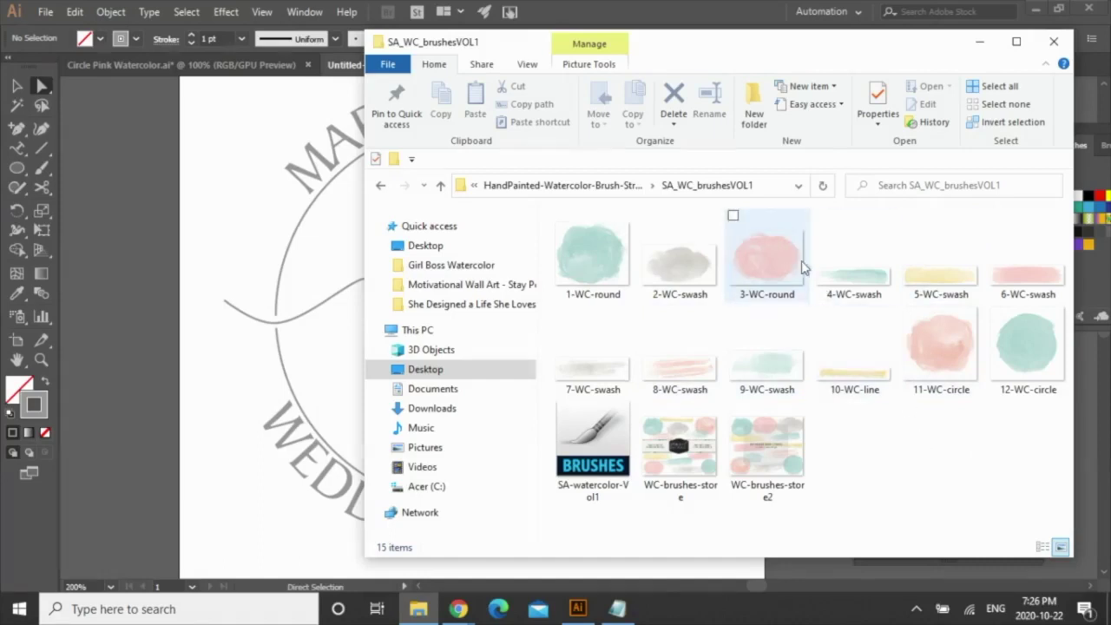
drag(781, 257, 182, 229)
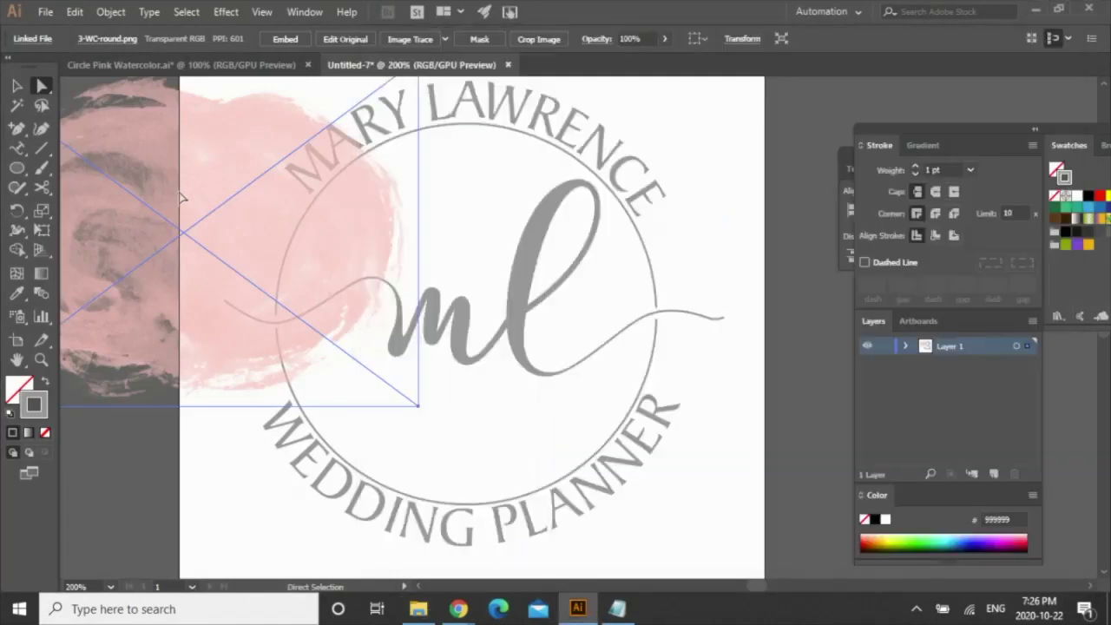
drag(182, 198, 510, 303)
key(v)
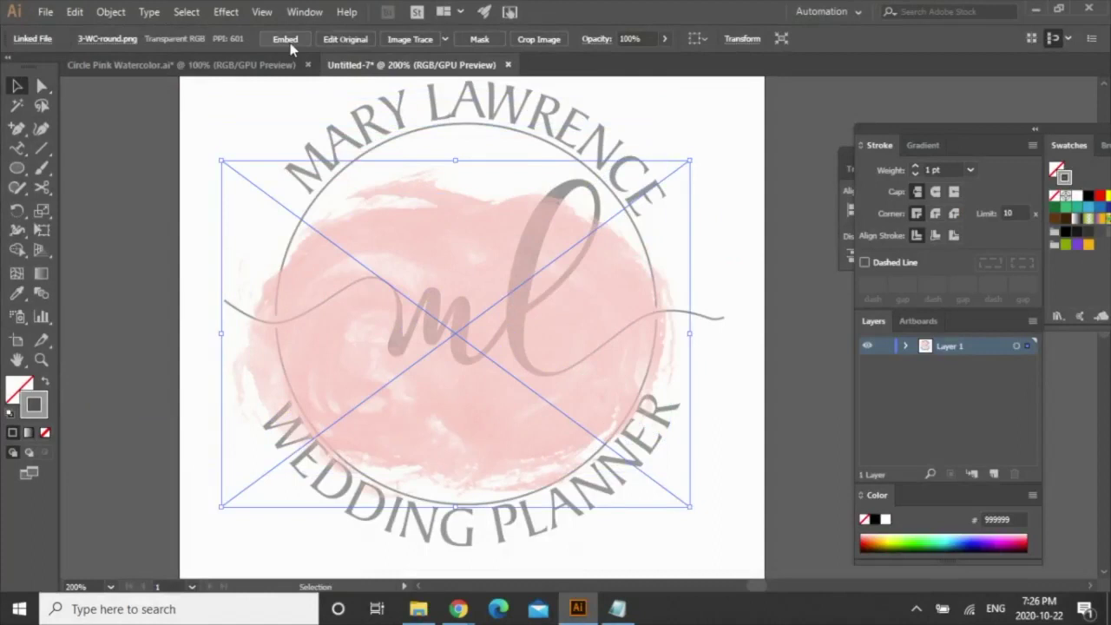
click(290, 43)
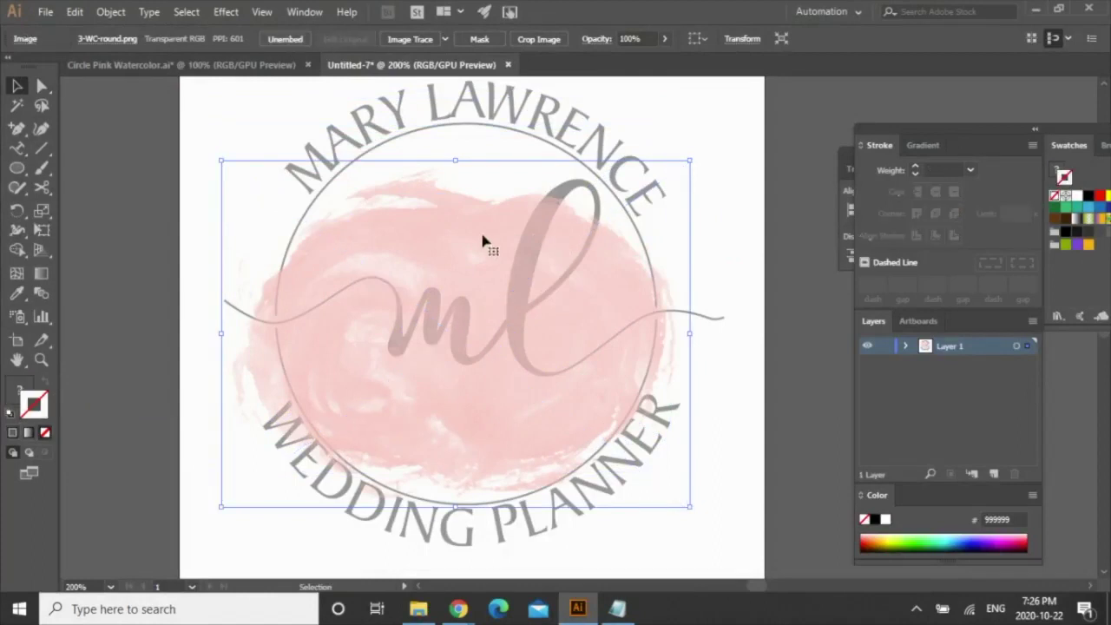
Stretch the watercolour image taller and nudge it down over the circle.
key(ctrl+z)
key(ctrl+z)
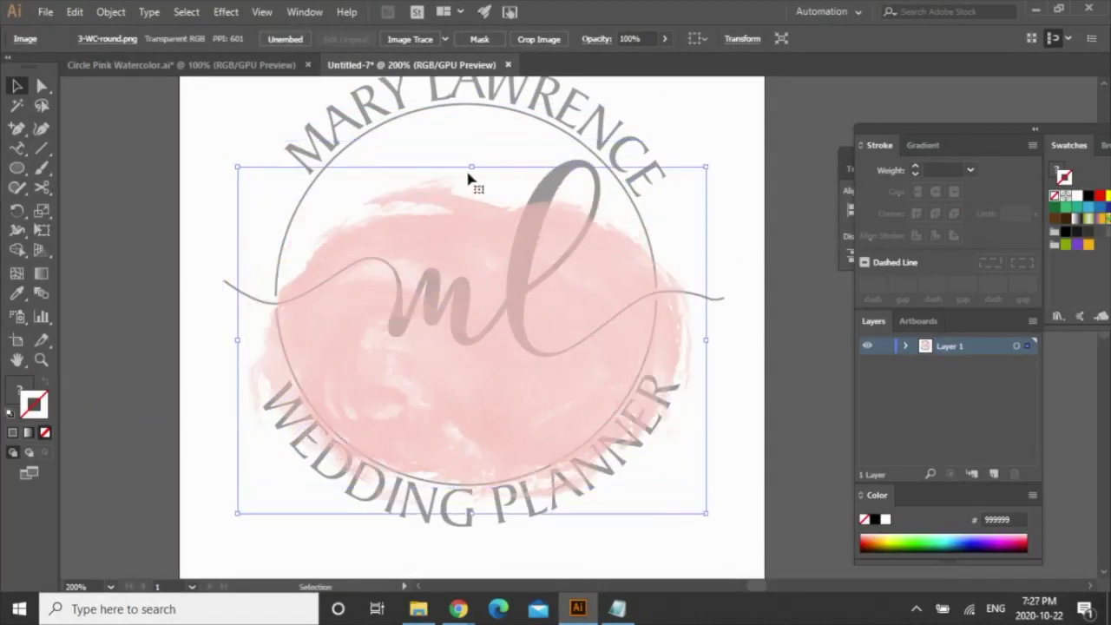
drag(472, 167, 472, 104)
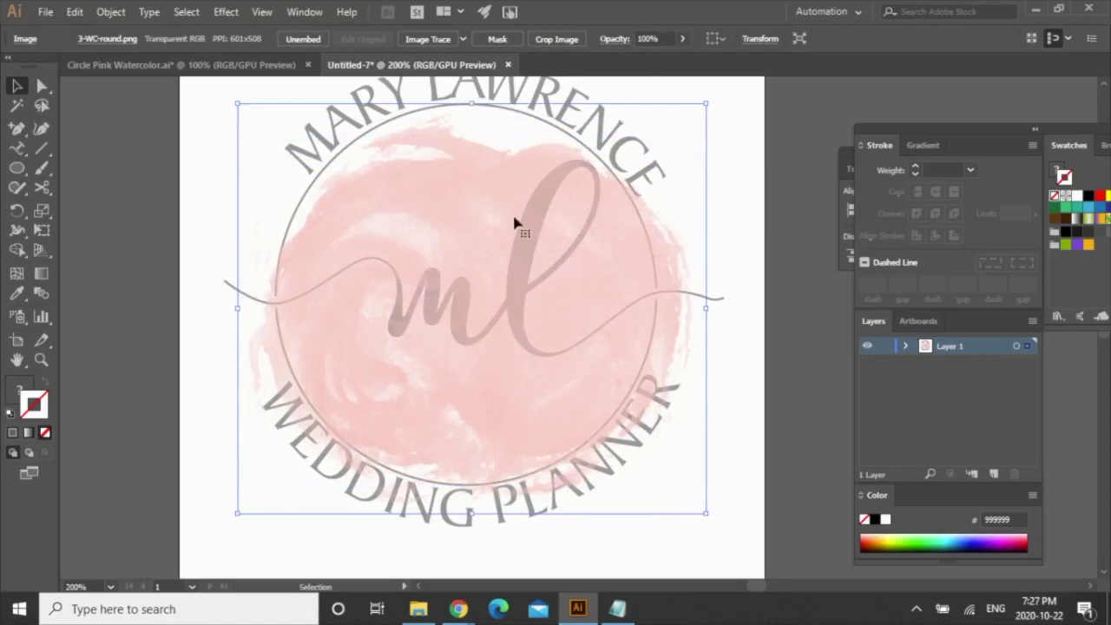
scroll(514, 223, down, 1)
key(shift+Down)
scroll(503, 298, up, 1)
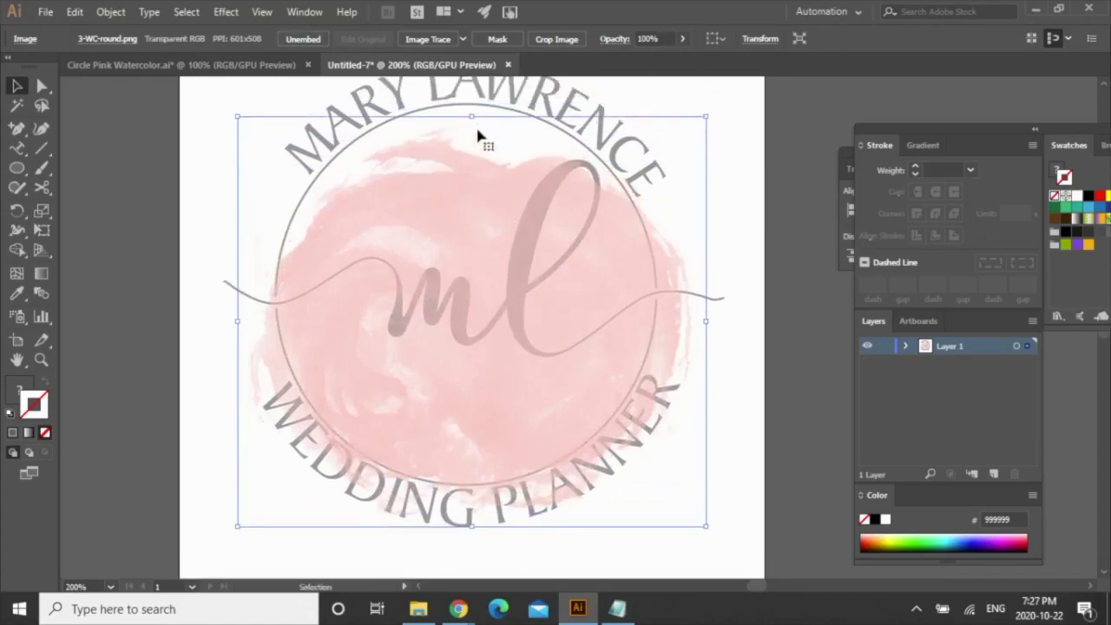
drag(471, 116, 471, 97)
Tilt the watercolour image slightly clockwise and resize it to fill the circle.
scroll(619, 232, up, 1)
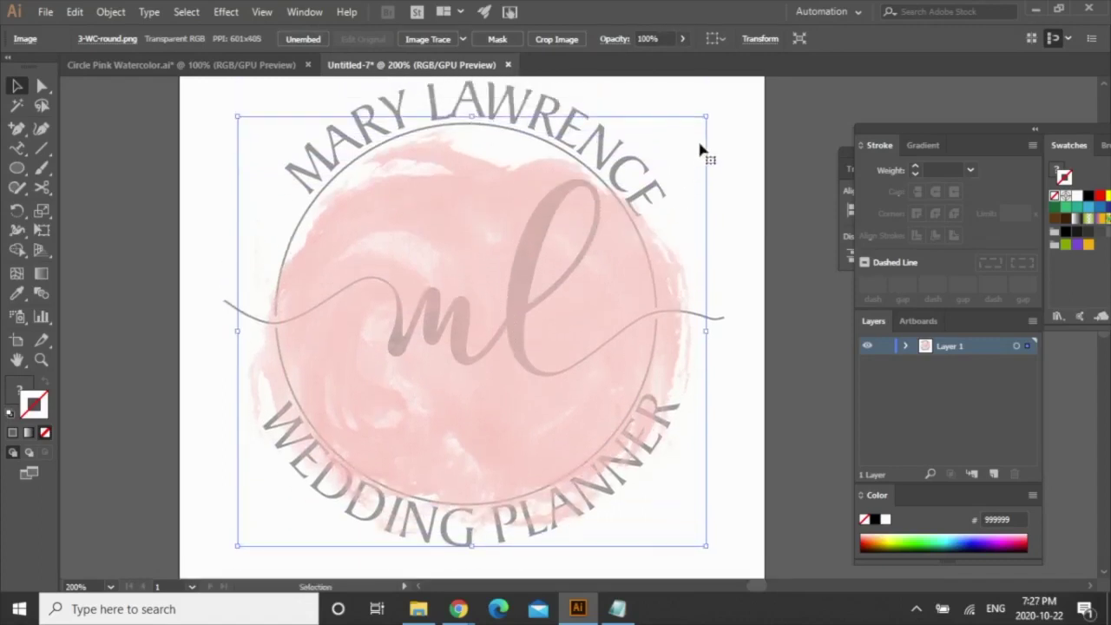
drag(707, 118, 694, 154)
scroll(607, 325, down, 1)
scroll(607, 325, up, 2)
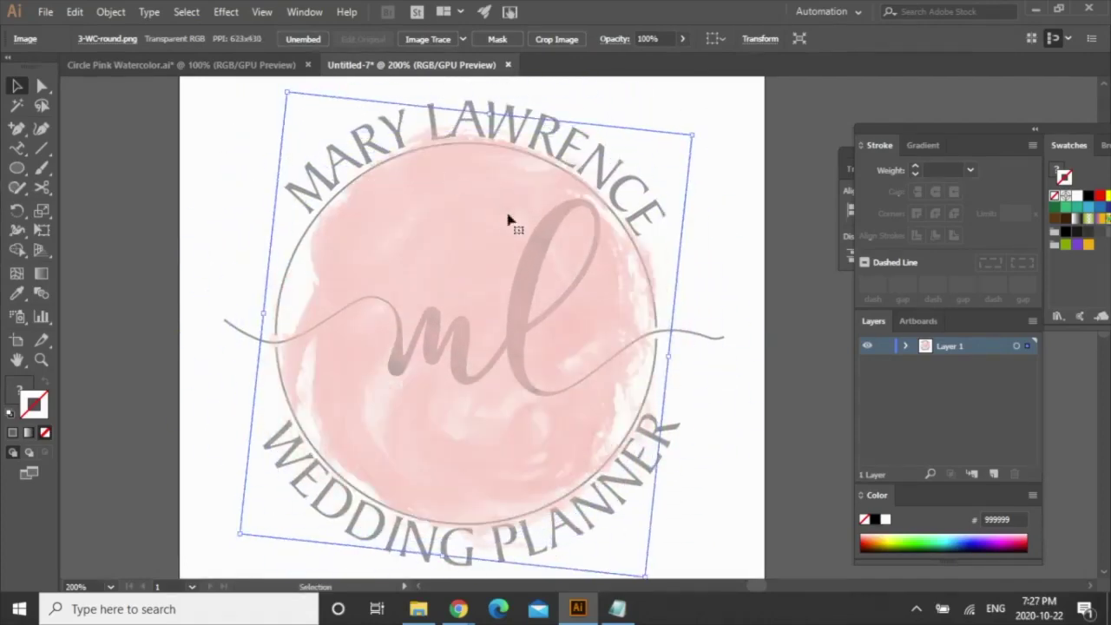
scroll(490, 133, up, 1)
drag(490, 132, 491, 150)
drag(265, 333, 250, 339)
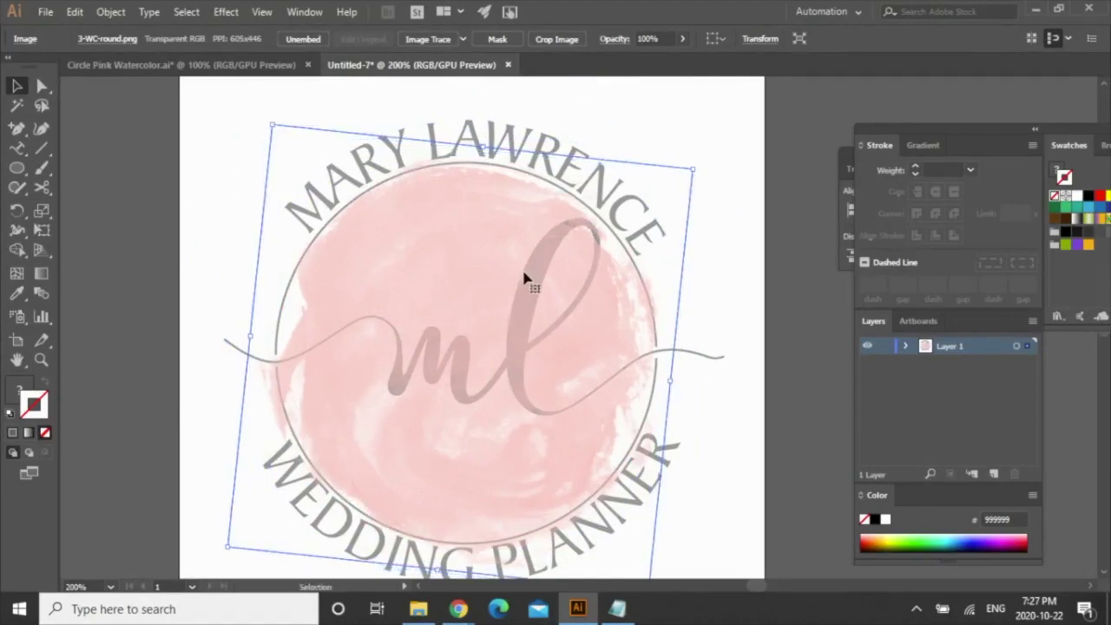
scroll(522, 266, down, 2)
Send the pink watercolour image to the back, behind the monogram, names and circle.
right_click(458, 208)
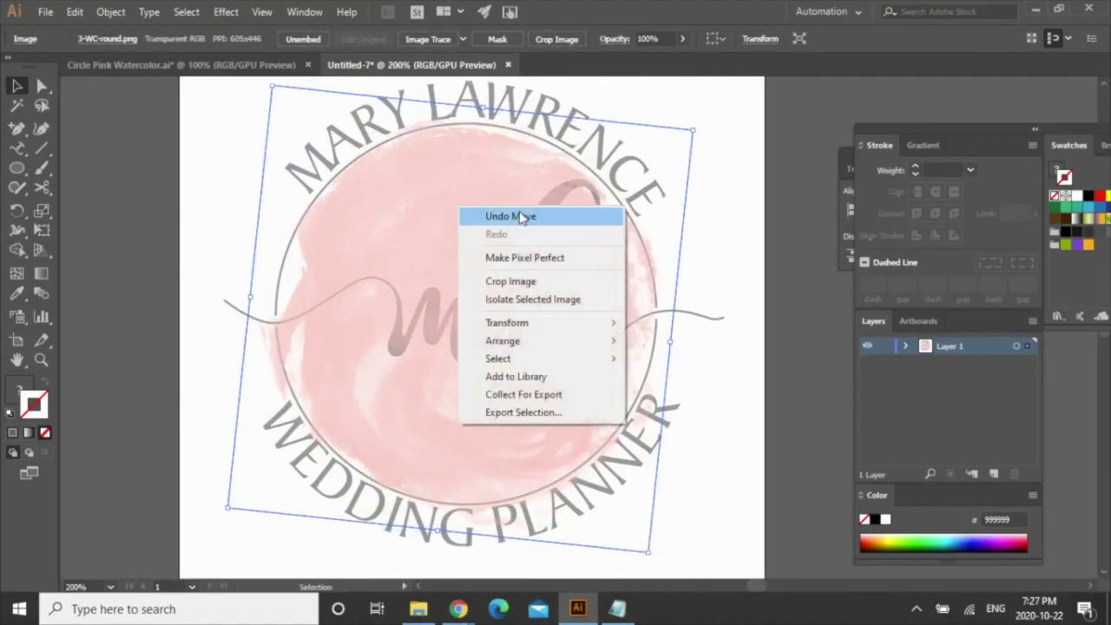
mouse_move(586, 343)
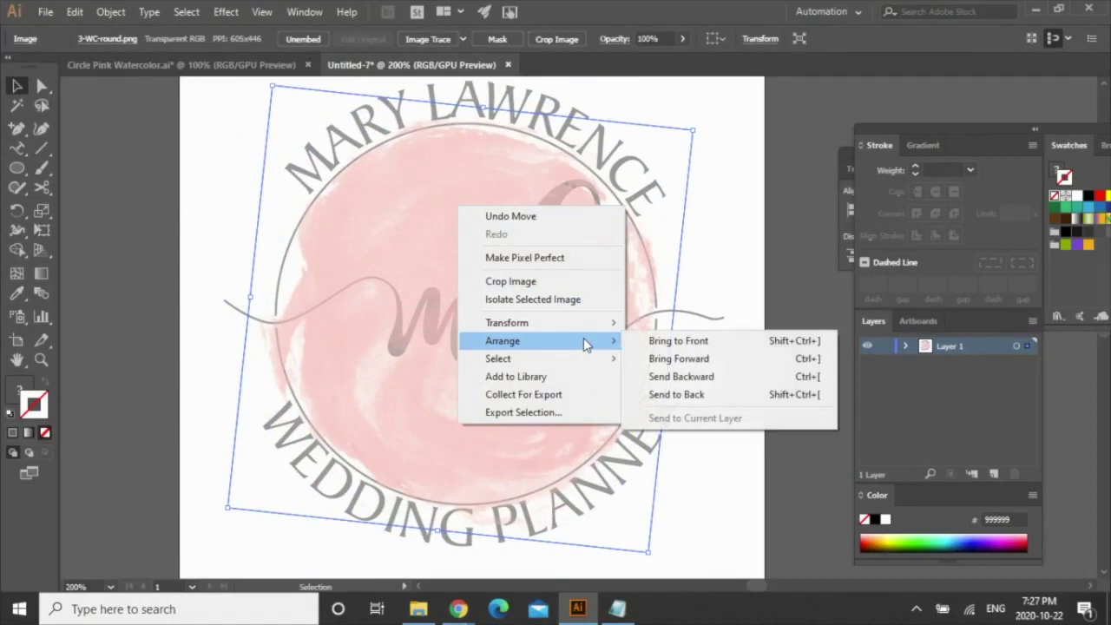
click(710, 391)
click(785, 342)
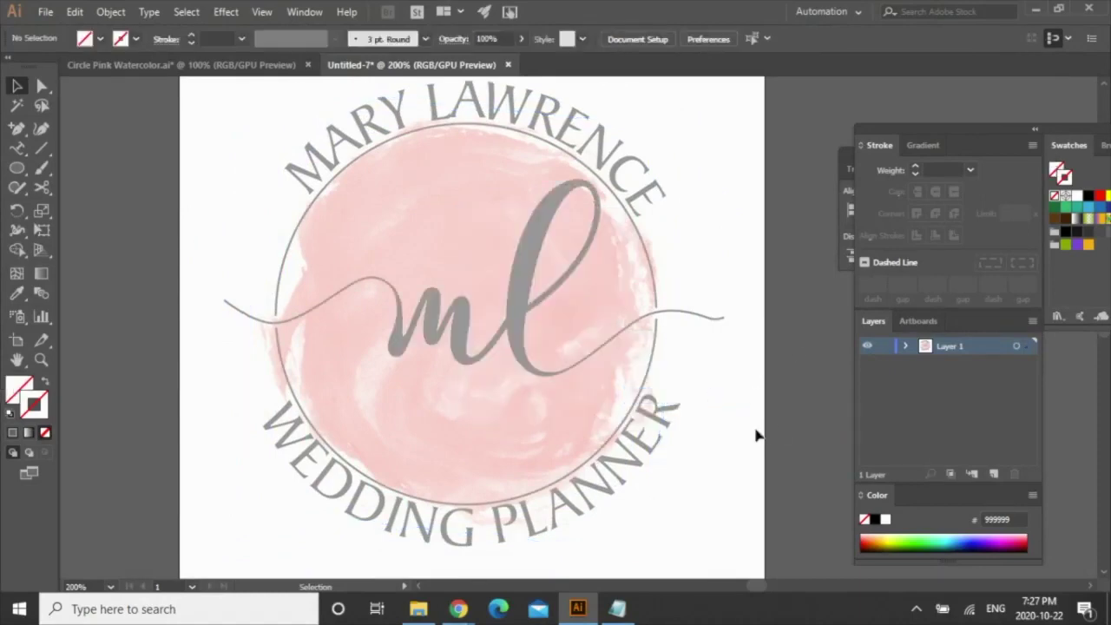
scroll(587, 364, down, 1)
scroll(586, 364, up, 2)
click(439, 194)
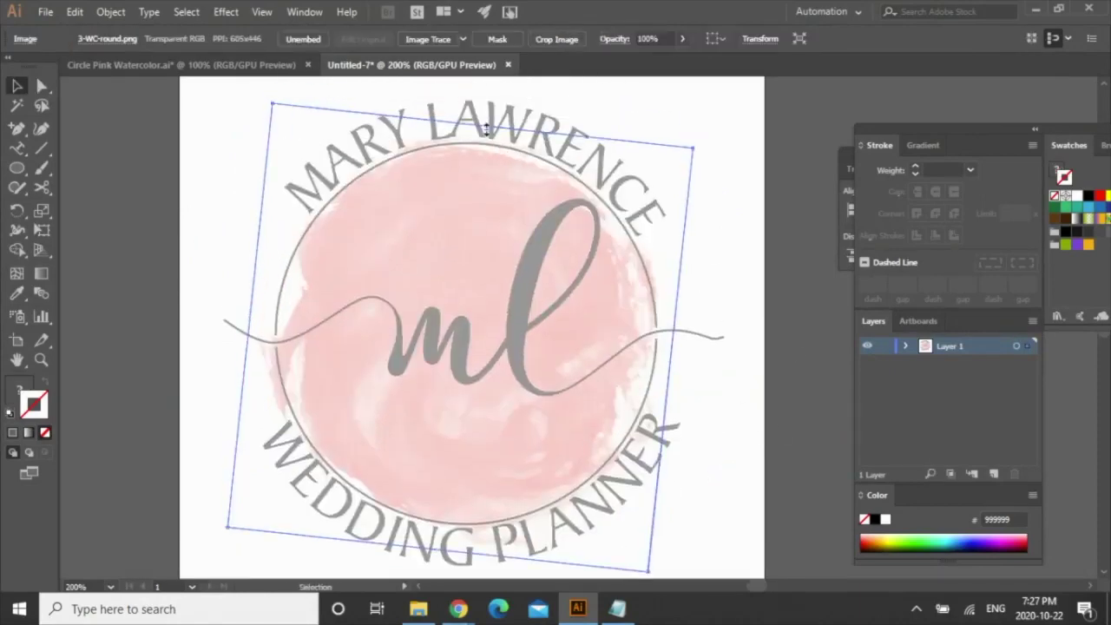
scroll(488, 147, down, 1)
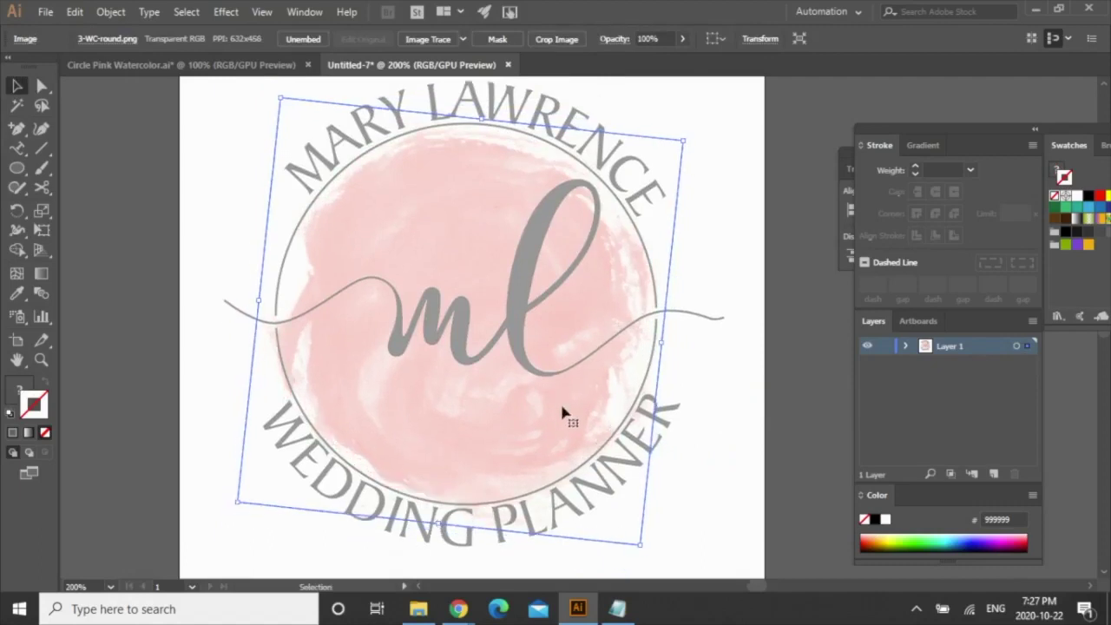
Reshape the right wavy line's tail to be shorter and flatter.
key(a)
click(657, 315)
drag(657, 315, 710, 322)
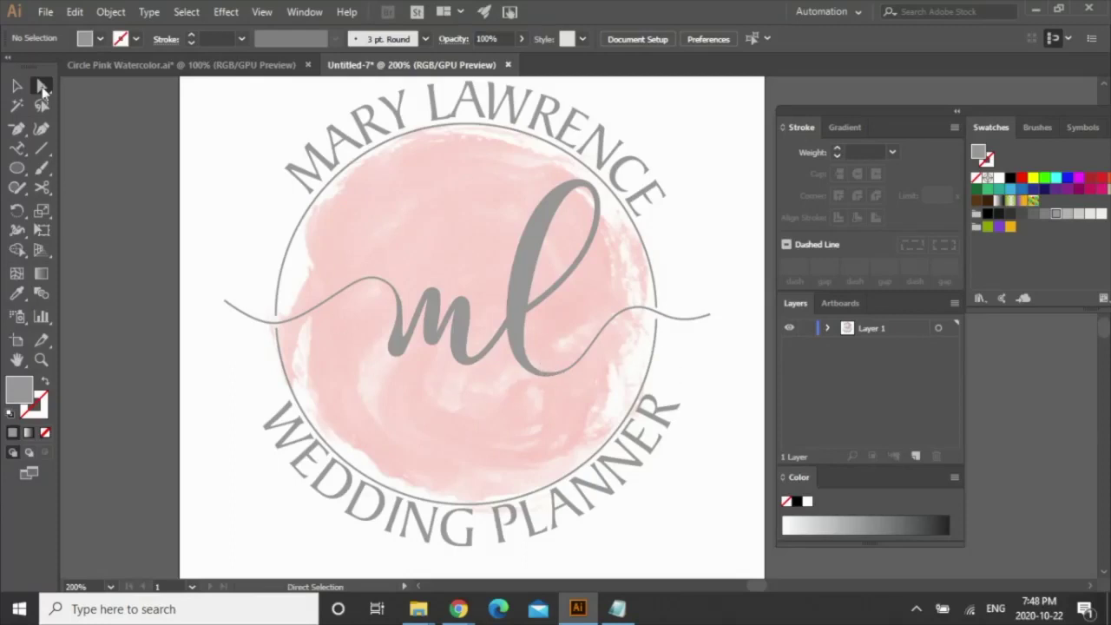
Fill the monogram's letter l with a linear gradient.
click(517, 288)
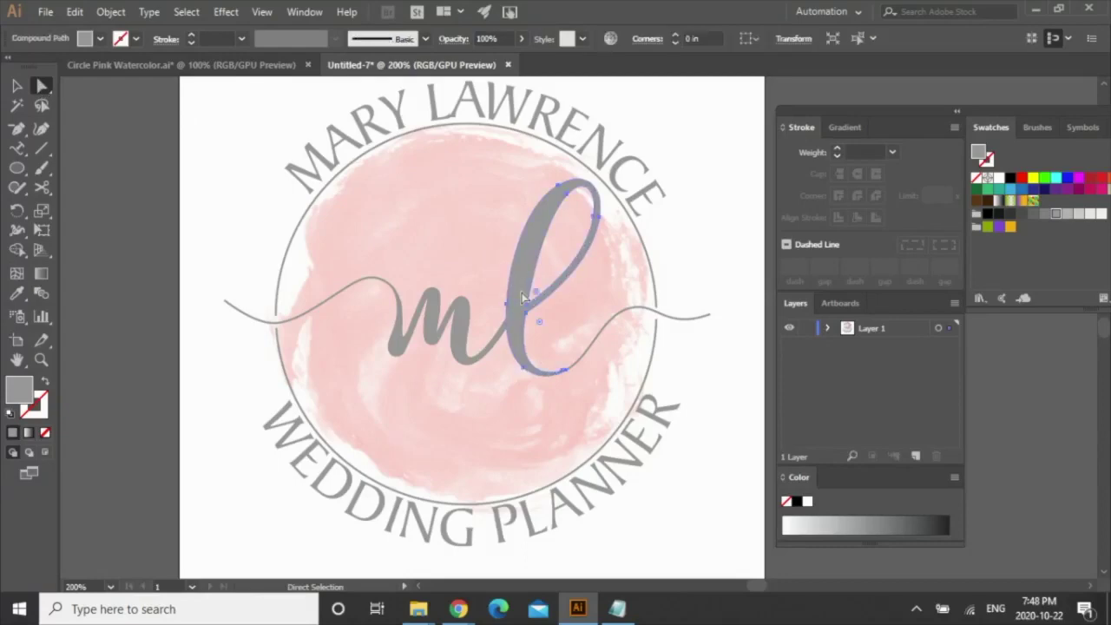
click(845, 128)
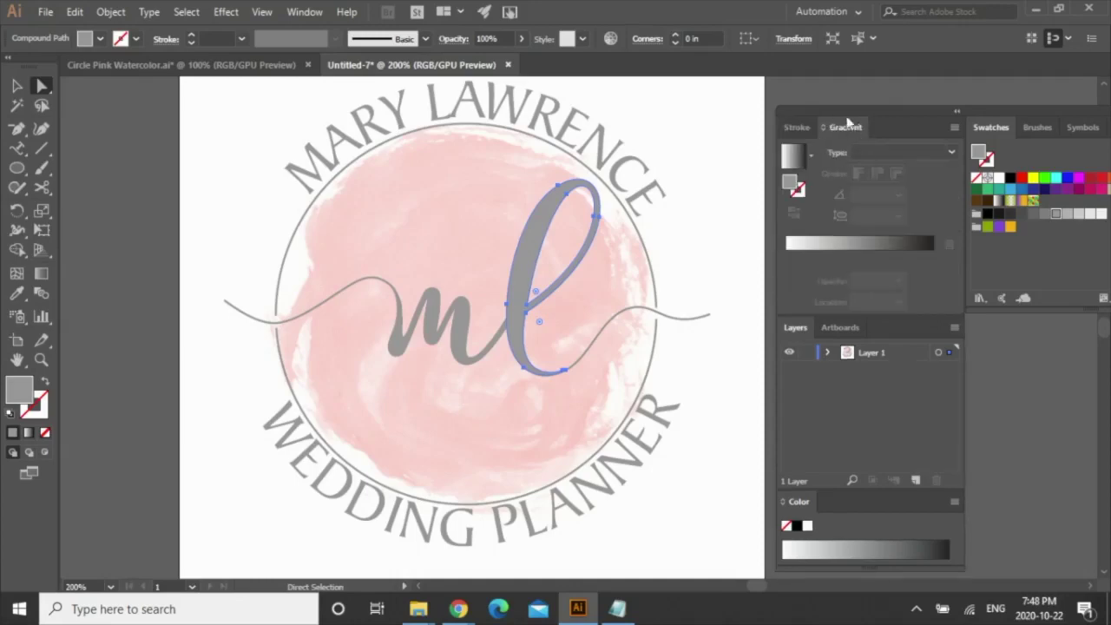
click(308, 14)
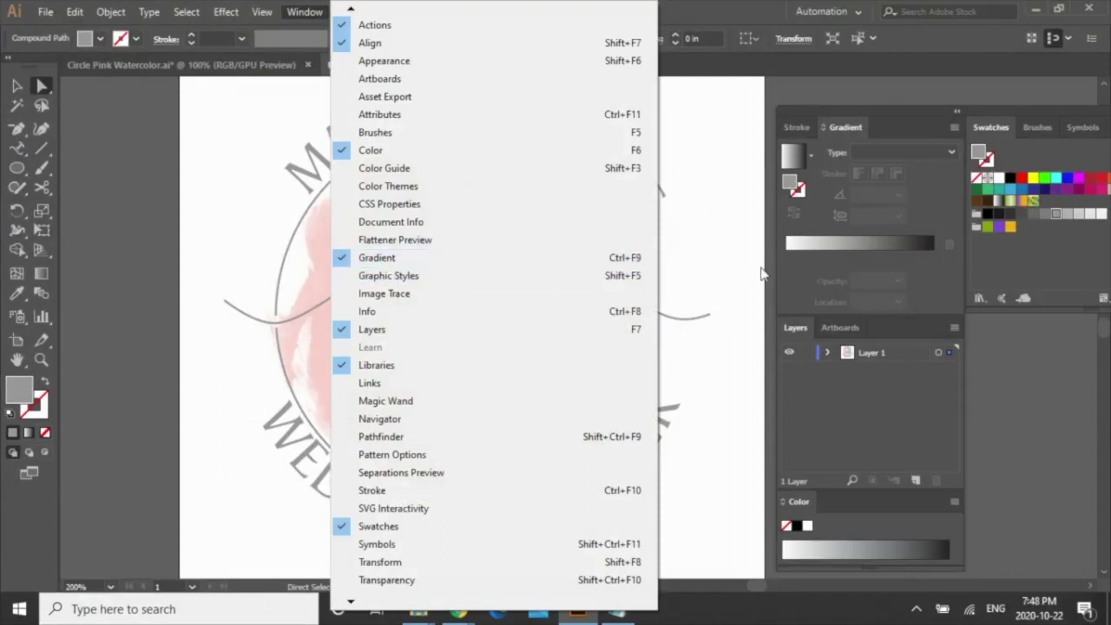
click(755, 235)
click(521, 284)
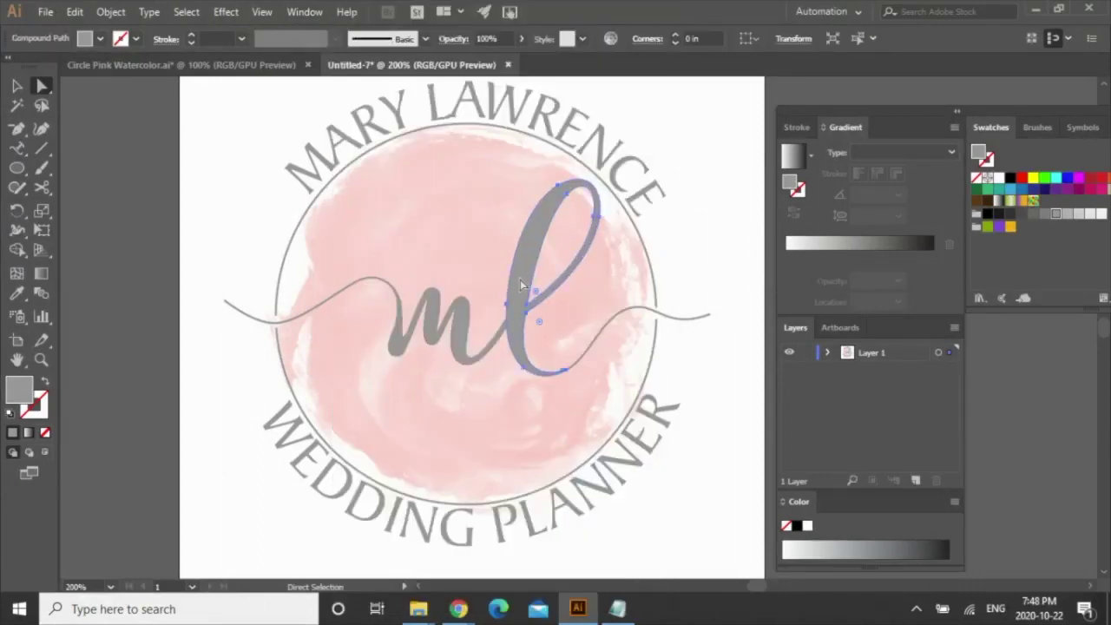
click(794, 158)
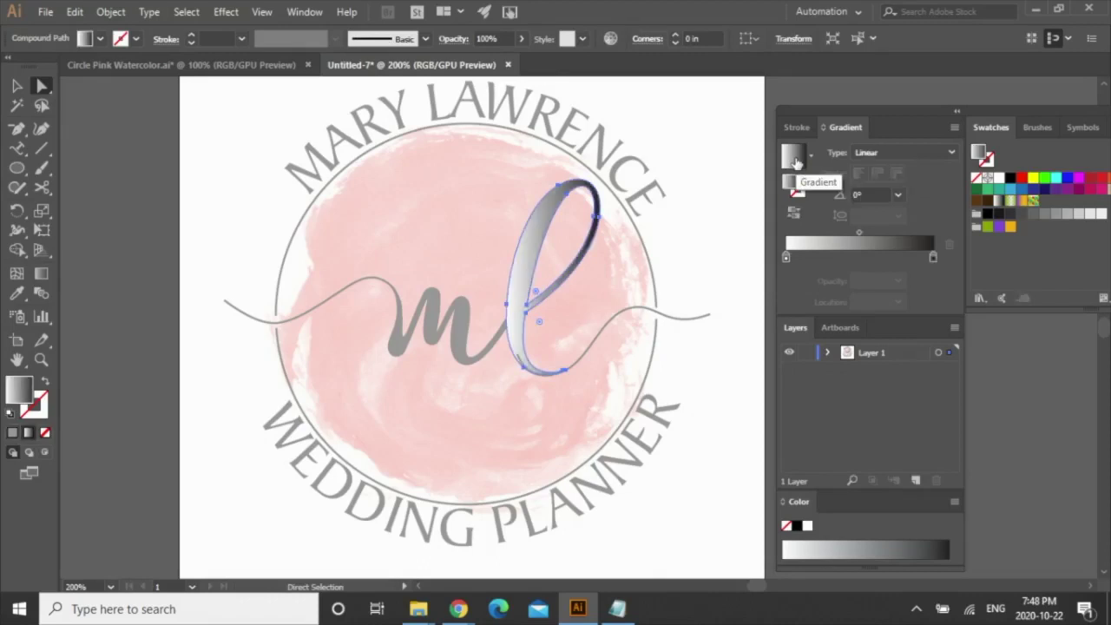
Add a pale yellow #f6e27a gradient stop at 50%.
click(860, 256)
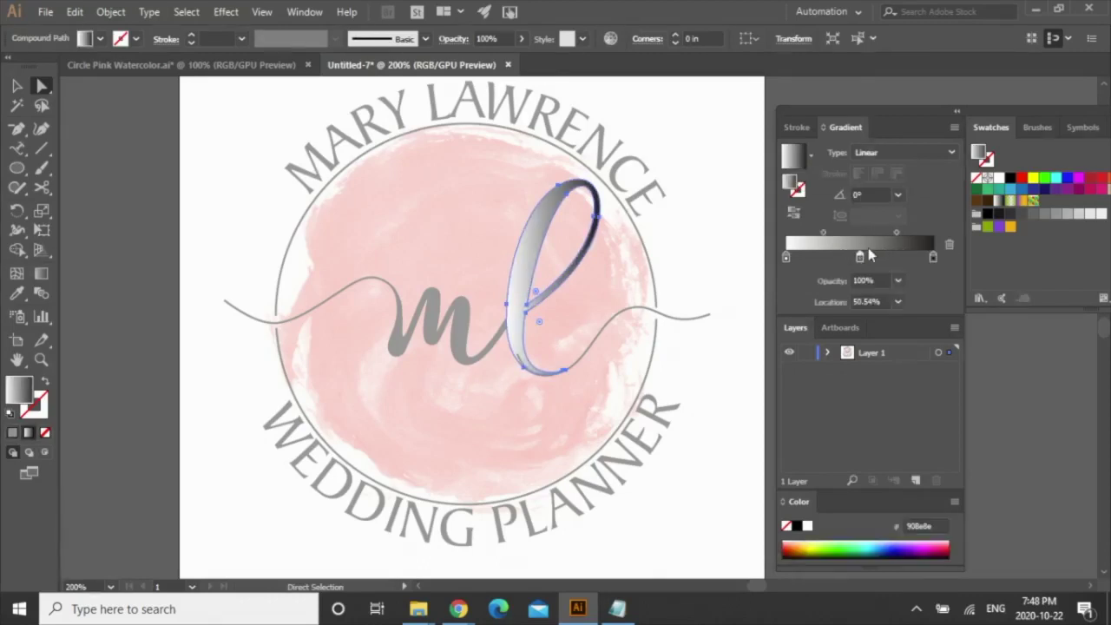
click(868, 301)
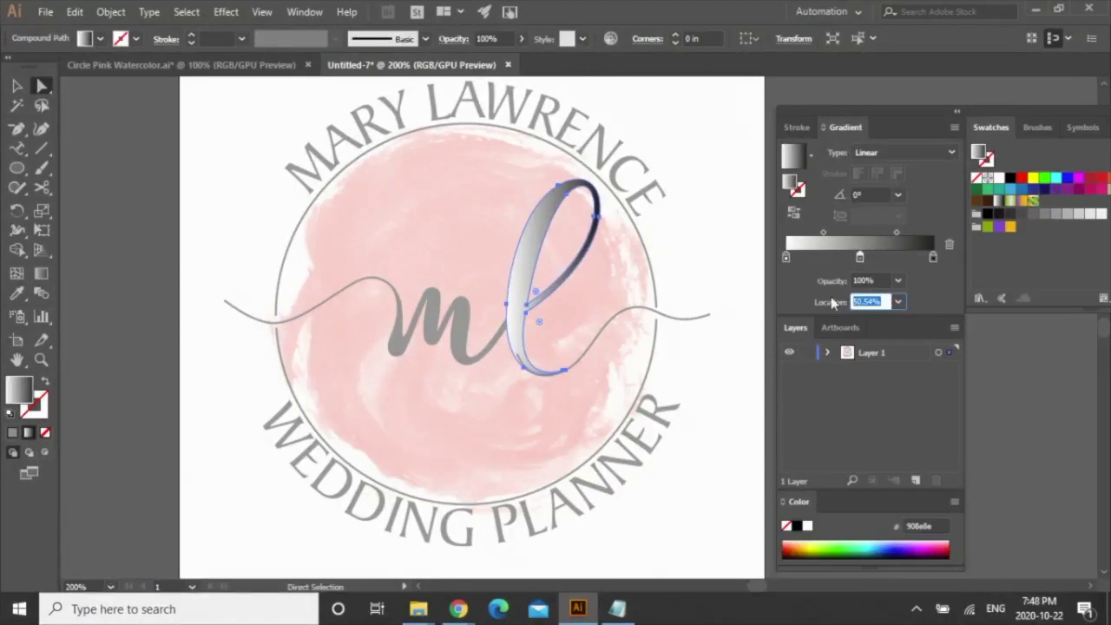
text(50)
key(Return)
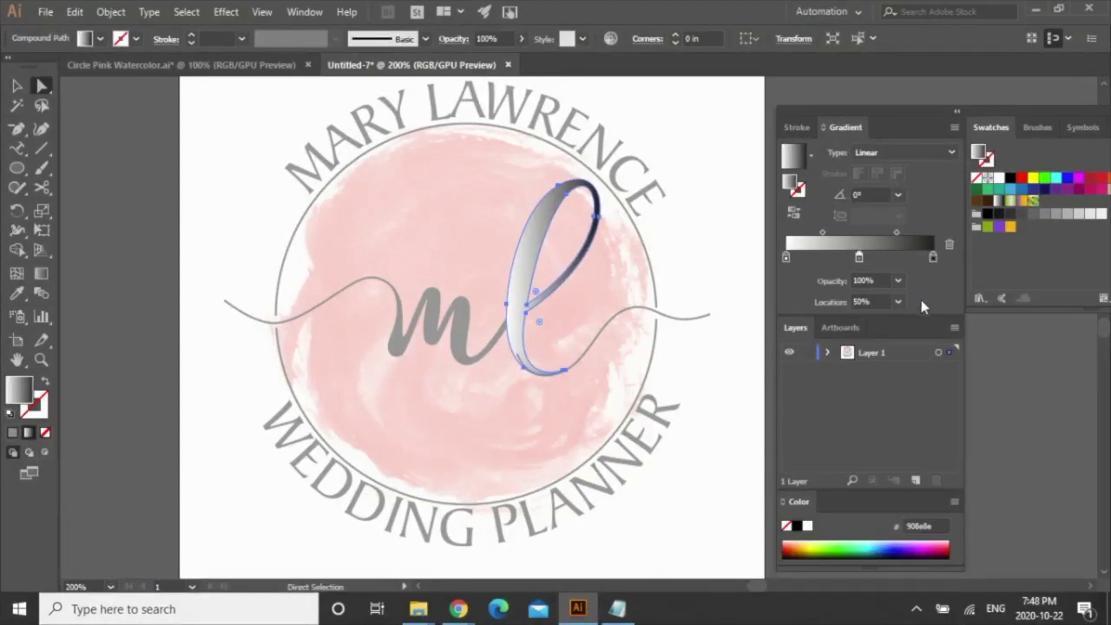
click(935, 525)
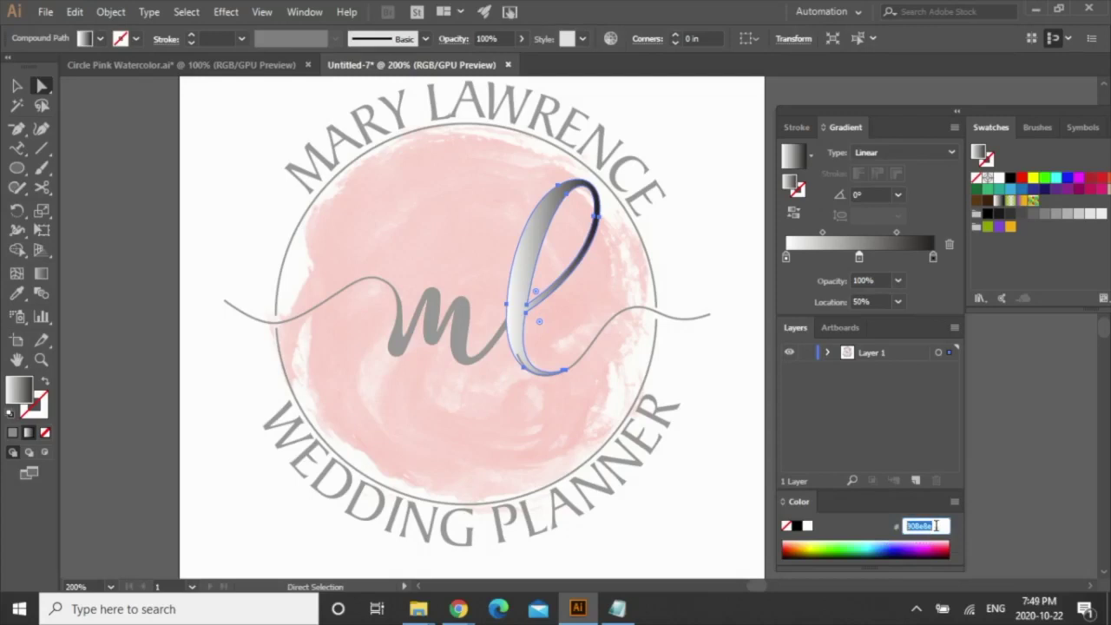
text(f6e27a)
key(Return)
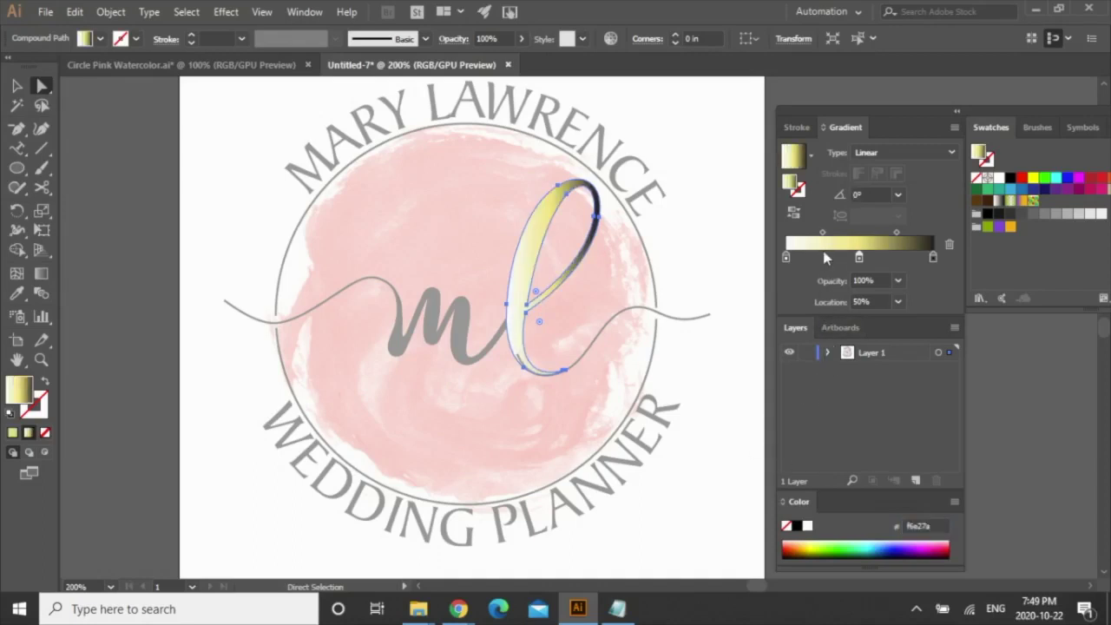
Add a darker gold gradient stop at 25%.
click(825, 257)
click(825, 302)
text(25)
key(Return)
click(921, 526)
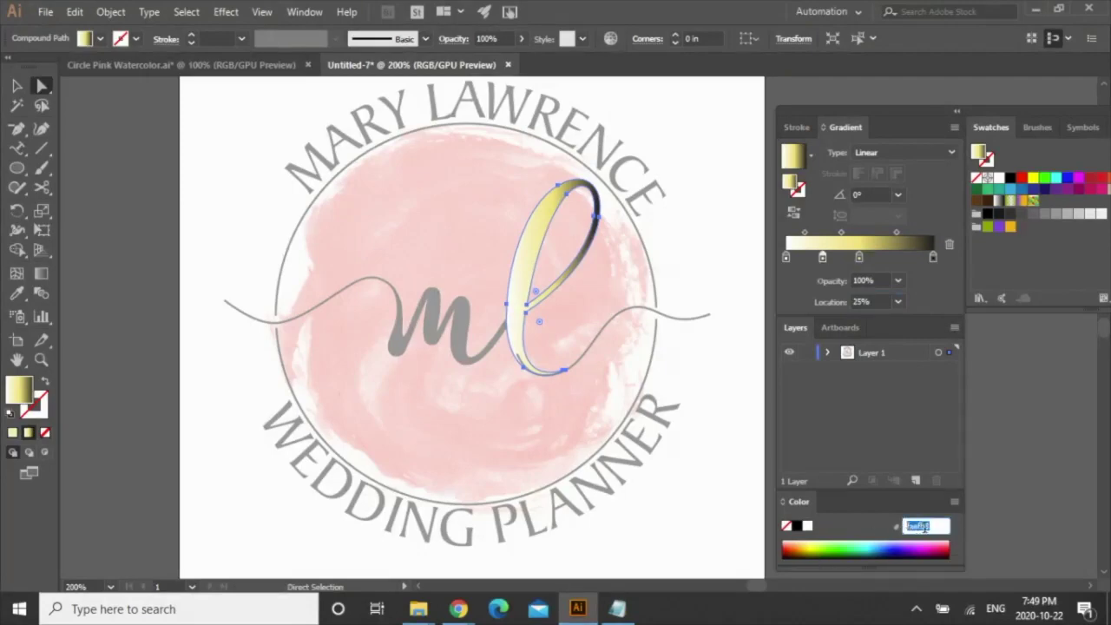
text(d)
key(Return)
Add a gold #cb9b51 gradient stop at 75%.
click(895, 258)
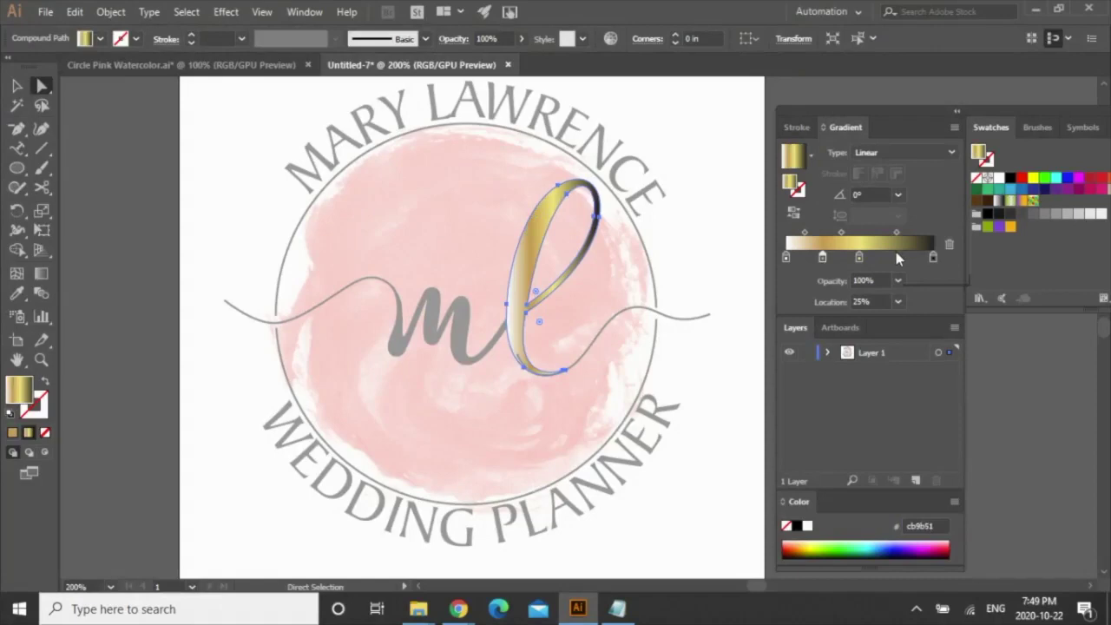
click(834, 304)
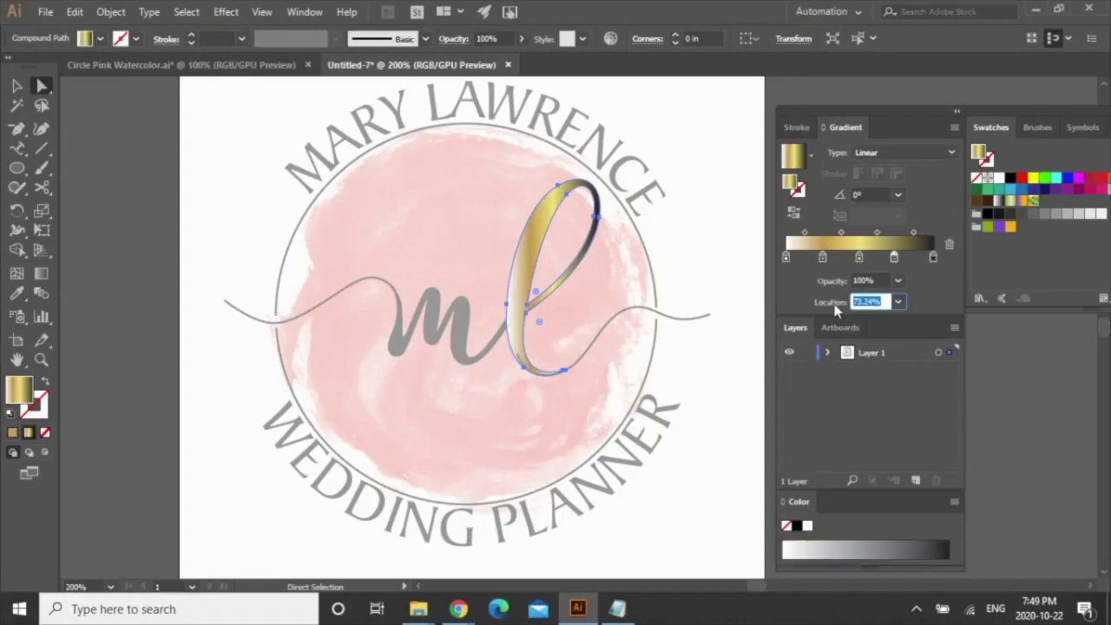
text(75)
key(Return)
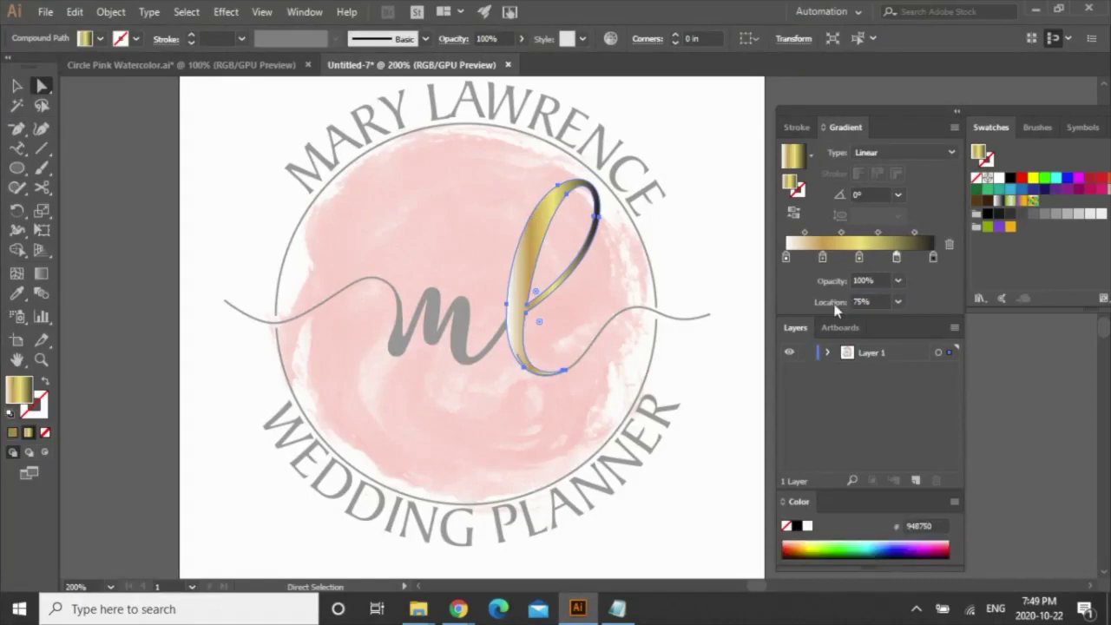
click(927, 526)
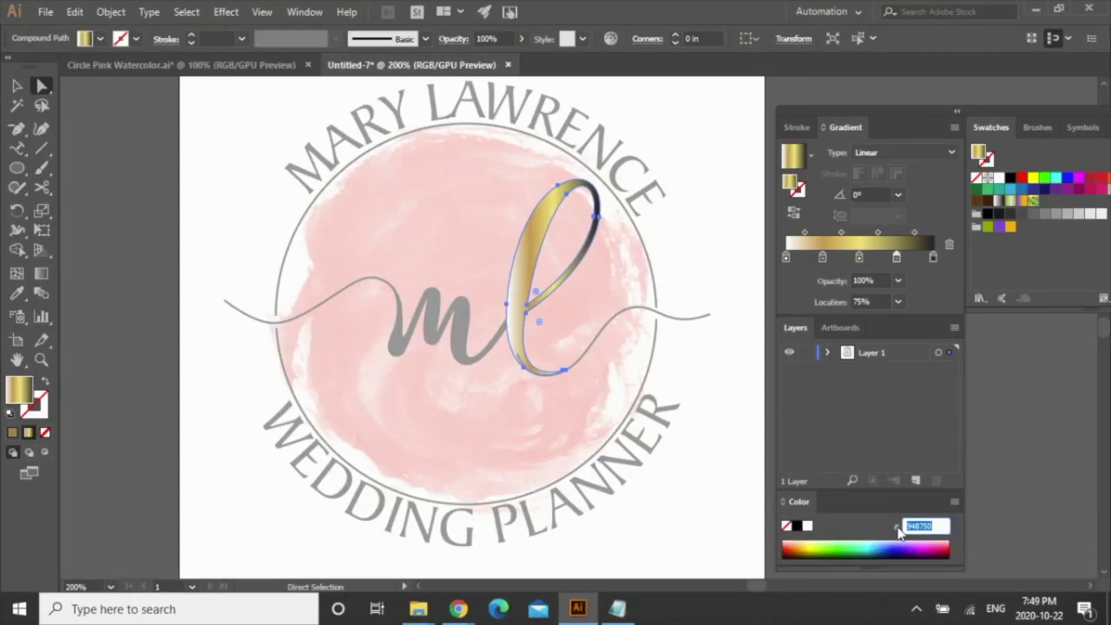
text(d)
key(Return)
Delete the leftmost and rightmost dark stops, leaving the l pure gold.
click(786, 258)
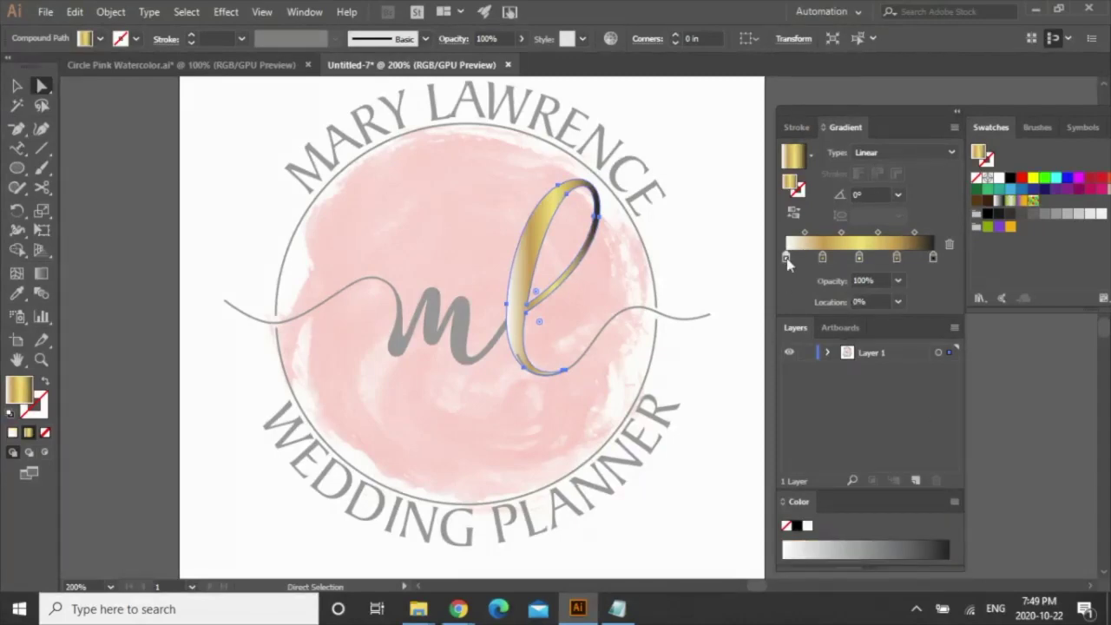
click(949, 247)
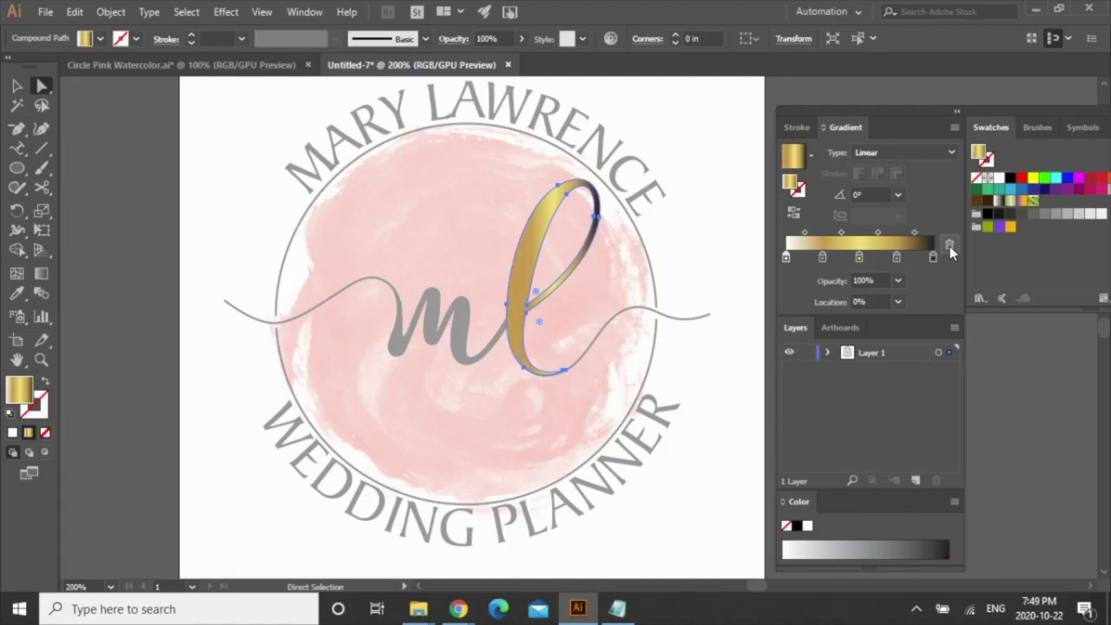
click(950, 246)
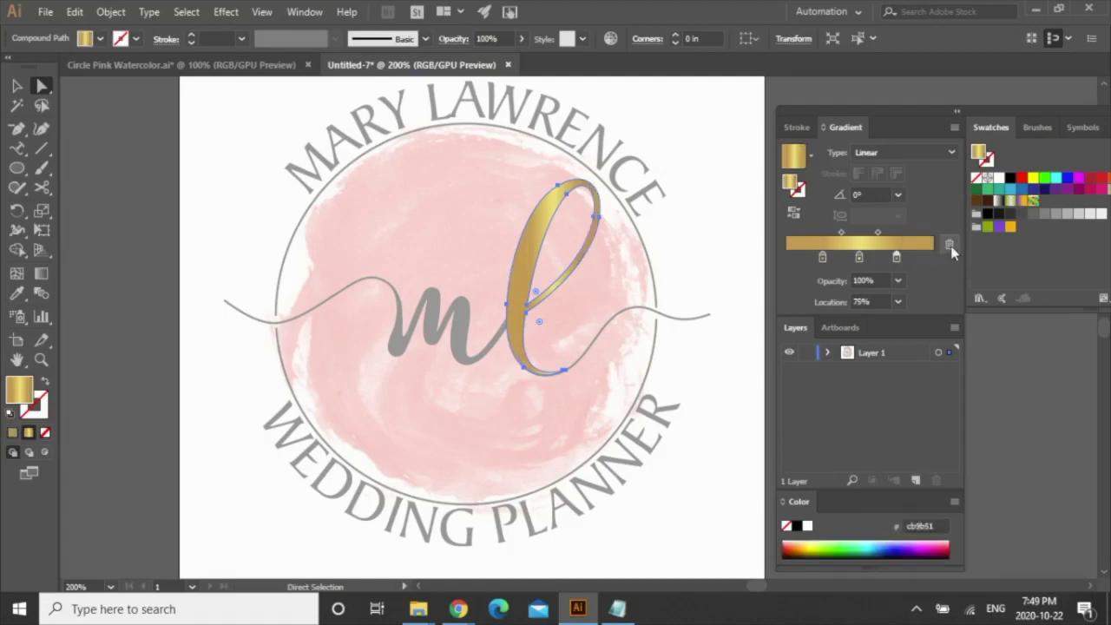
click(136, 167)
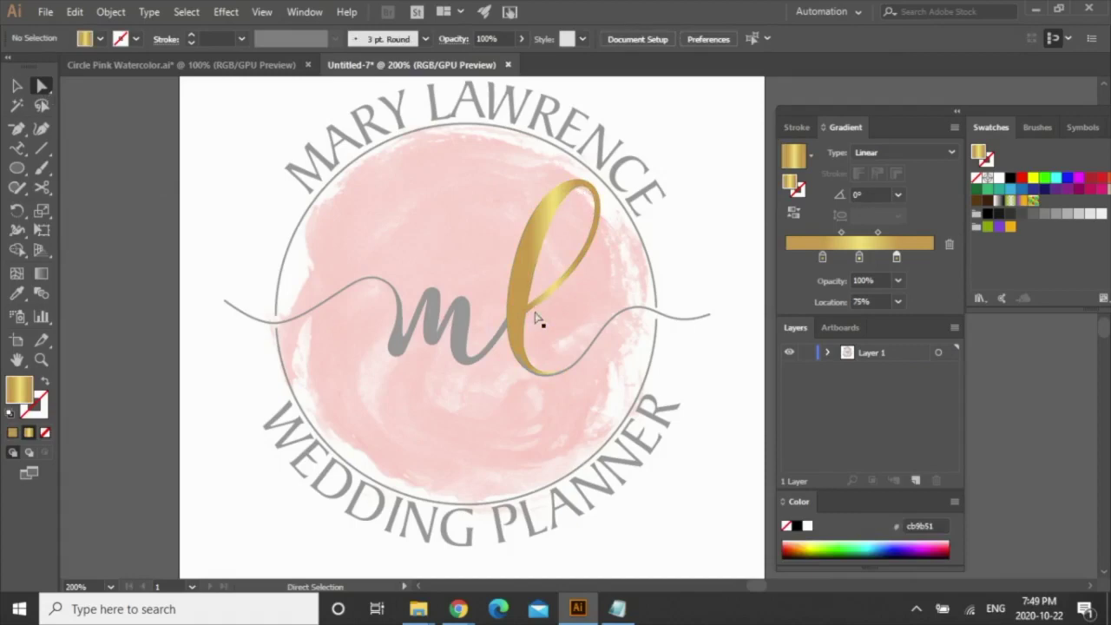
click(462, 340)
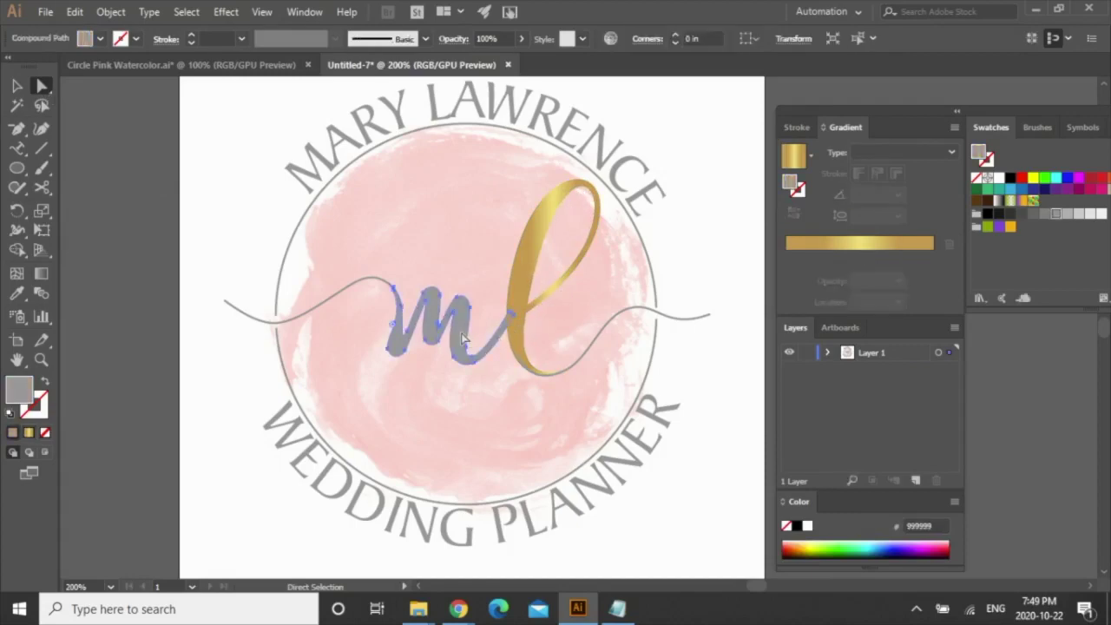
Copy the l's gold gradient onto the m with the Eyedropper.
click(16, 295)
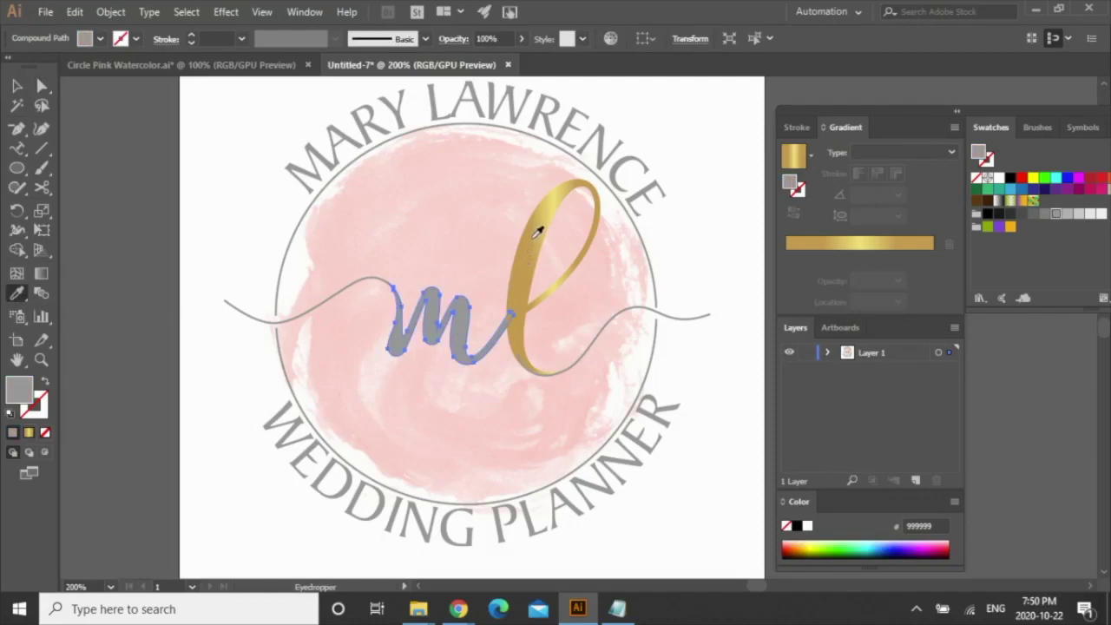
click(535, 233)
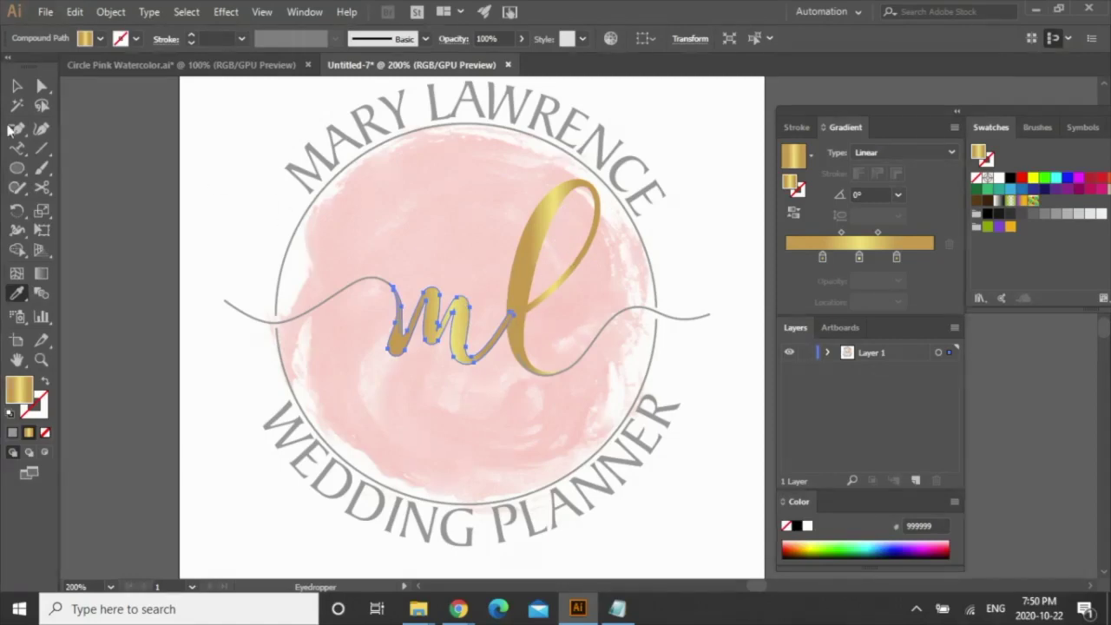
click(42, 85)
click(120, 205)
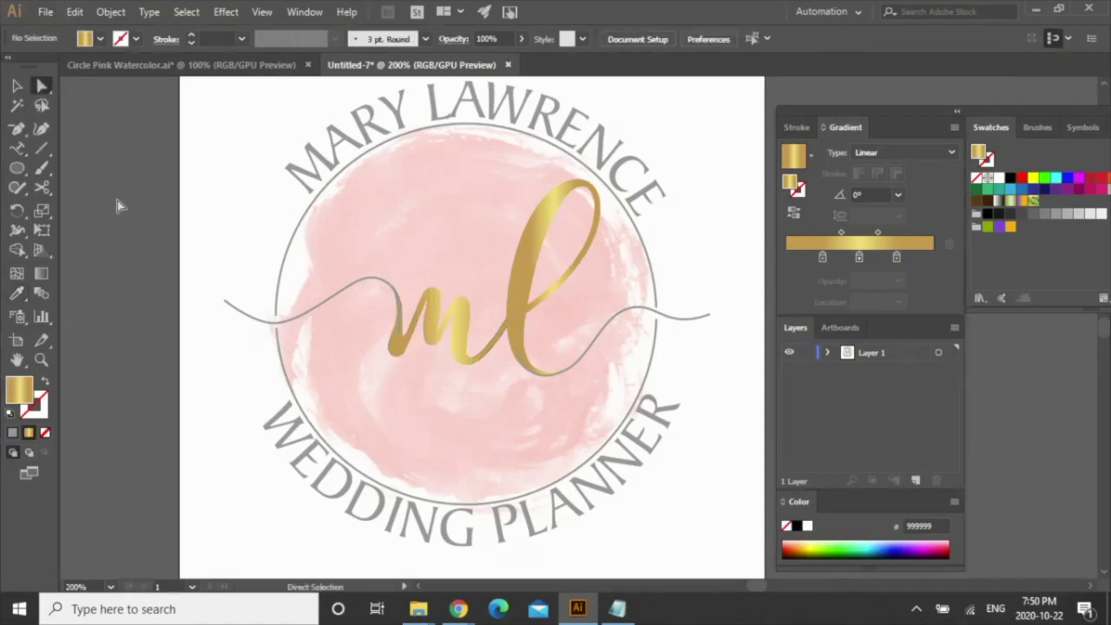
Give both wing swashes the gold gradient as a stroke, with fill set to None.
click(348, 287)
shift+click(638, 314)
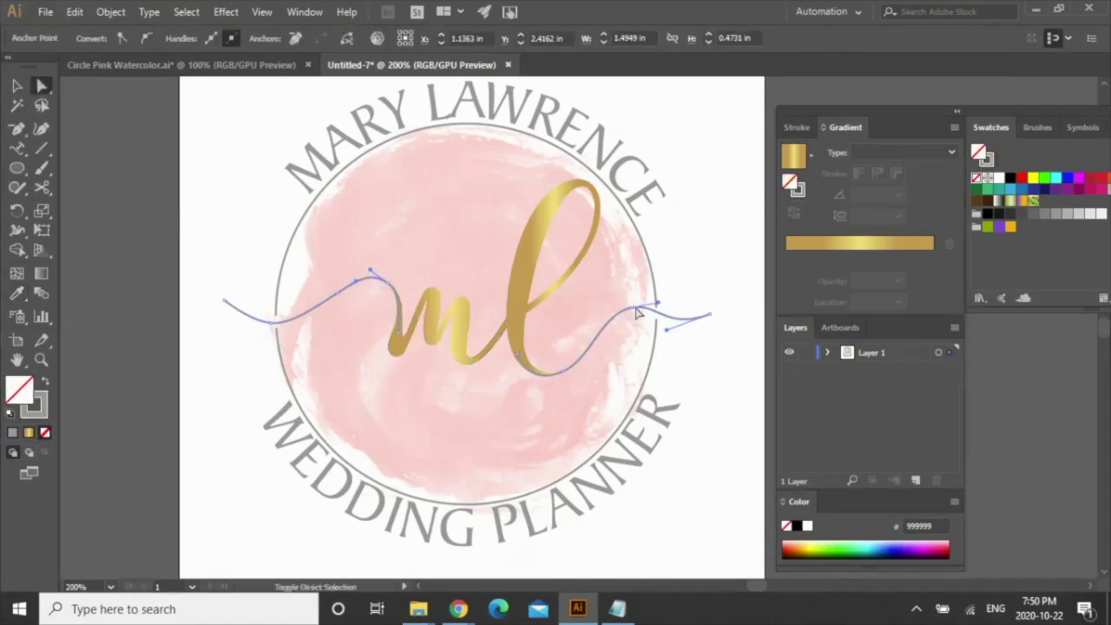
key(i)
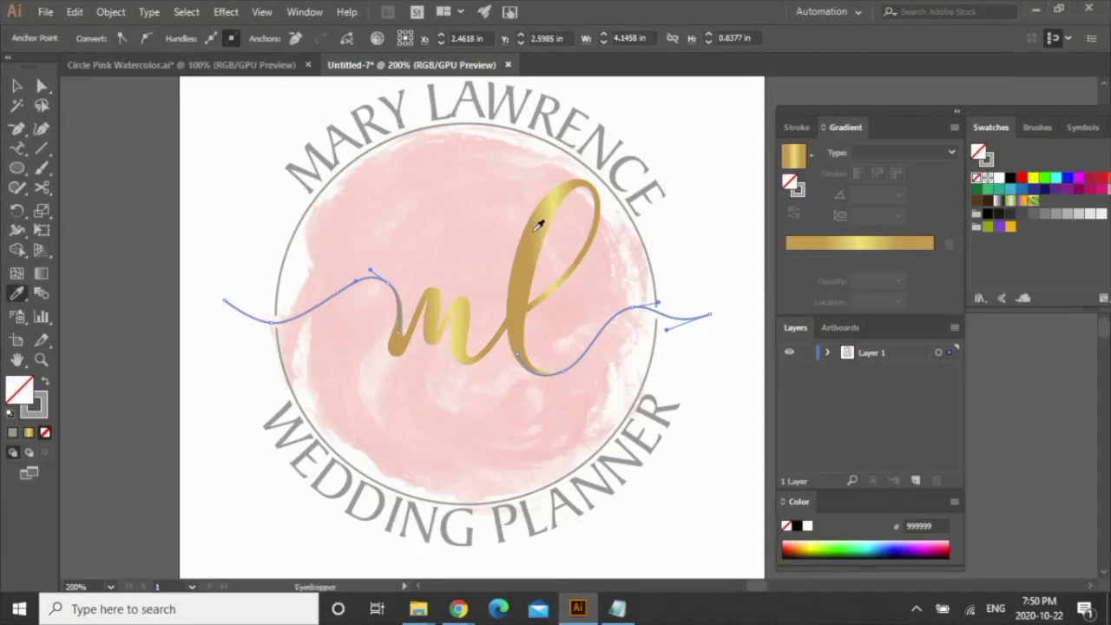
click(539, 224)
click(42, 87)
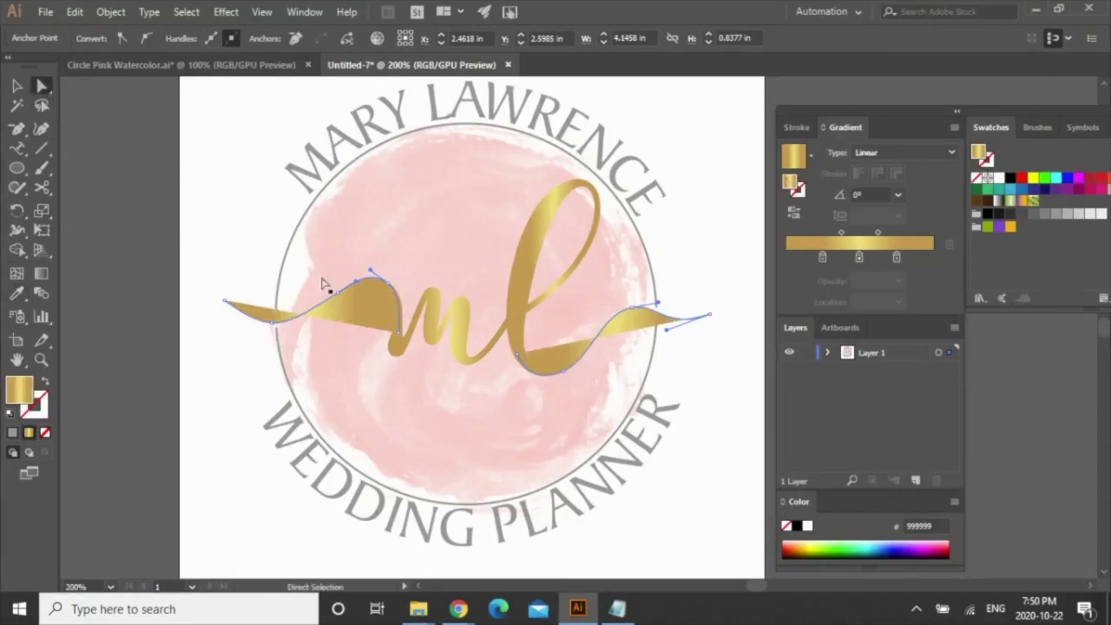
click(40, 411)
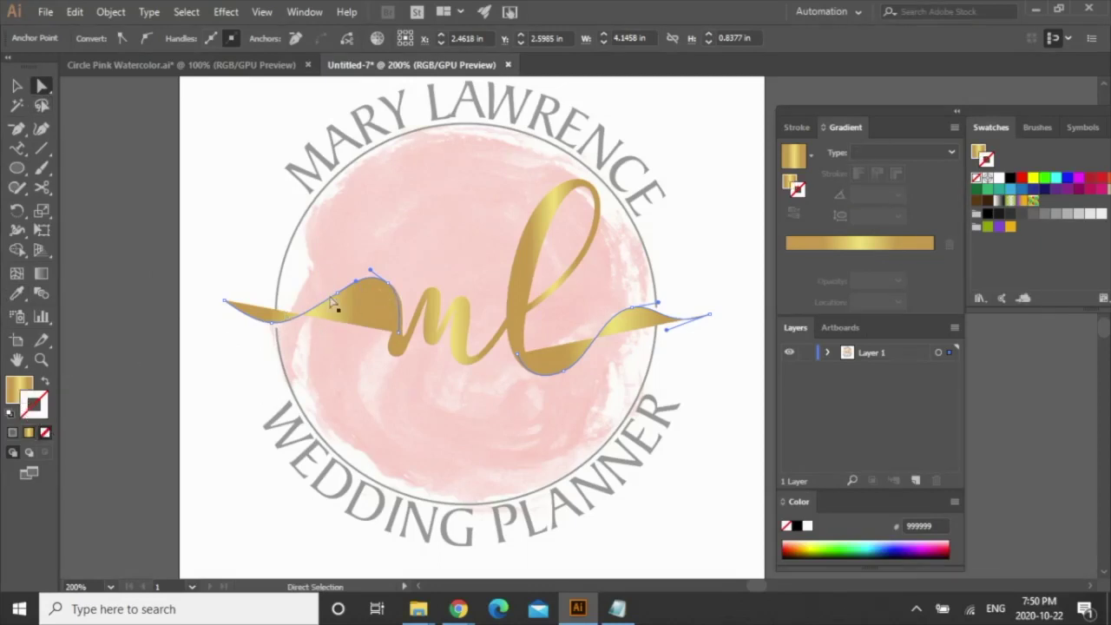
click(28, 433)
click(19, 390)
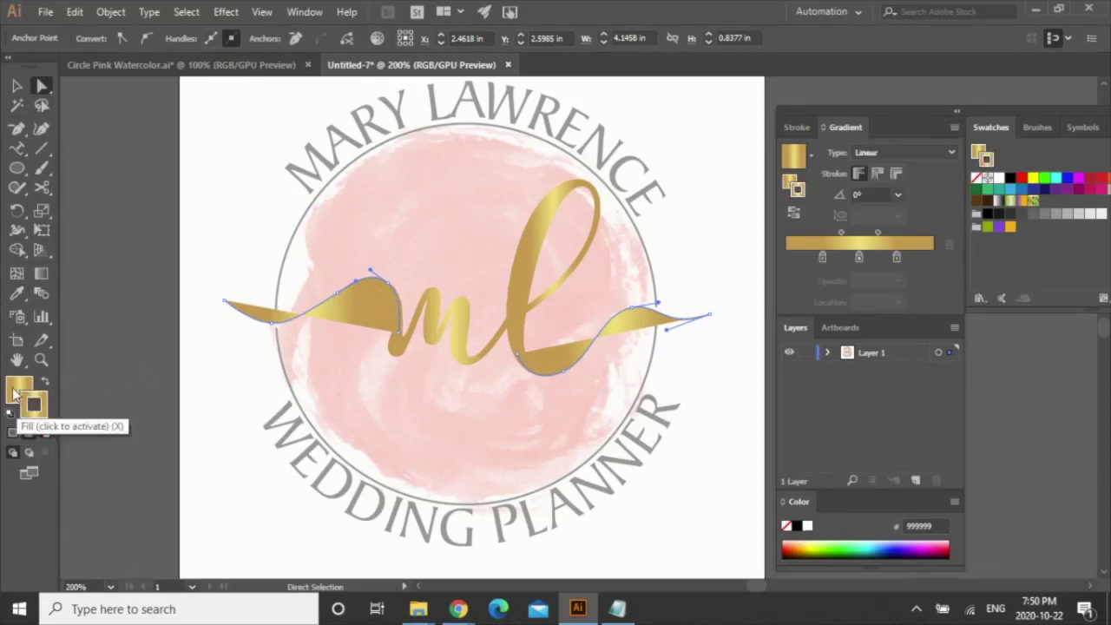
click(45, 432)
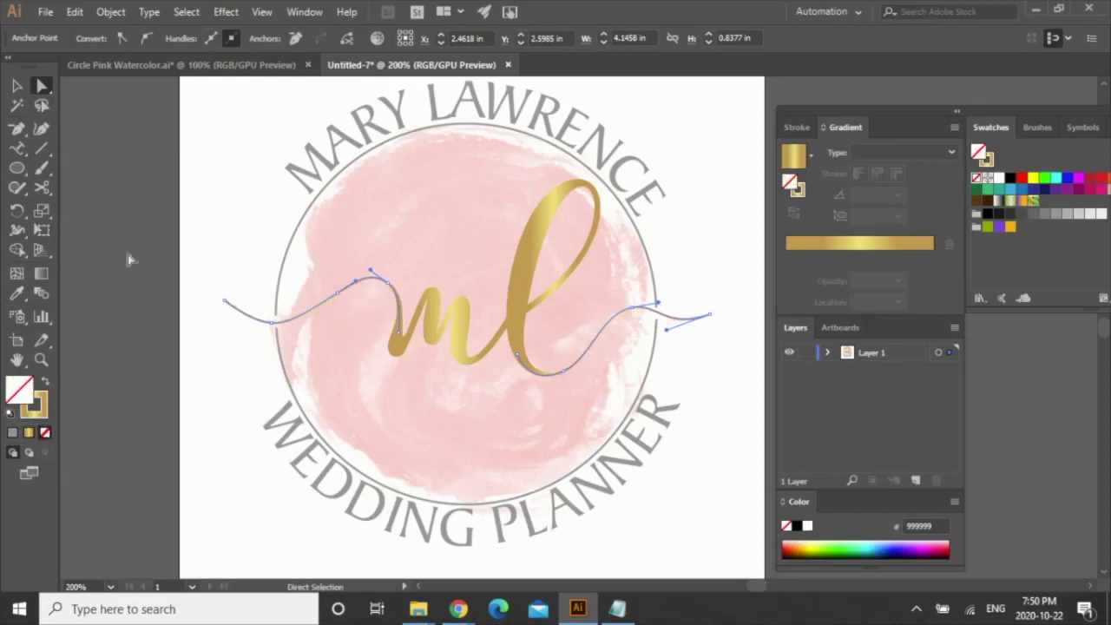
click(16, 85)
click(196, 213)
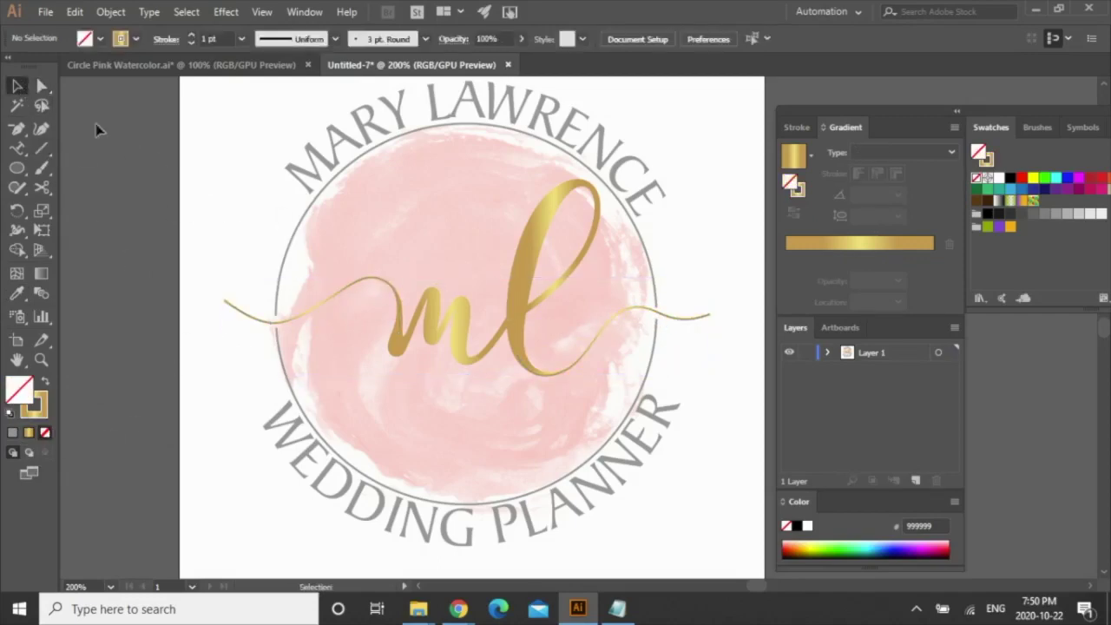
Delete the upper and lower arcs of the thin circle outline around the watercolour.
key(a)
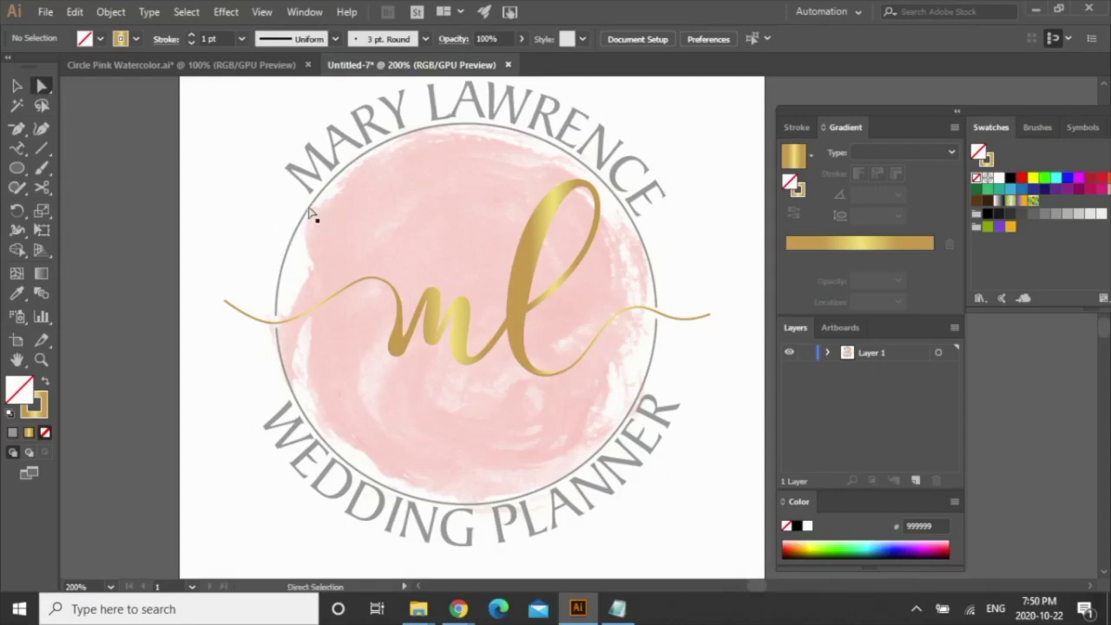
click(311, 216)
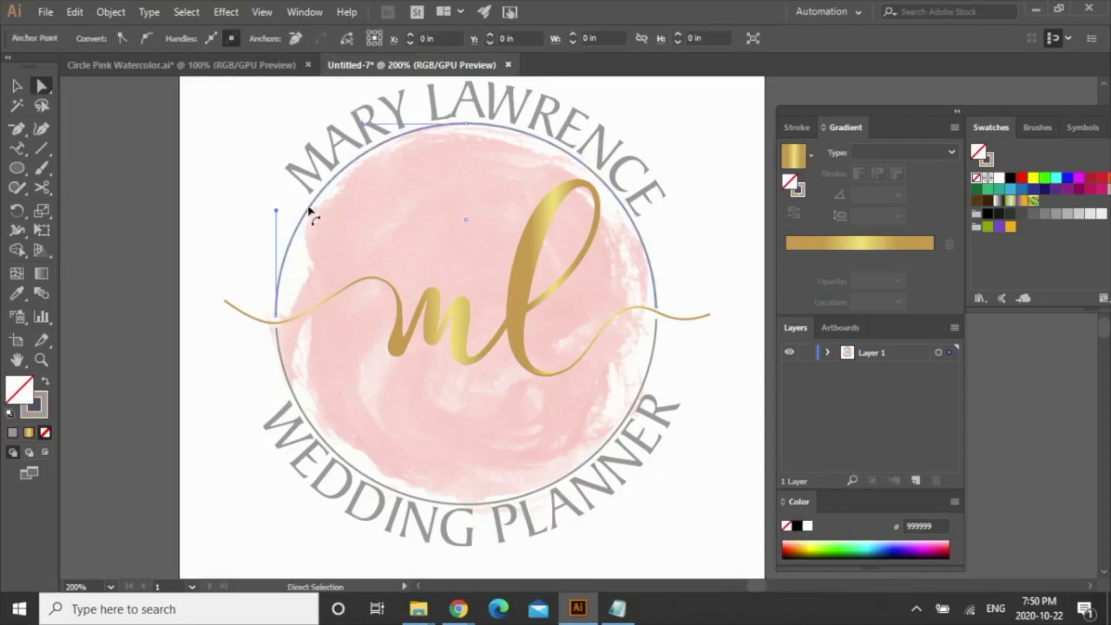
shift+click(291, 388)
key(i)
click(257, 311)
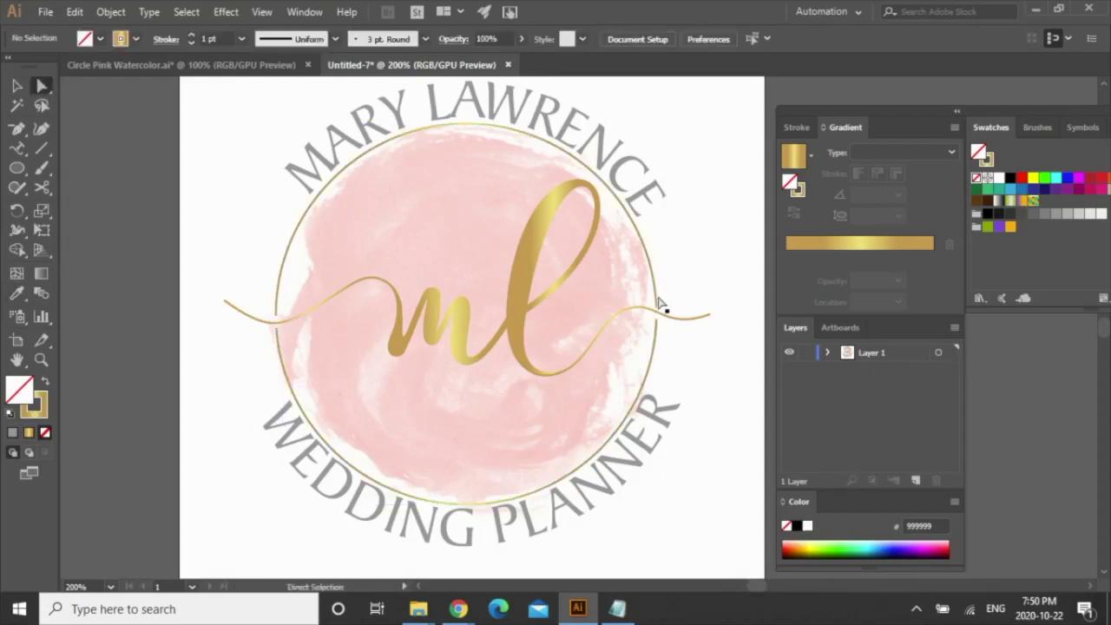
key(a)
click(658, 309)
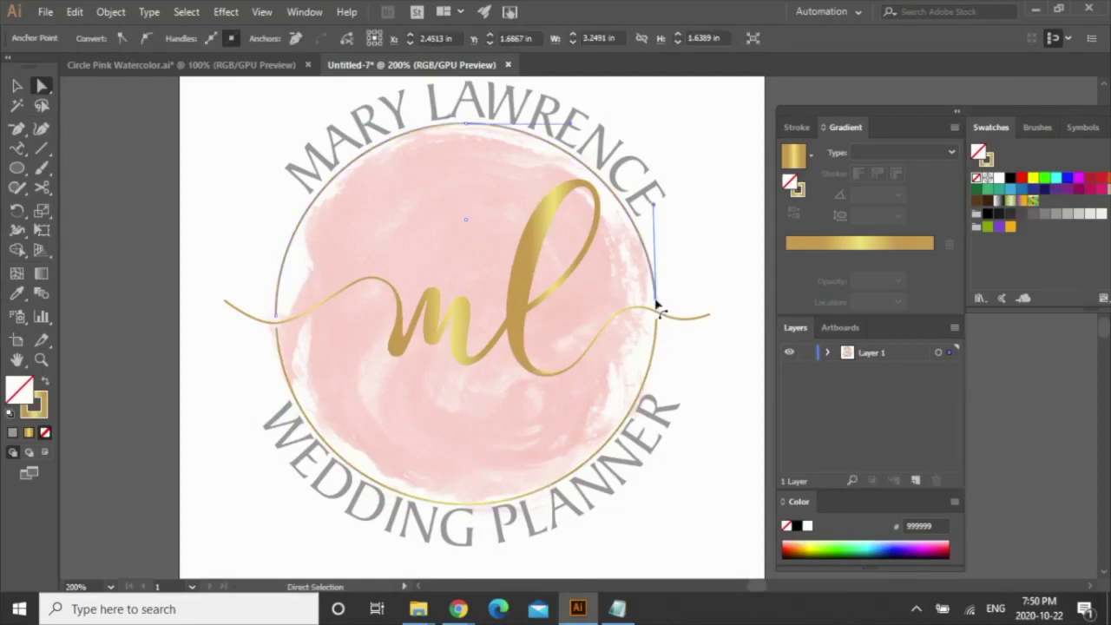
key(Delete)
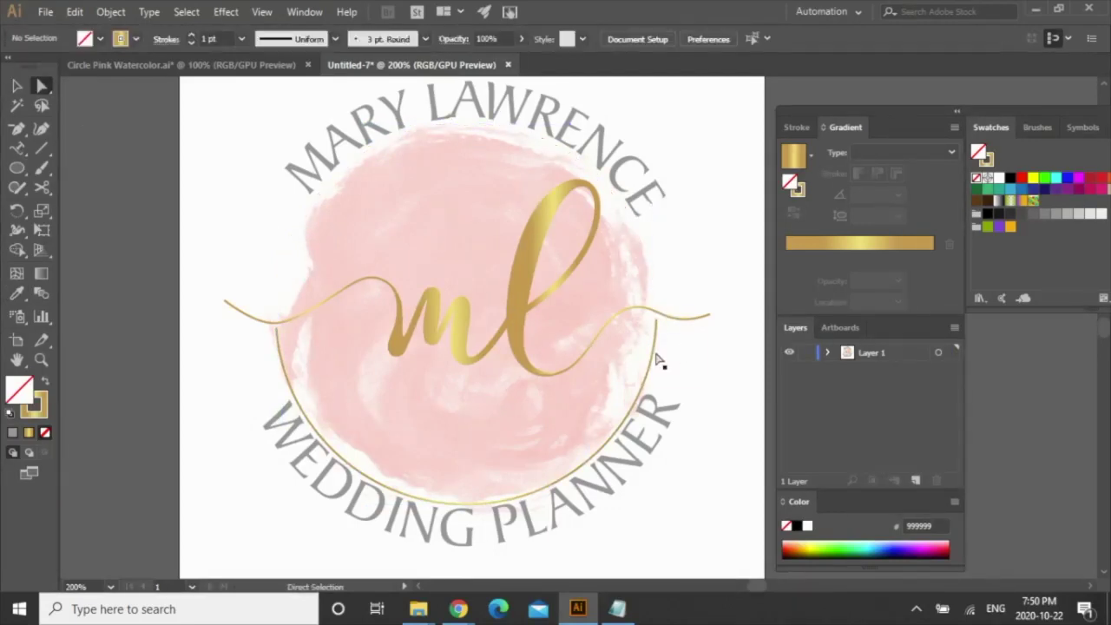
click(655, 357)
key(Delete)
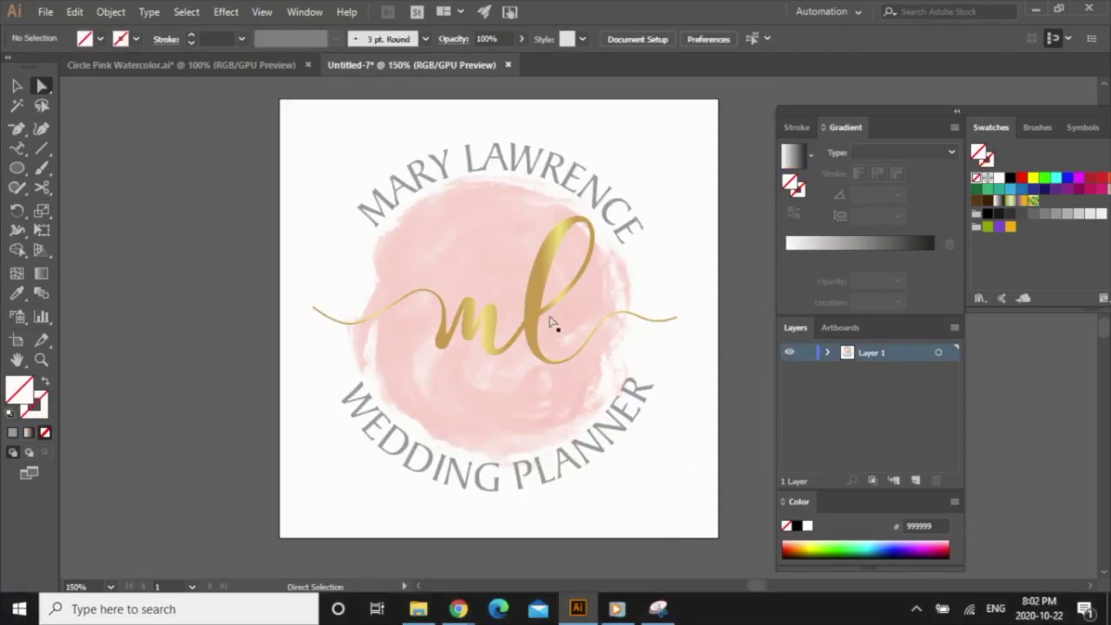
Set the watercolour image's opacity to 50%, then raise it to 70%.
click(466, 218)
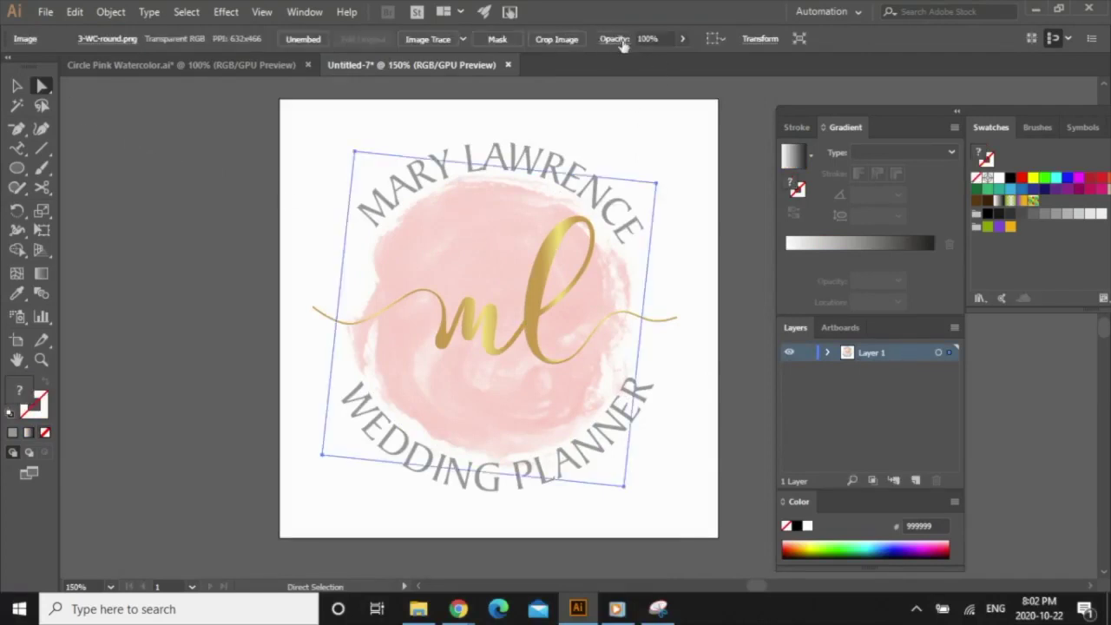
click(665, 38)
text(50)
key(Return)
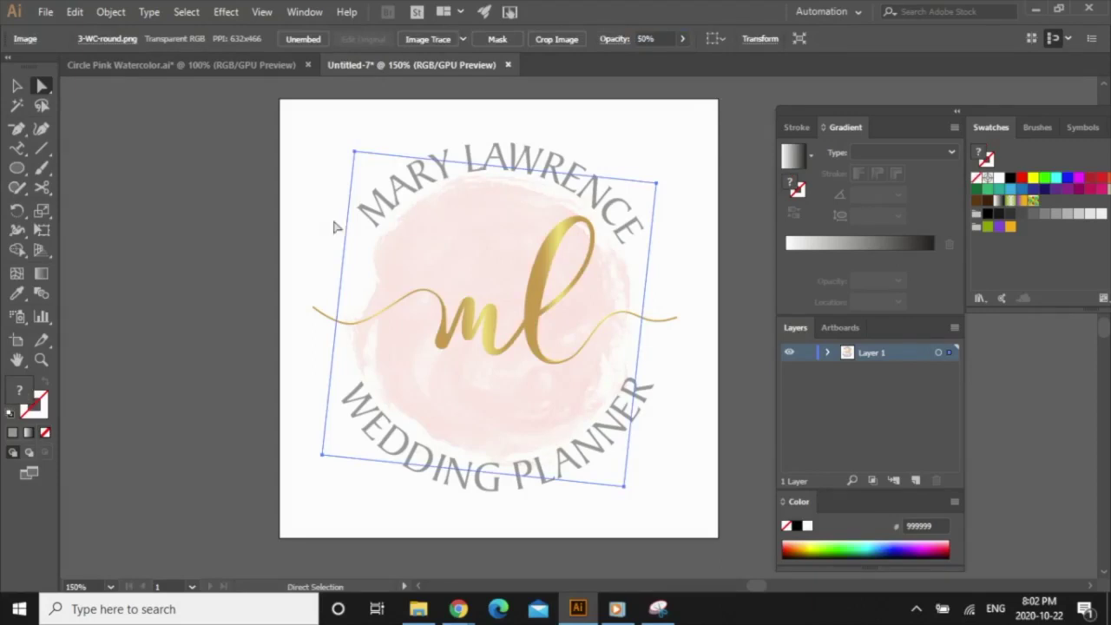
click(242, 245)
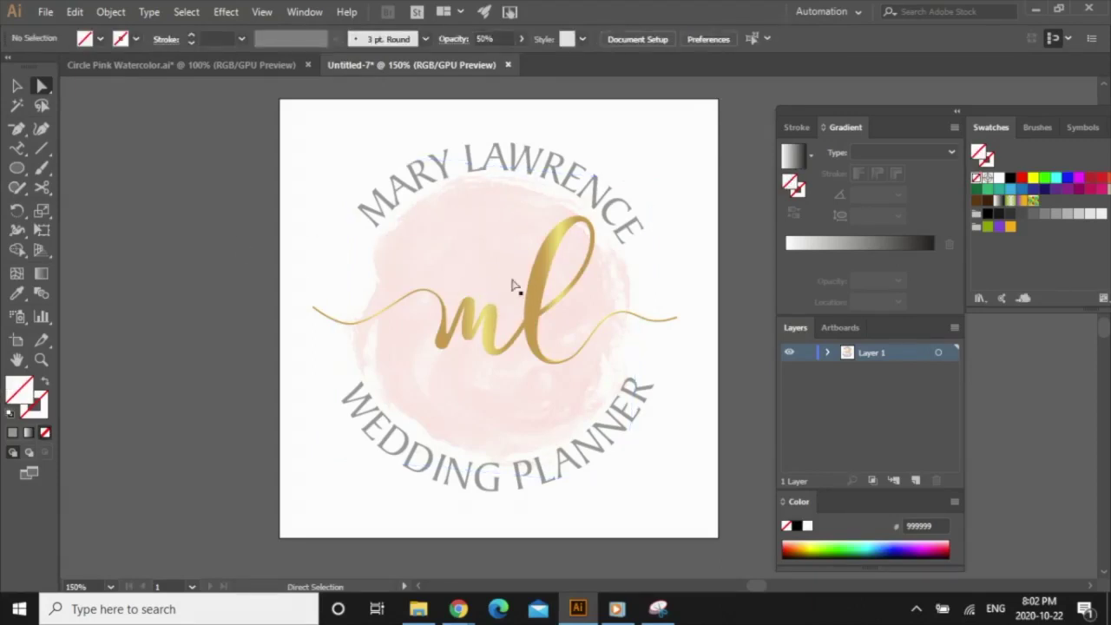
click(478, 231)
click(667, 39)
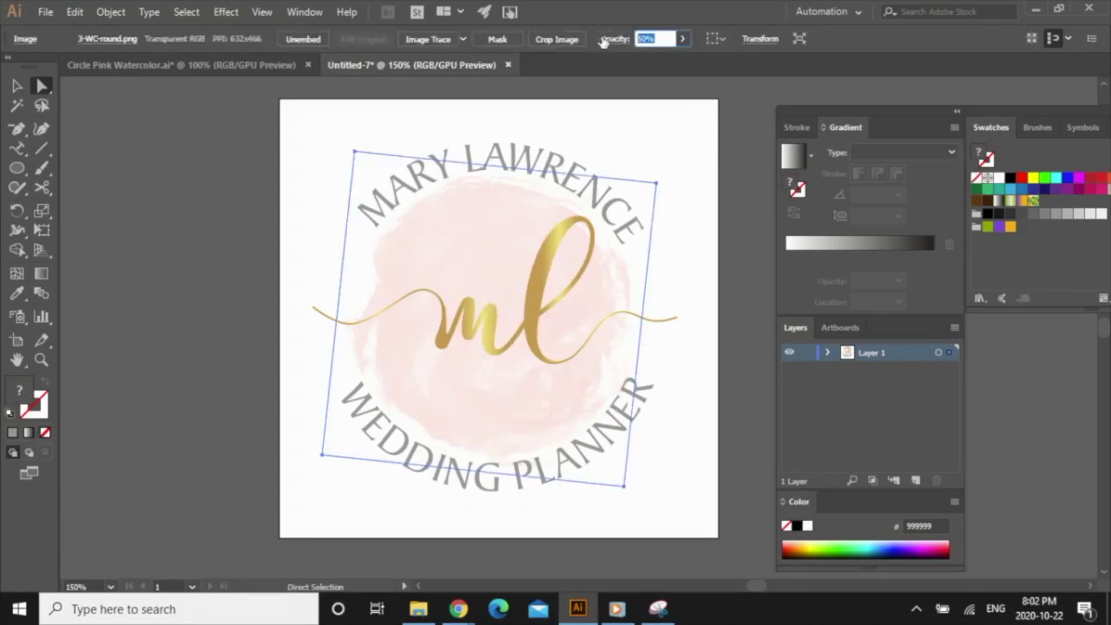
text(7)
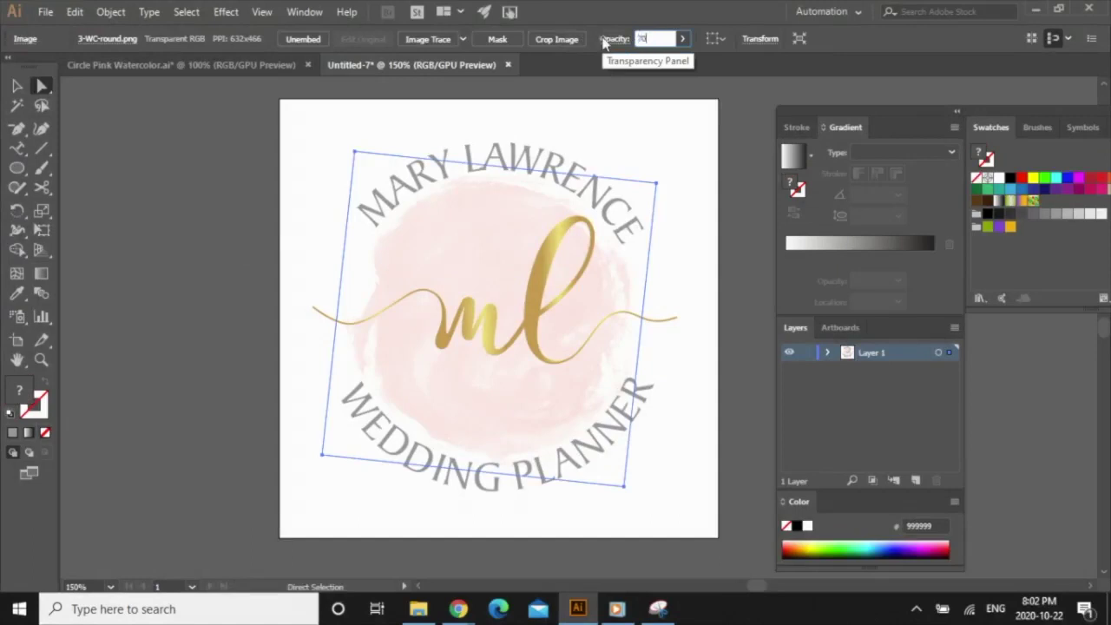
text(0)
key(Return)
click(720, 228)
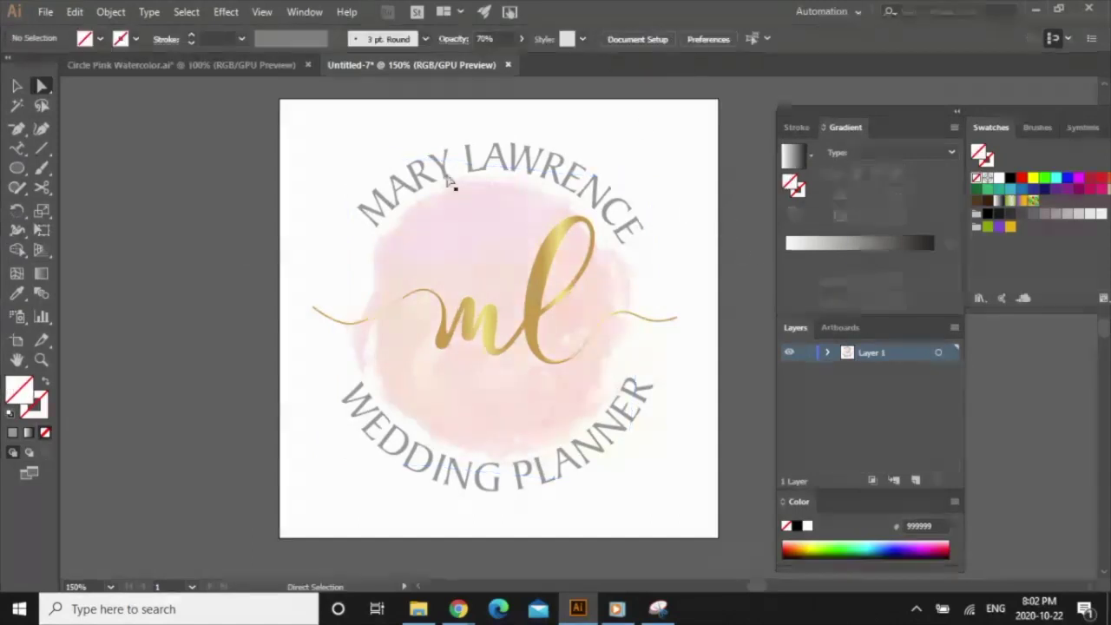